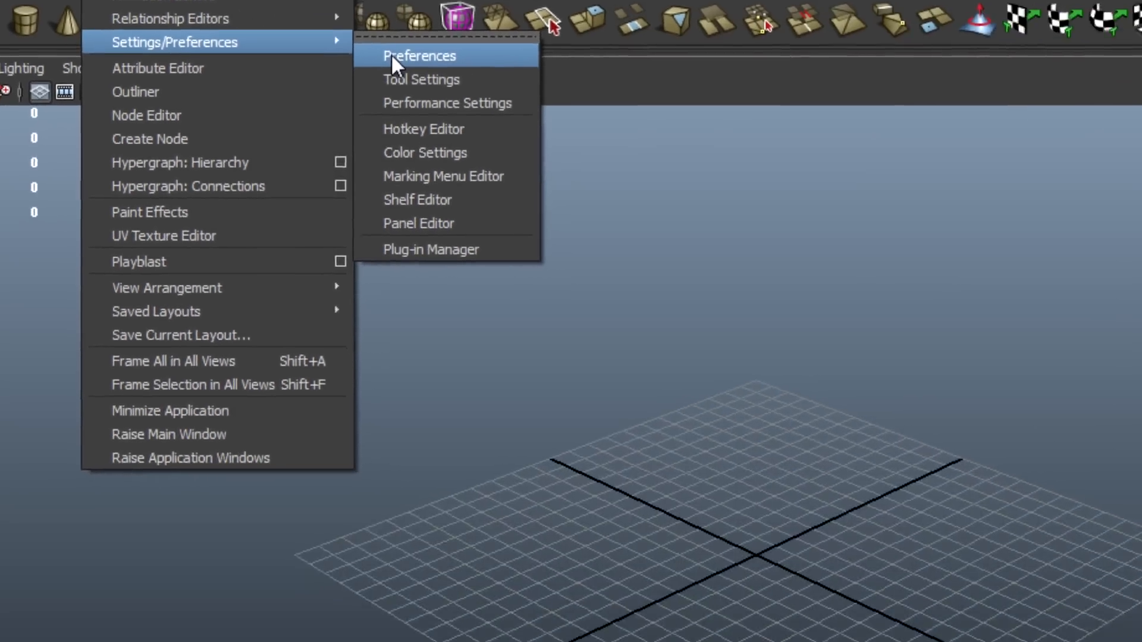
# Set the working time unit to NTSC (30 fps) in the general settings preferences and save them
pyautogui.click(391, 56)
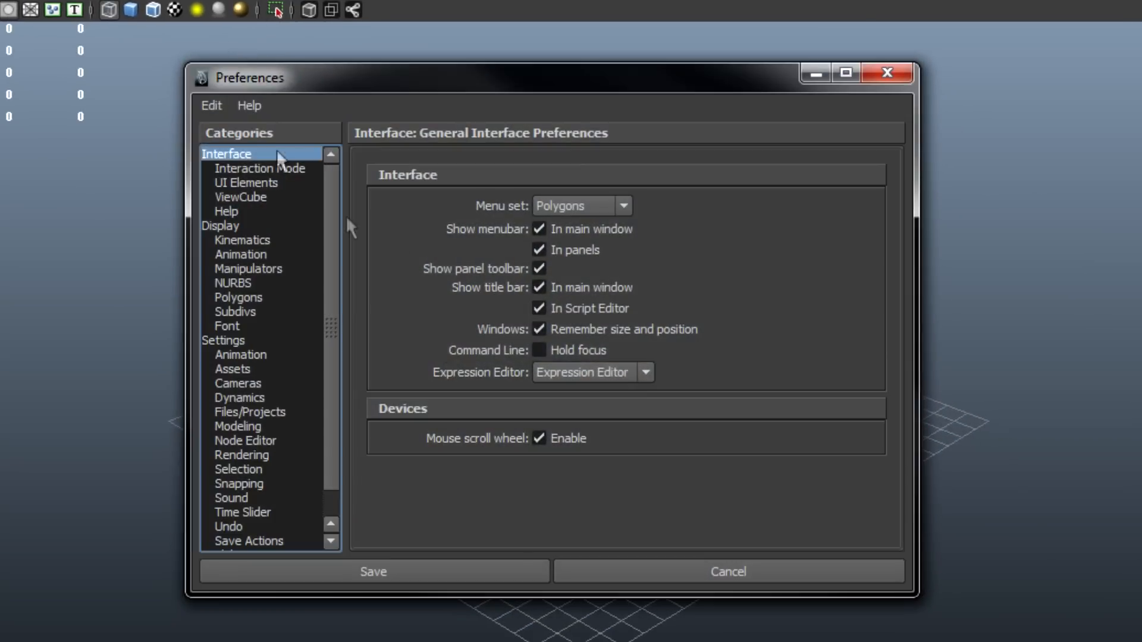
pyautogui.click(272, 341)
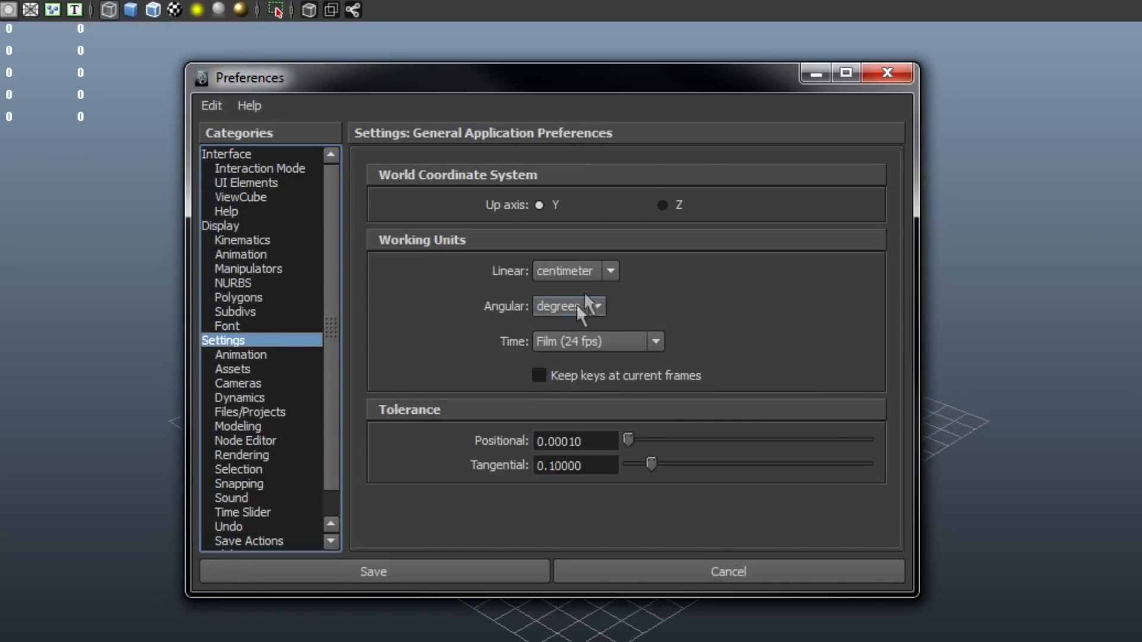
pyautogui.click(592, 271)
pyautogui.click(592, 274)
pyautogui.click(580, 342)
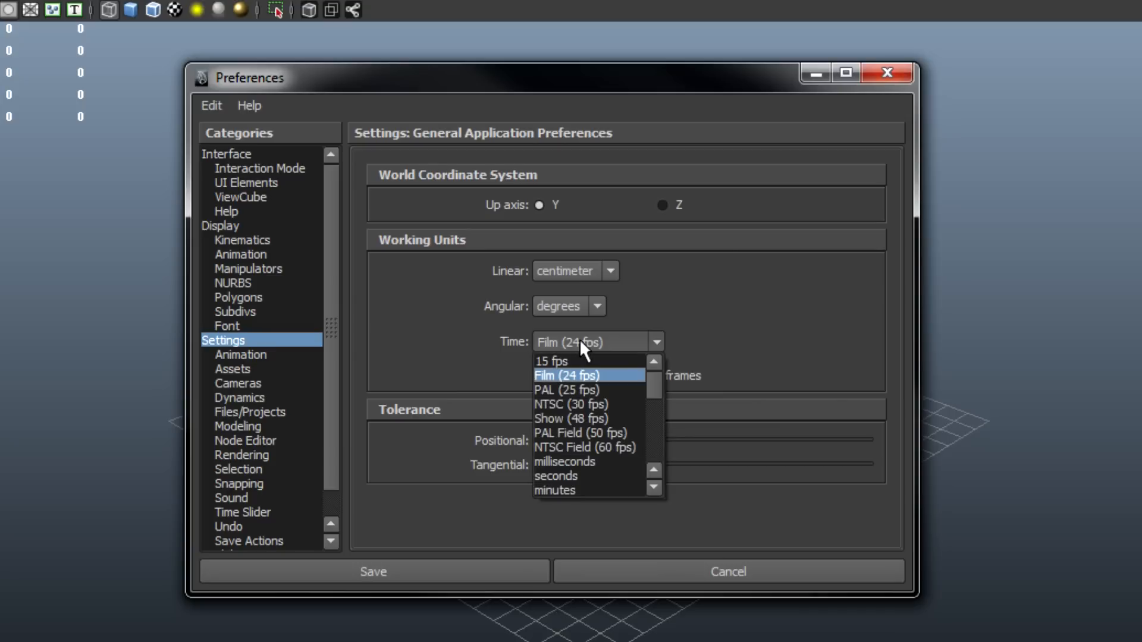
pyautogui.click(562, 405)
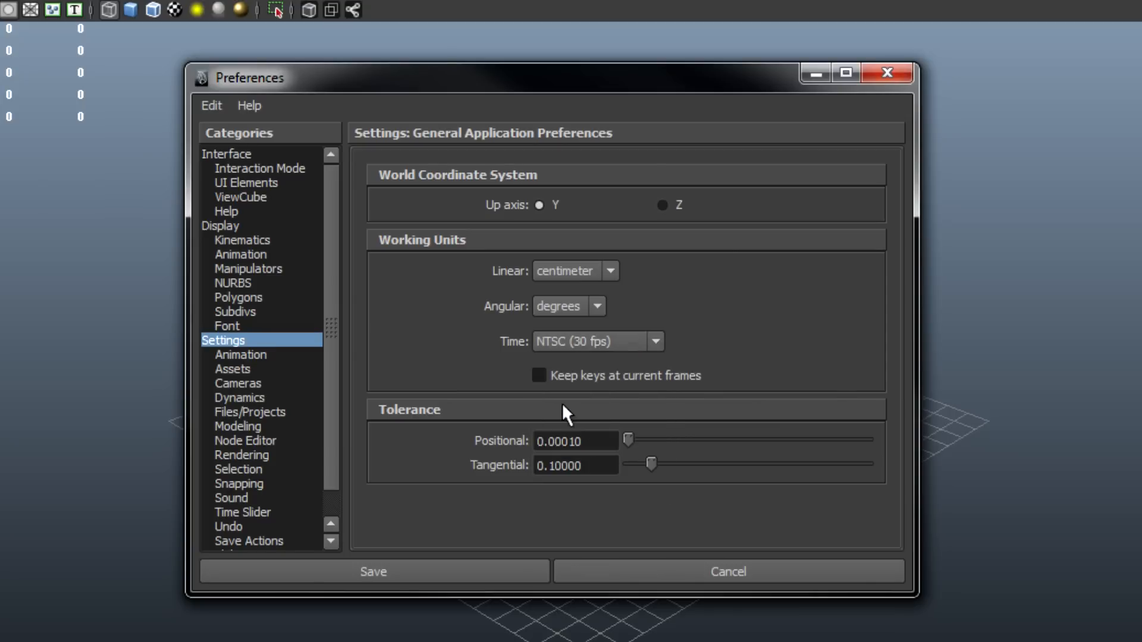
pyautogui.click(413, 575)
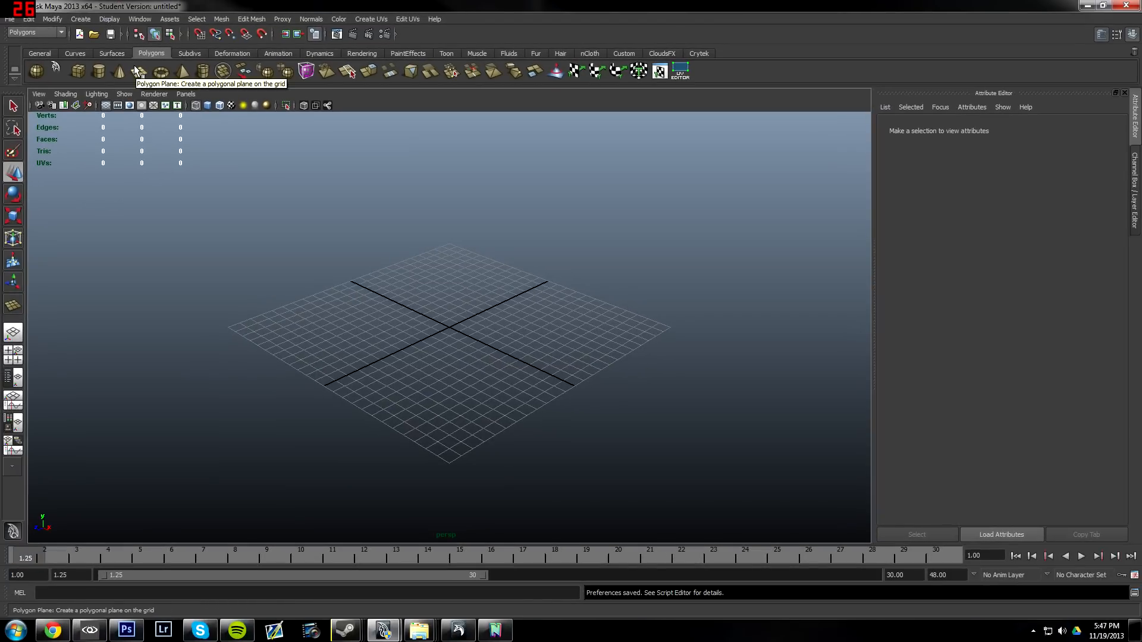
# Create a polygon plane about 138 by 154 units on the ground, extending well beyond the grid
pyautogui.click(138, 72)
pyautogui.scroll(-10, 481, 333)
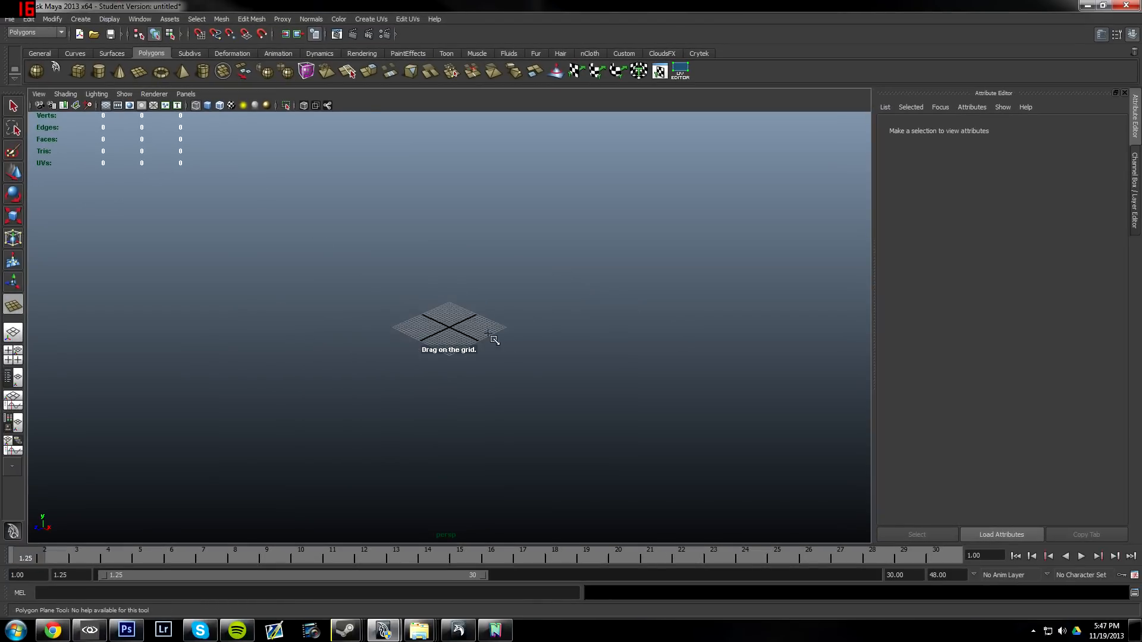
pyautogui.click(20, 32)
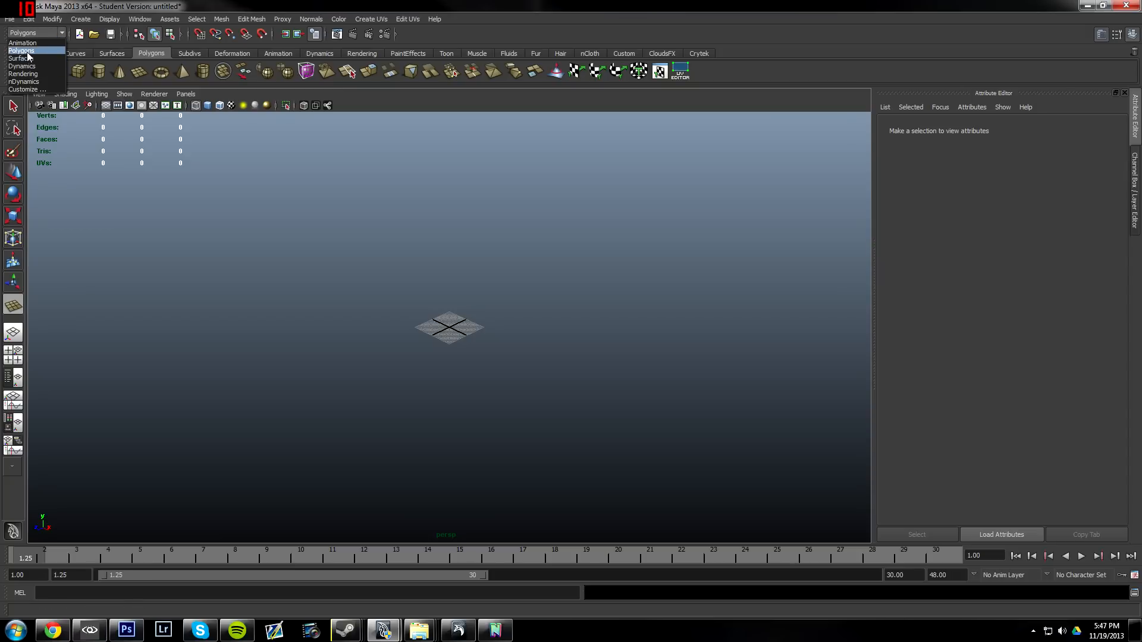
pyautogui.click(27, 52)
pyautogui.scroll(3, 628, 283)
pyautogui.click(138, 72)
pyautogui.keyDown('alt'); pyautogui.moveTo(547, 356); pyautogui.dragTo(517, 405); pyautogui.keyUp('alt')
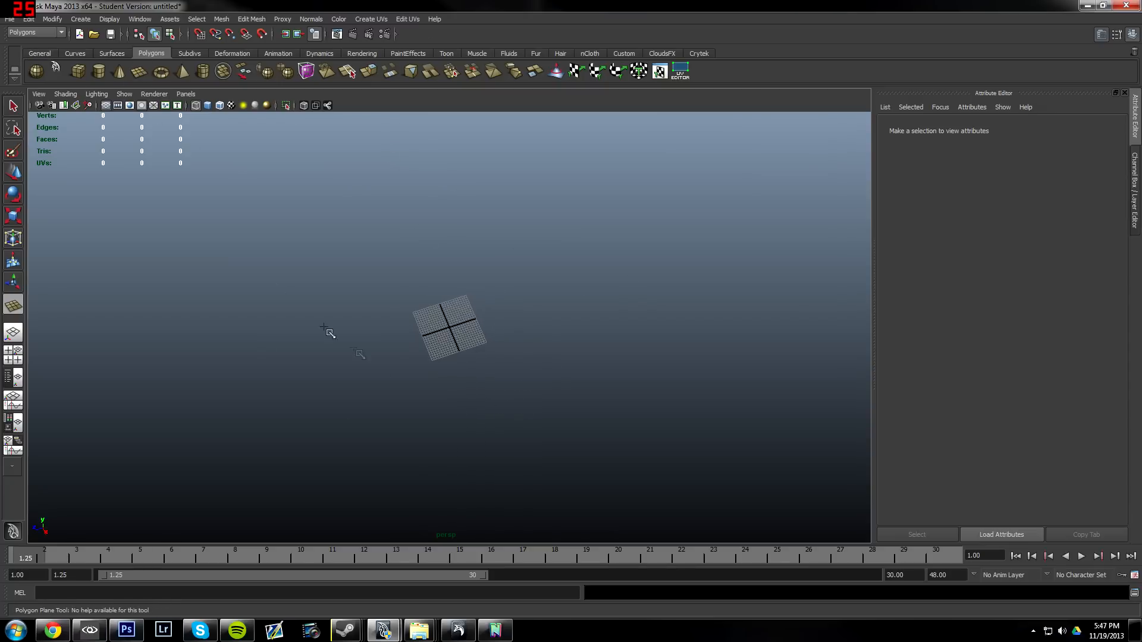
pyautogui.moveTo(374, 435); pyautogui.dragTo(594, 102)
pyautogui.press('w')
pyautogui.scroll(-5, 676, 285)
pyautogui.keyDown('alt'); pyautogui.moveTo(676, 286); pyautogui.dragTo(660, 255); pyautogui.keyUp('alt')
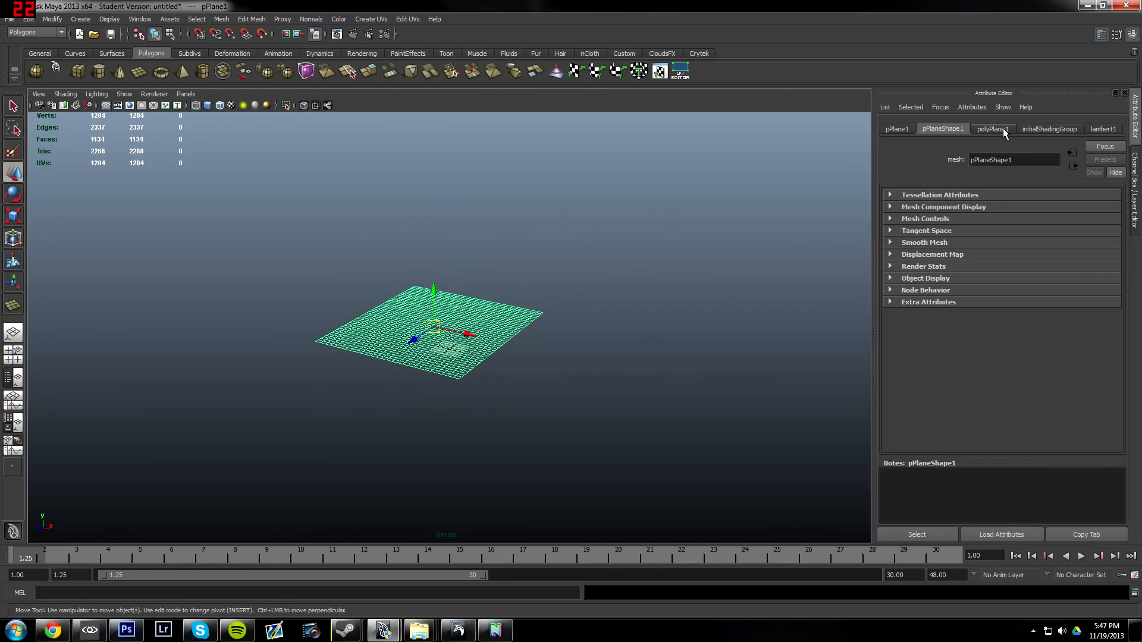
# Set the plane's subdivisions to 30 in width and 41 in height
pyautogui.click(1003, 129)
pyautogui.moveTo(1070, 238); pyautogui.dragTo(1097, 252)
pyautogui.keyDown('alt'); pyautogui.moveTo(599, 296); pyautogui.dragTo(581, 336); pyautogui.keyUp('alt')
pyautogui.keyDown('alt'); pyautogui.moveTo(582, 336); pyautogui.dragTo(700, 363, button='right'); pyautogui.keyUp('alt')
pyautogui.keyDown('alt'); pyautogui.moveTo(700, 364); pyautogui.dragTo(683, 380); pyautogui.keyUp('alt')
pyautogui.keyDown('alt'); pyautogui.moveTo(683, 381); pyautogui.dragTo(636, 327, button='right'); pyautogui.keyUp('alt')
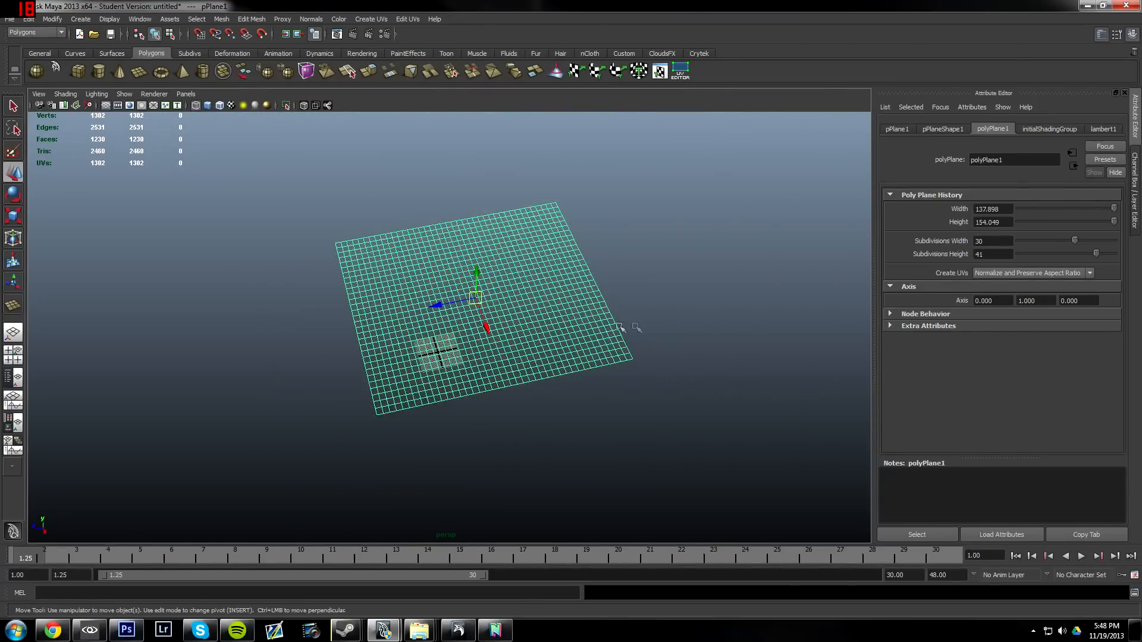
# Move the plane horizontally so it sits roughly centred on the grid, at about X -1.202 and Z -3.035
pyautogui.moveTo(511, 305); pyautogui.dragTo(555, 289, button='right')
pyautogui.click(607, 252)
pyautogui.keyDown('alt'); pyautogui.moveTo(597, 272); pyautogui.dragTo(532, 311); pyautogui.keyUp('alt')
pyautogui.click(433, 324)
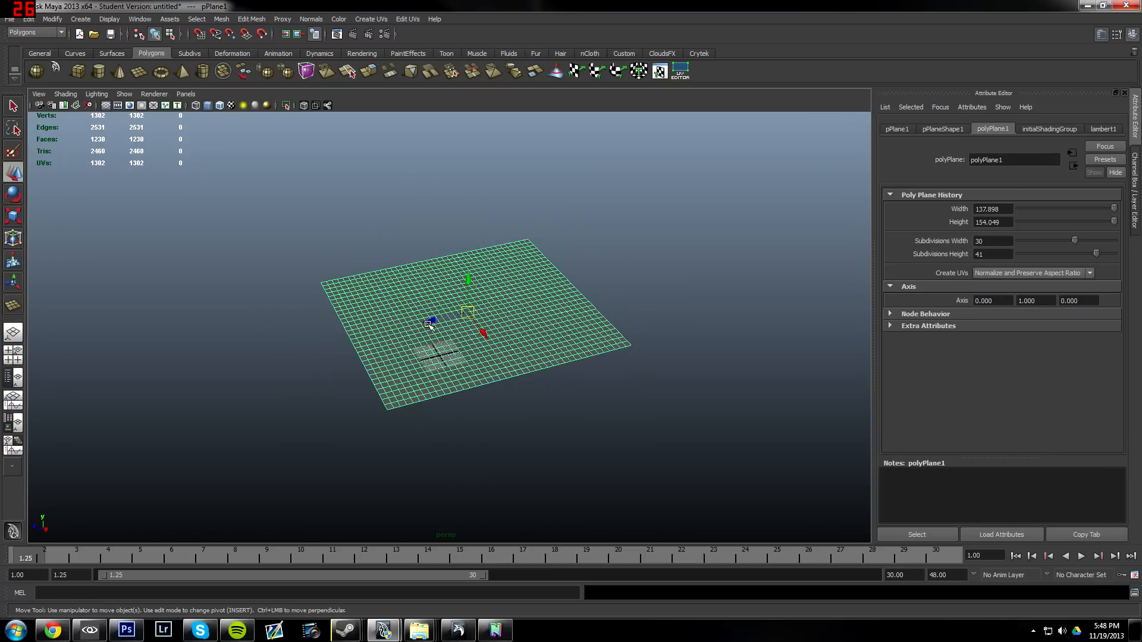
pyautogui.moveTo(437, 322); pyautogui.dragTo(455, 382)
# Rotate the plane upright by -90 degrees about the Z axis
pyautogui.press('e')
pyautogui.moveTo(461, 337); pyautogui.dragTo(528, 443)
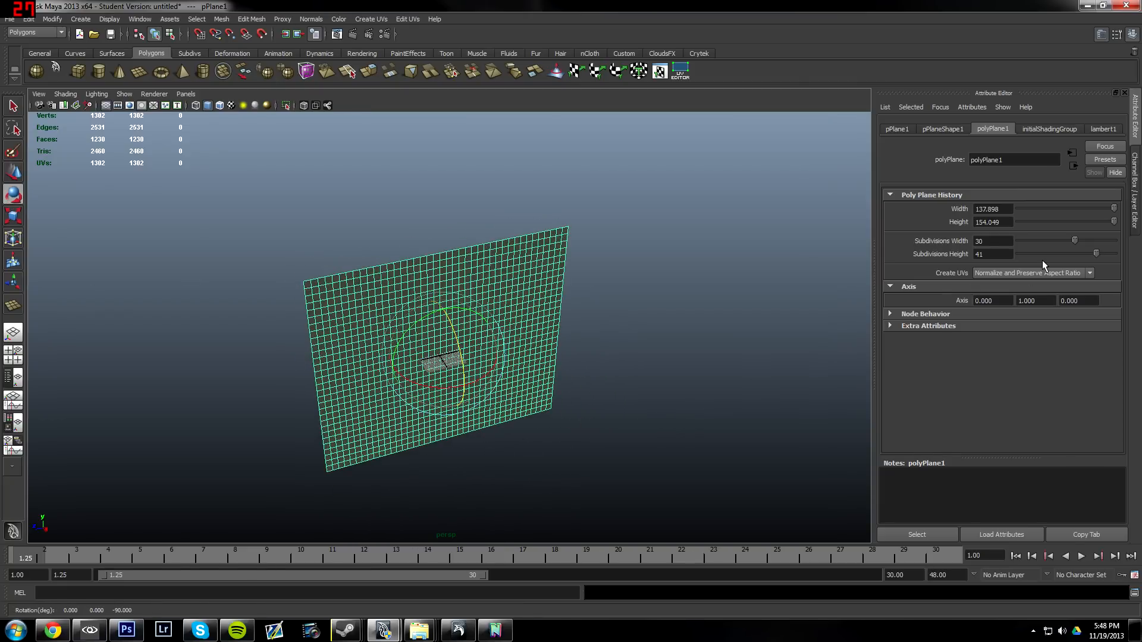
pyautogui.keyDown('alt'); pyautogui.moveTo(674, 322); pyautogui.dragTo(550, 340); pyautogui.keyUp('alt')
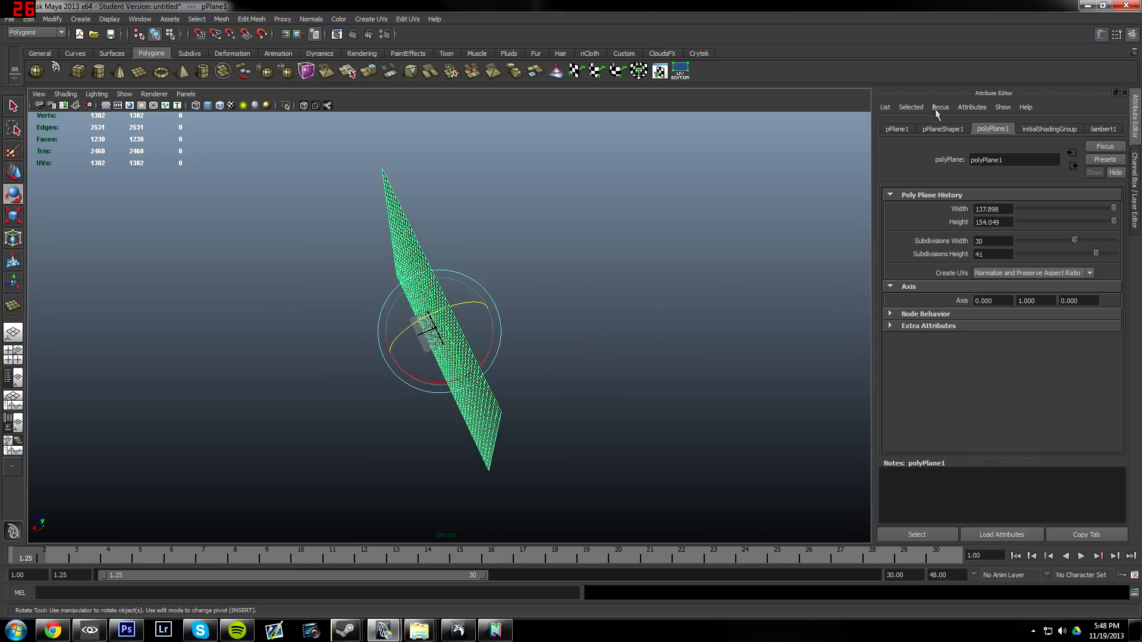
# Set the plane's Z rotation to 90 degrees in its transform attributes and deselect it
pyautogui.click(894, 129)
pyautogui.keyDown('alt'); pyautogui.moveTo(816, 296); pyautogui.dragTo(847, 259); pyautogui.keyUp('alt')
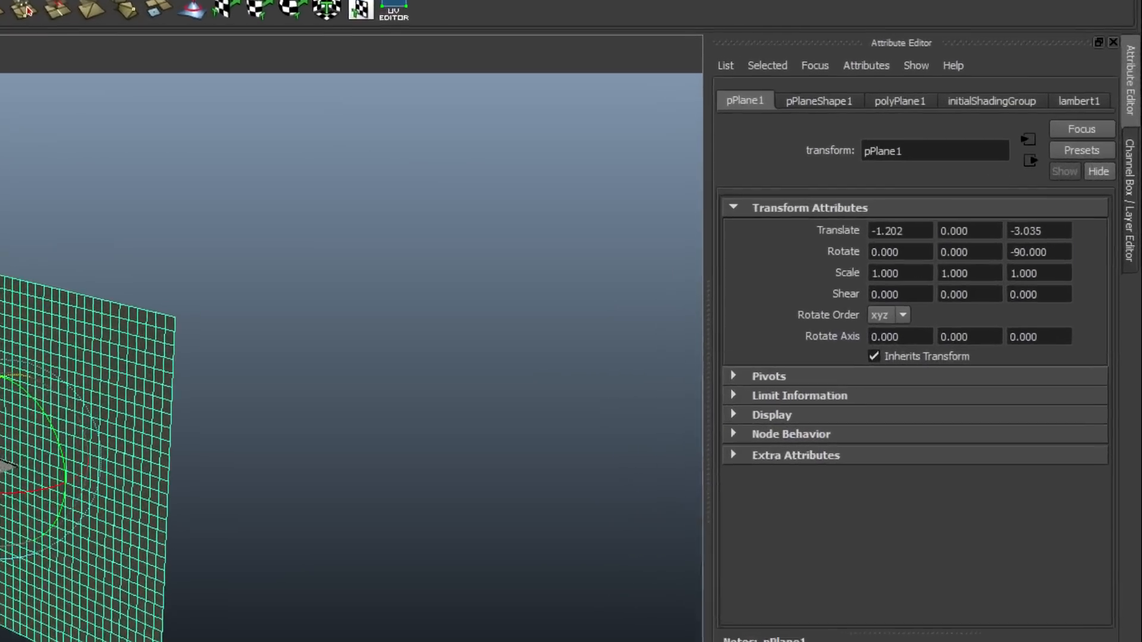
pyautogui.moveTo(1086, 223); pyautogui.dragTo(1057, 222)
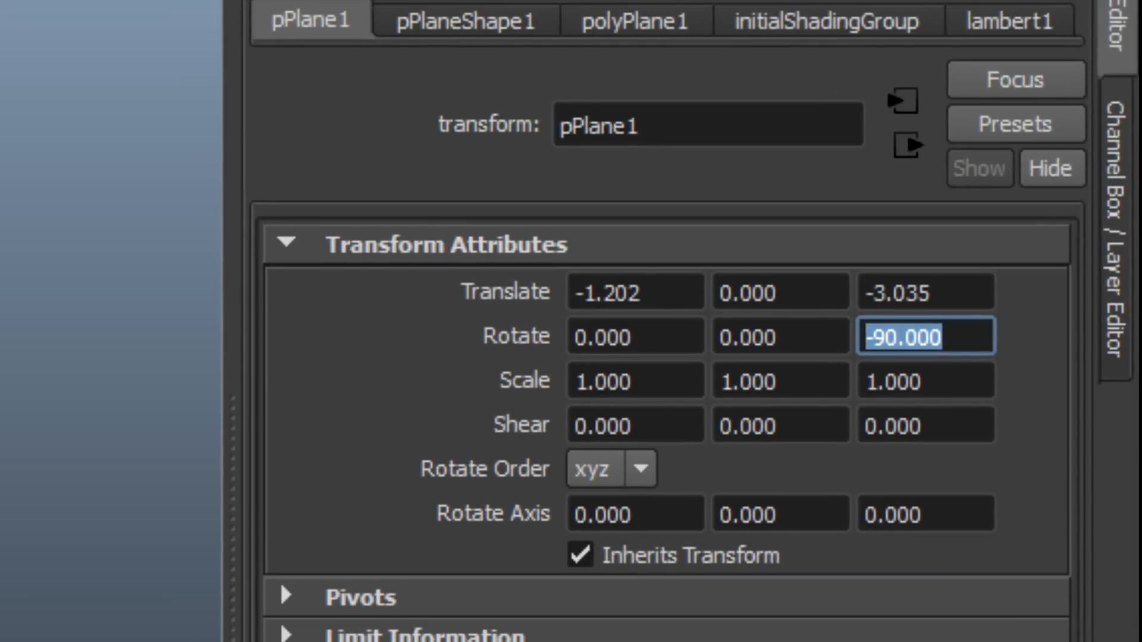
pyautogui.write('90.000')
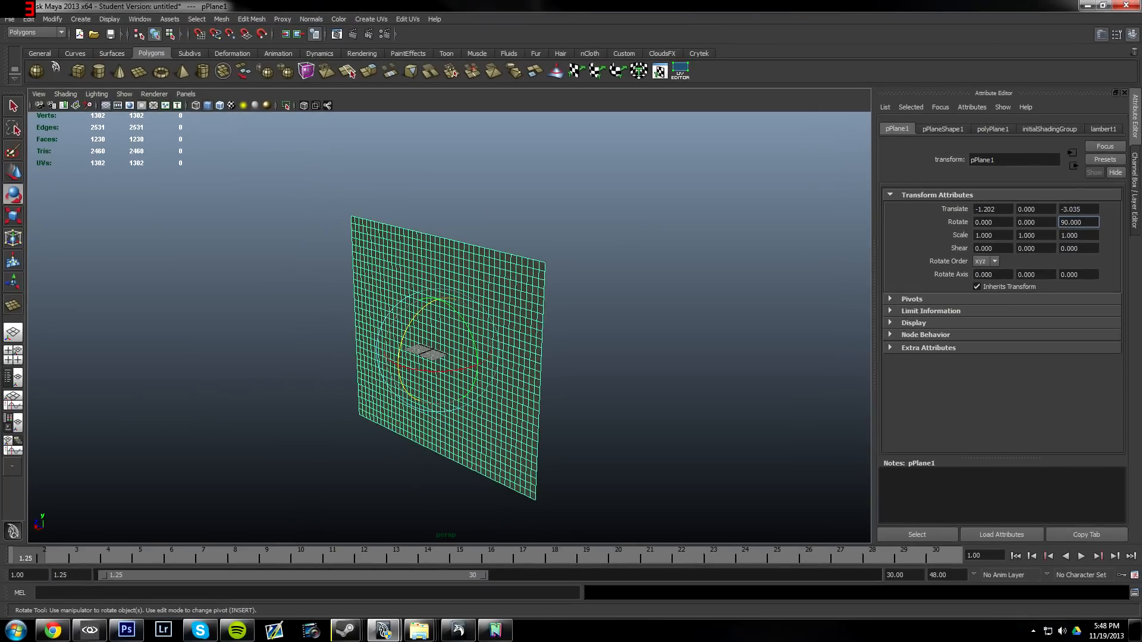
pyautogui.click(591, 341)
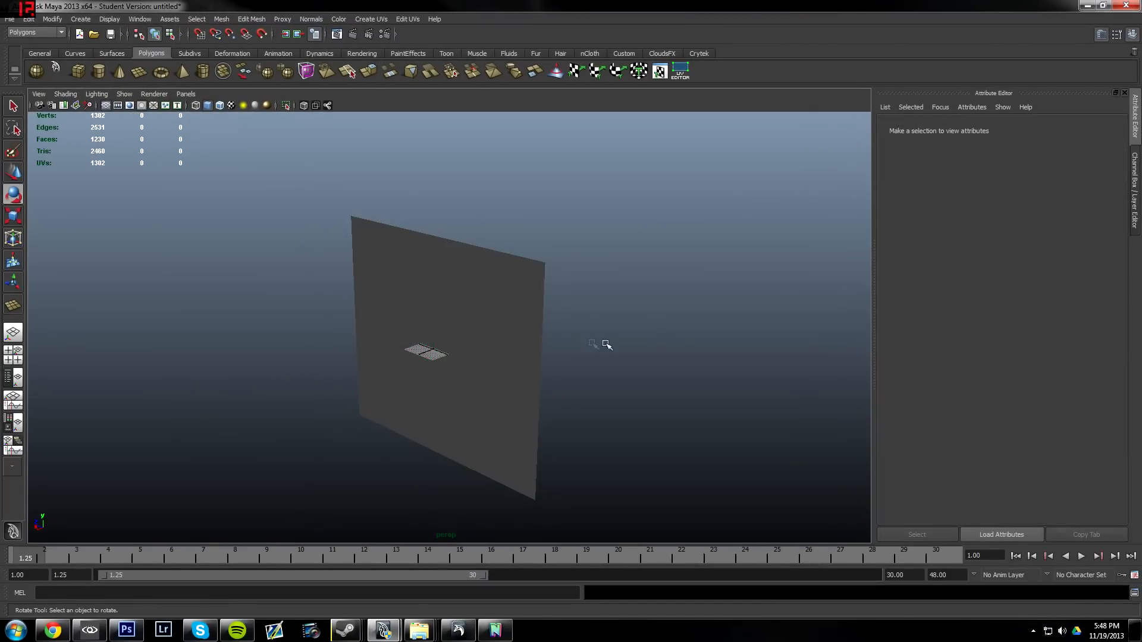
# Select the upright plane and move it along Z to about 0.246
pyautogui.click(531, 341)
pyautogui.keyDown('alt'); pyautogui.moveTo(592, 342); pyautogui.dragTo(672, 315); pyautogui.keyUp('alt')
pyautogui.click(13, 172)
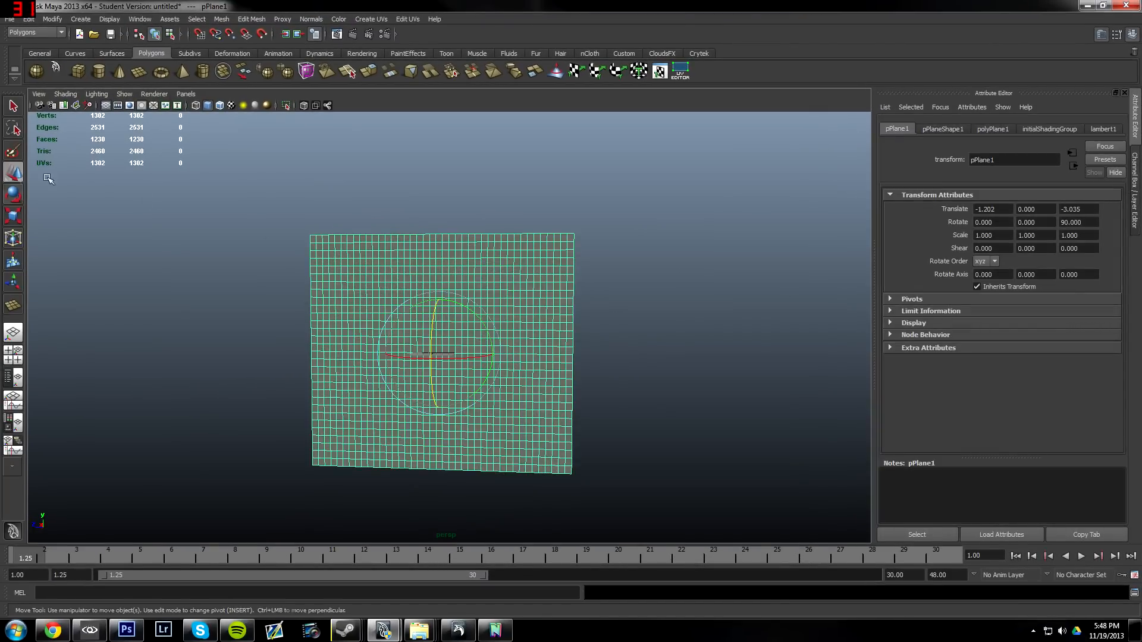
pyautogui.click(701, 345)
pyautogui.keyDown('alt'); pyautogui.moveTo(642, 356); pyautogui.dragTo(577, 354); pyautogui.keyUp('alt')
pyautogui.click(370, 312)
pyautogui.moveTo(398, 351); pyautogui.dragTo(392, 351)
pyautogui.keyDown('alt'); pyautogui.moveTo(628, 334); pyautogui.dragTo(646, 348); pyautogui.keyUp('alt')
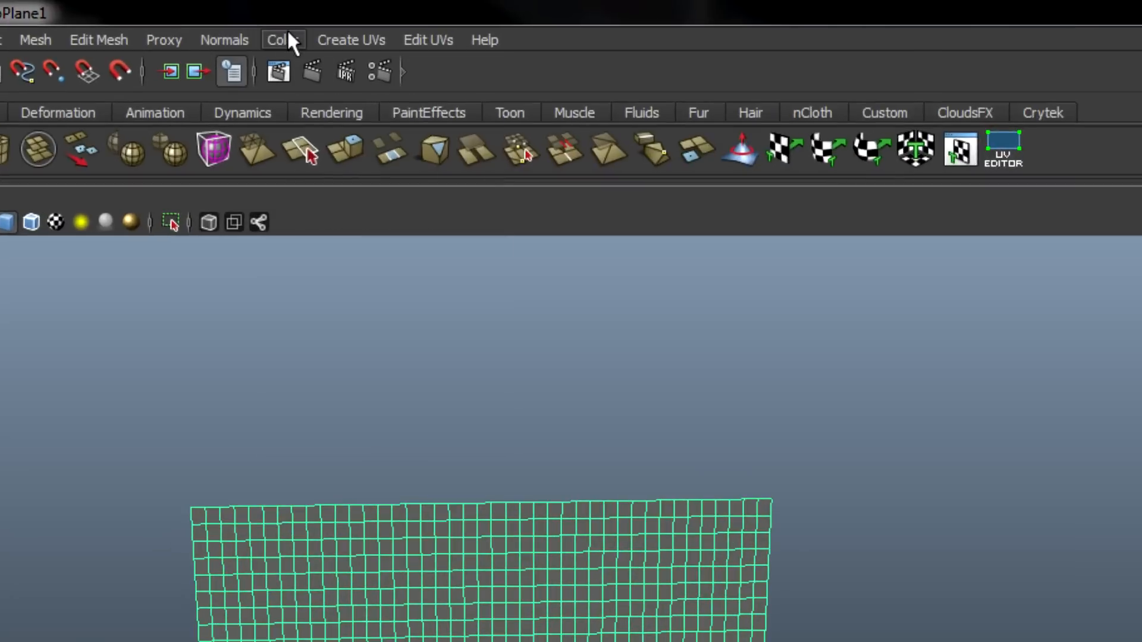
# Activate the Paint Vertex Color Tool with its settings open and paint the whole plane white
pyautogui.click(288, 40)
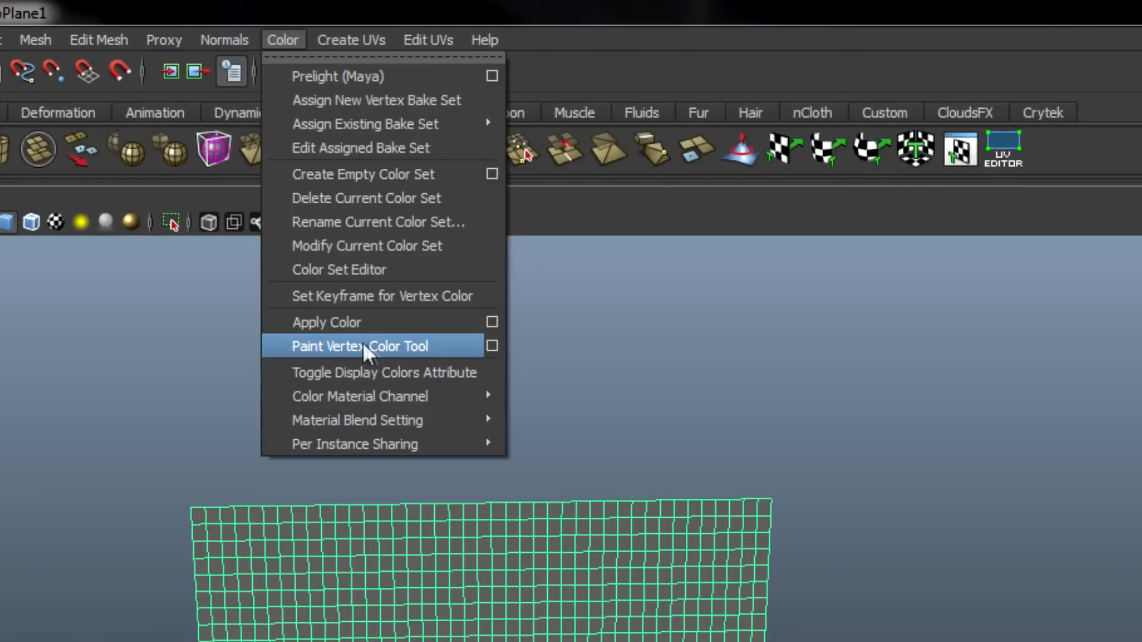
pyautogui.click(417, 345)
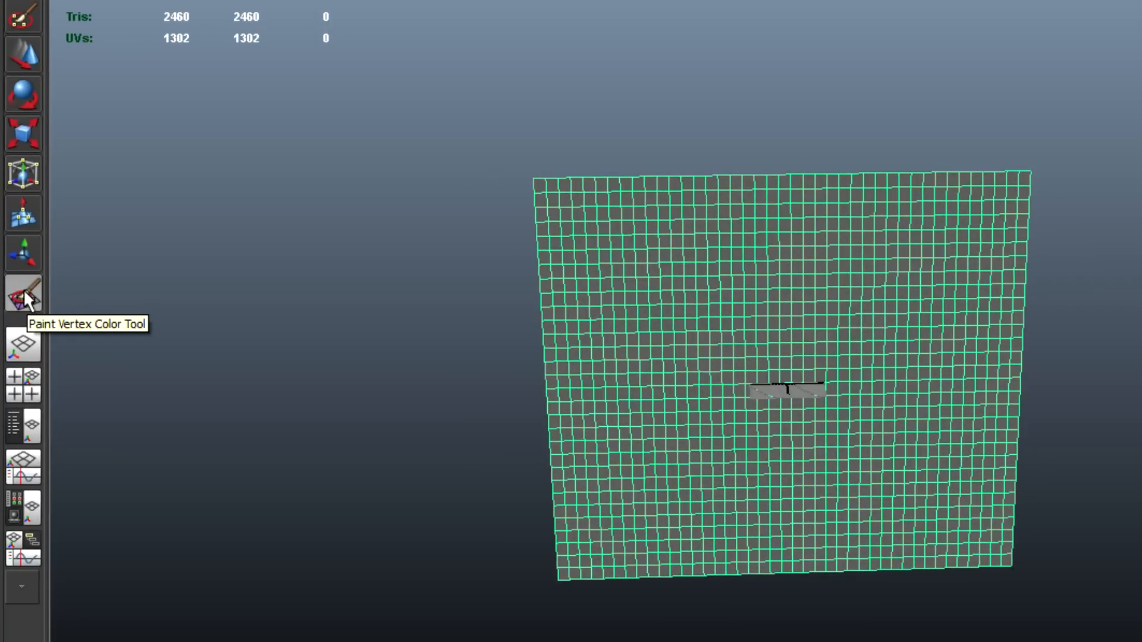
pyautogui.doubleClick(23, 289)
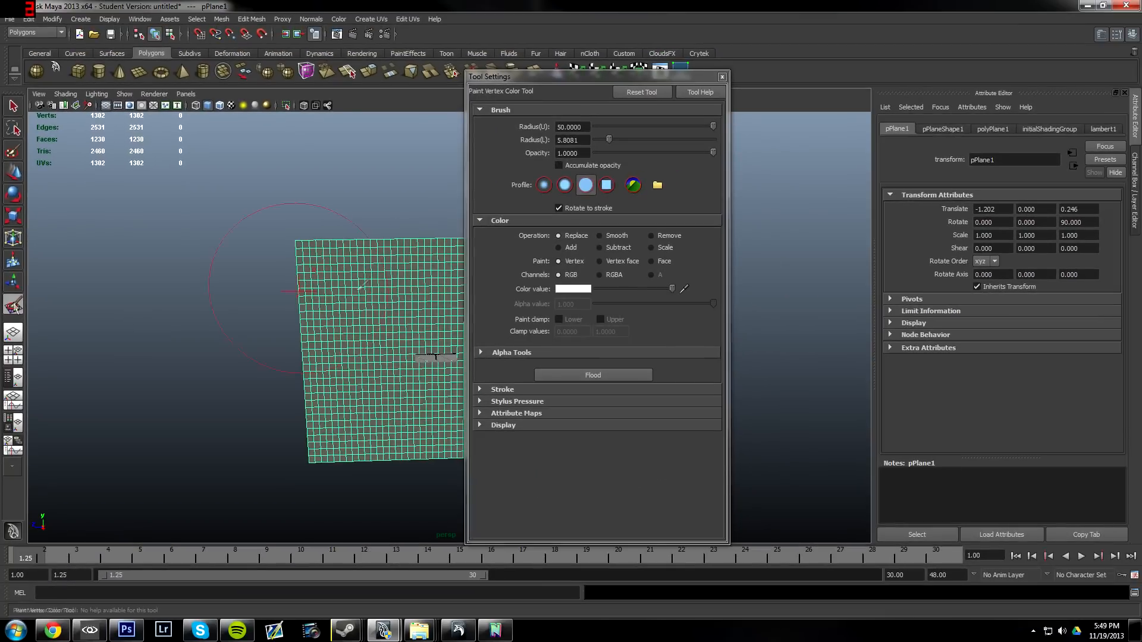
pyautogui.moveTo(634, 76); pyautogui.dragTo(1103, 84)
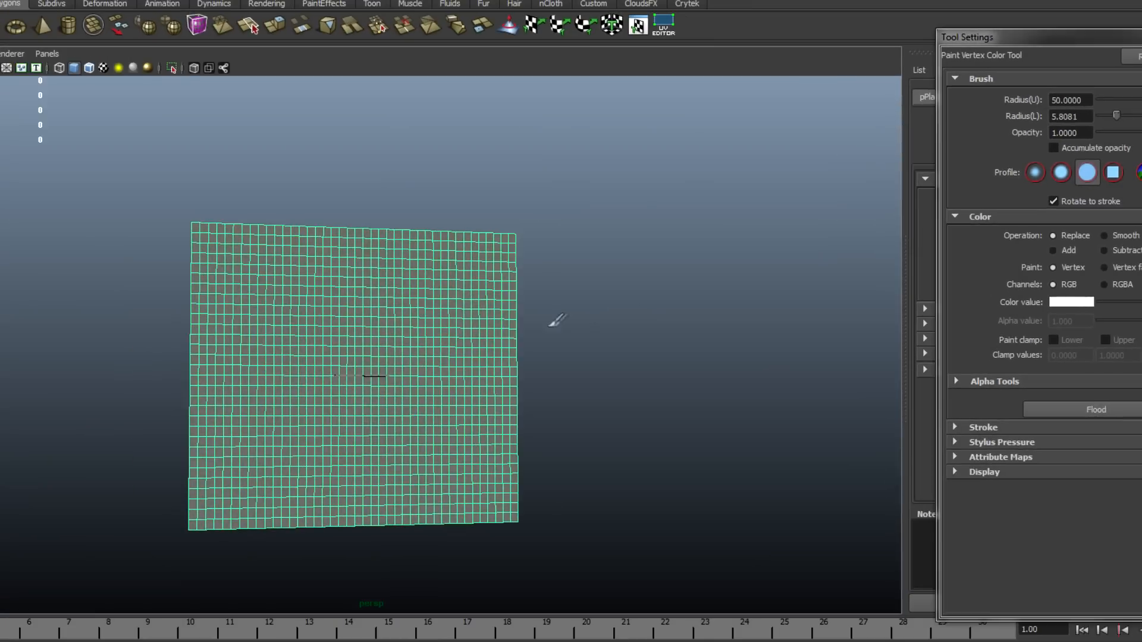
pyautogui.moveTo(493, 312)
pyautogui.mouseDown()
pyautogui.moveTo(482, 280)
pyautogui.moveTo(298, 288)
pyautogui.moveTo(333, 301)
pyautogui.moveTo(315, 428)
pyautogui.moveTo(556, 476)
pyautogui.mouseUp()
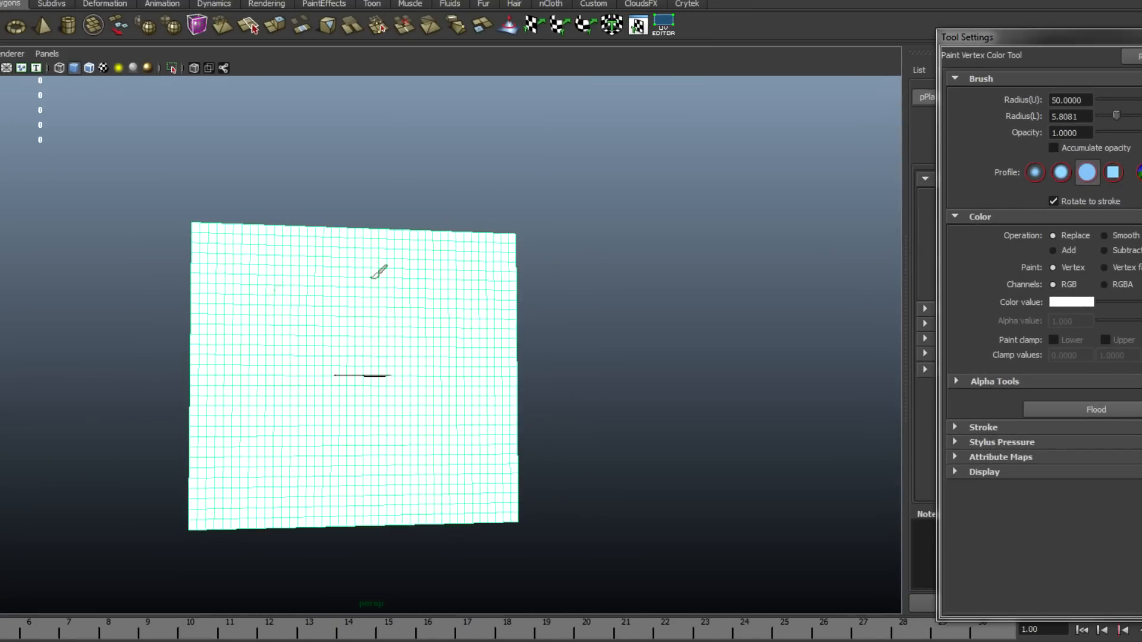
pyautogui.keyDown('alt'); pyautogui.moveTo(750, 345); pyautogui.dragTo(652, 371); pyautogui.keyUp('alt')
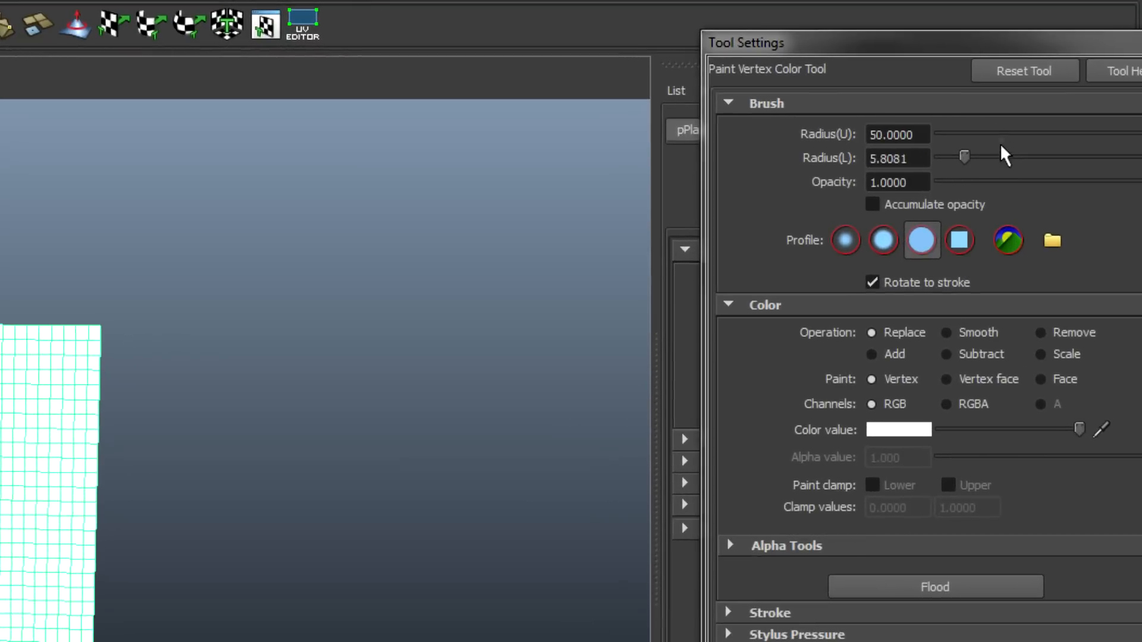
# Set the paint color to black and the brush's upper radius to 2.7778
pyautogui.click(1128, 97)
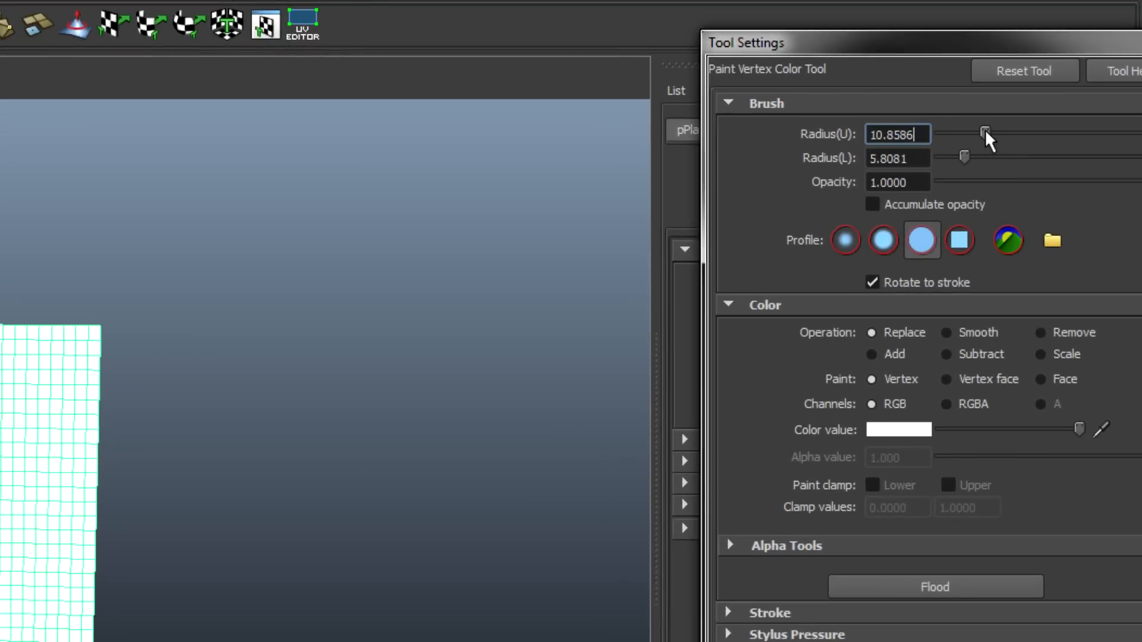
pyautogui.moveTo(985, 130); pyautogui.dragTo(973, 121)
pyautogui.moveTo(957, 43); pyautogui.dragTo(758, 33)
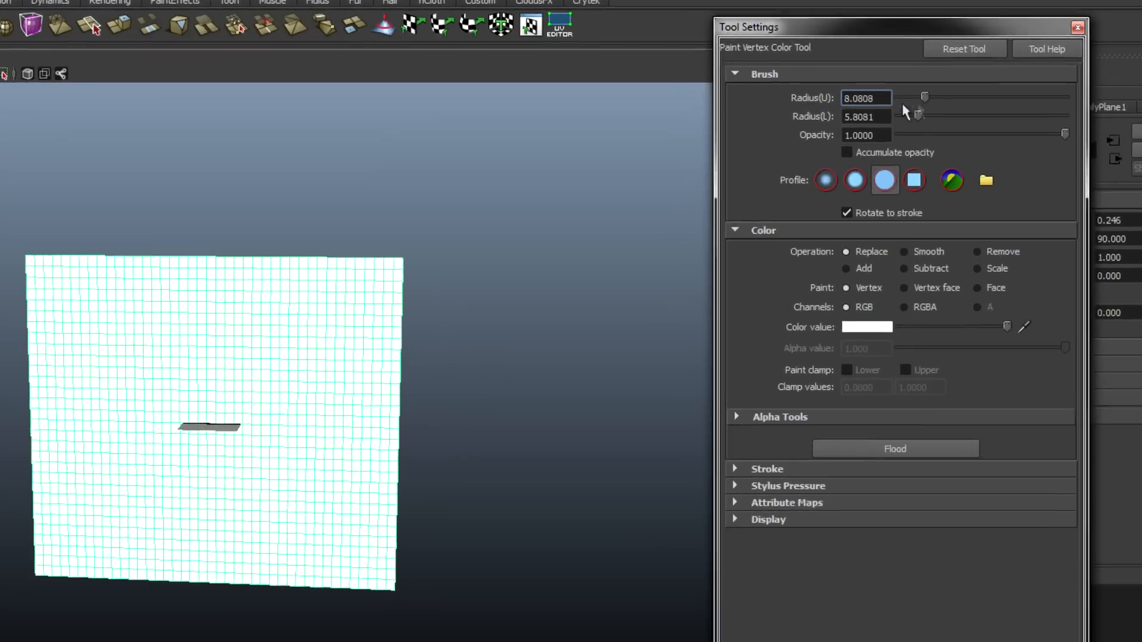
pyautogui.moveTo(772, 117); pyautogui.dragTo(771, 116)
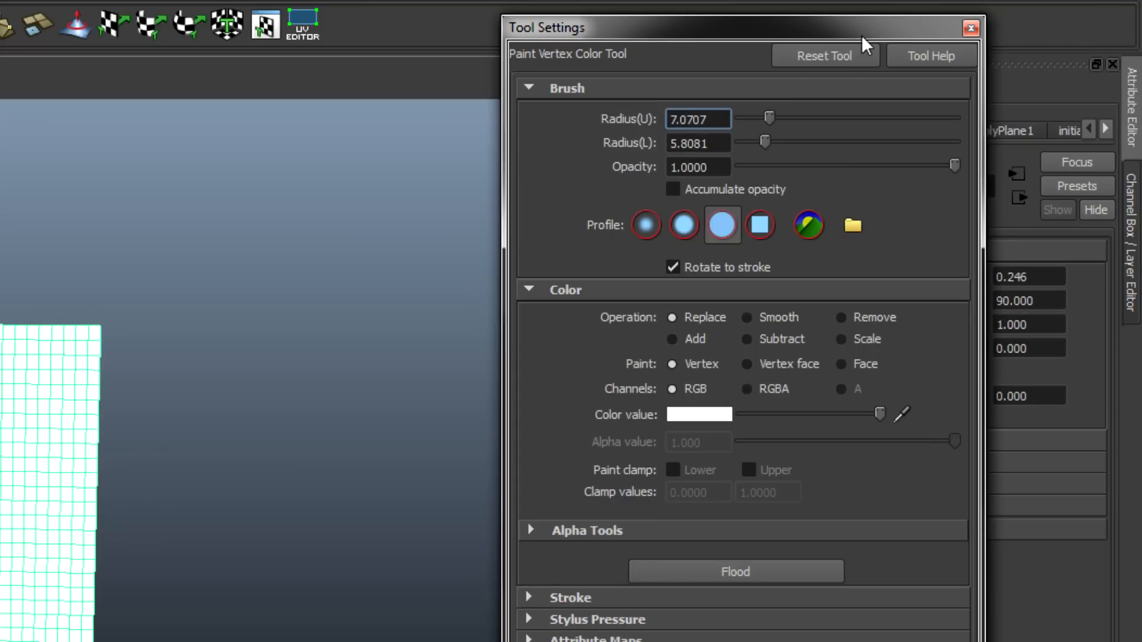
pyautogui.moveTo(857, 30); pyautogui.dragTo(908, 36)
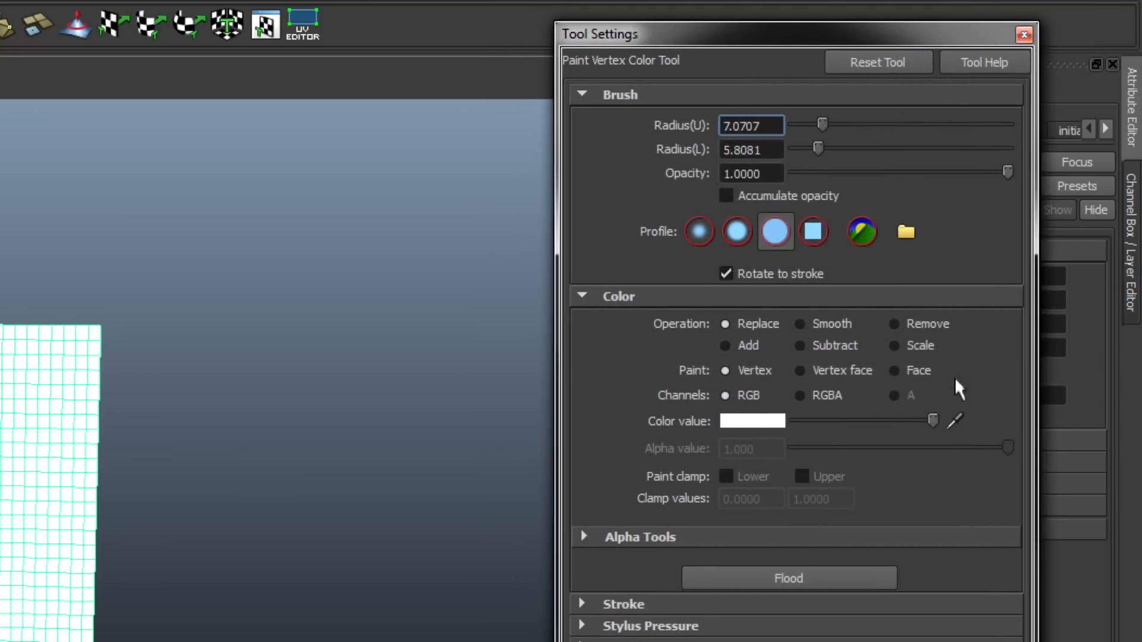
pyautogui.moveTo(932, 421); pyautogui.dragTo(810, 416)
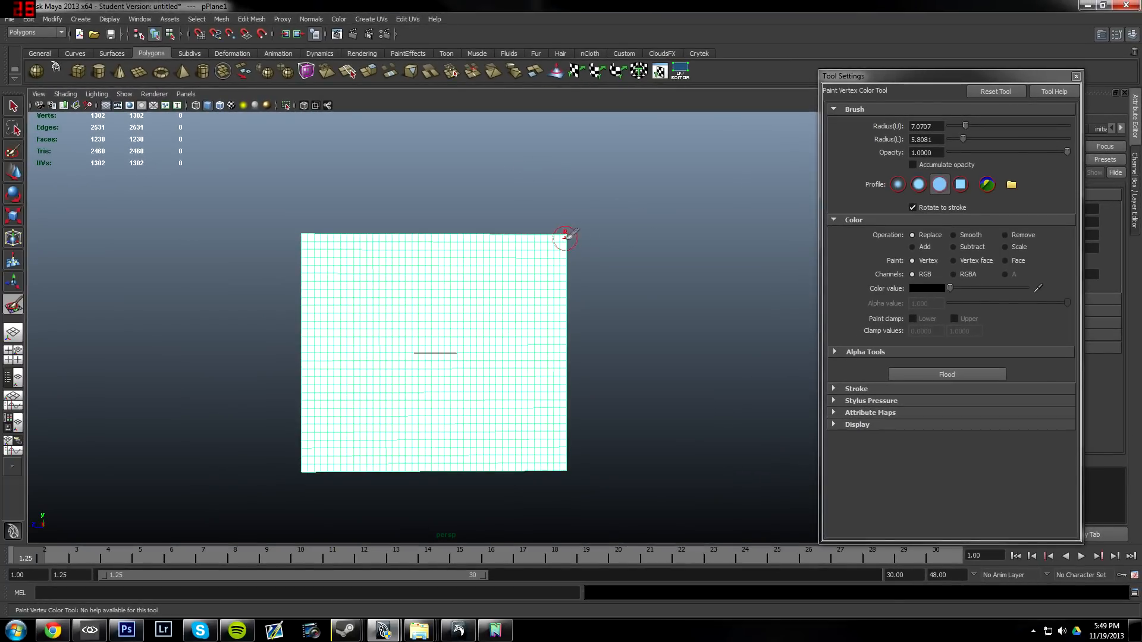
pyautogui.moveTo(965, 125); pyautogui.dragTo(955, 125)
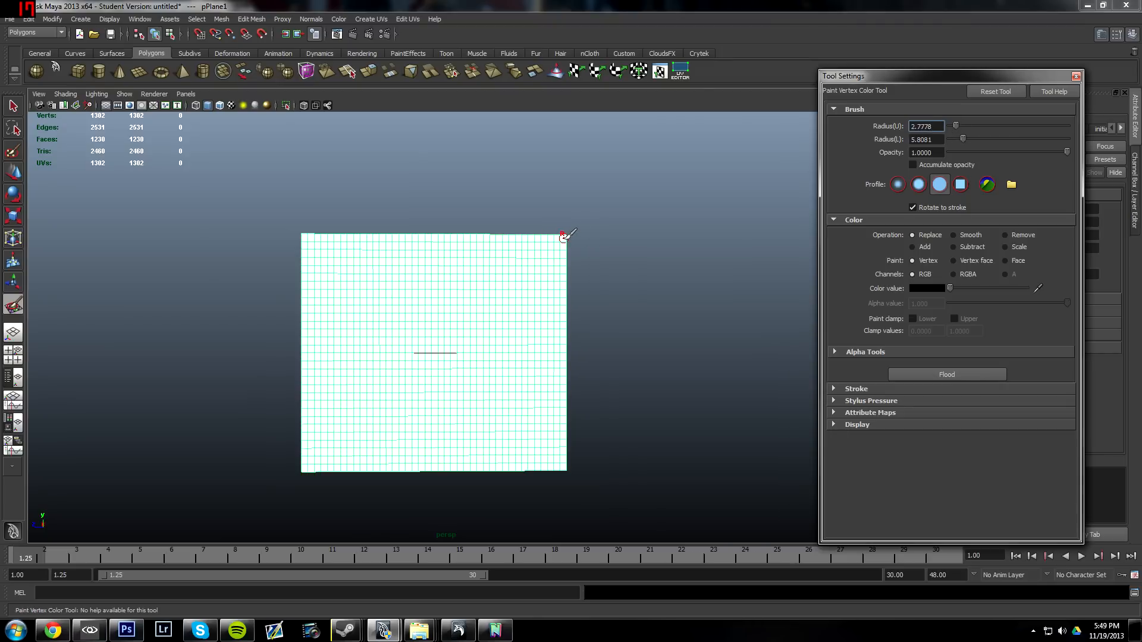
# Paint the vertices along the plane's outer edges black, forming a rough, partly broken border
pyautogui.moveTo(564, 236); pyautogui.dragTo(565, 302)
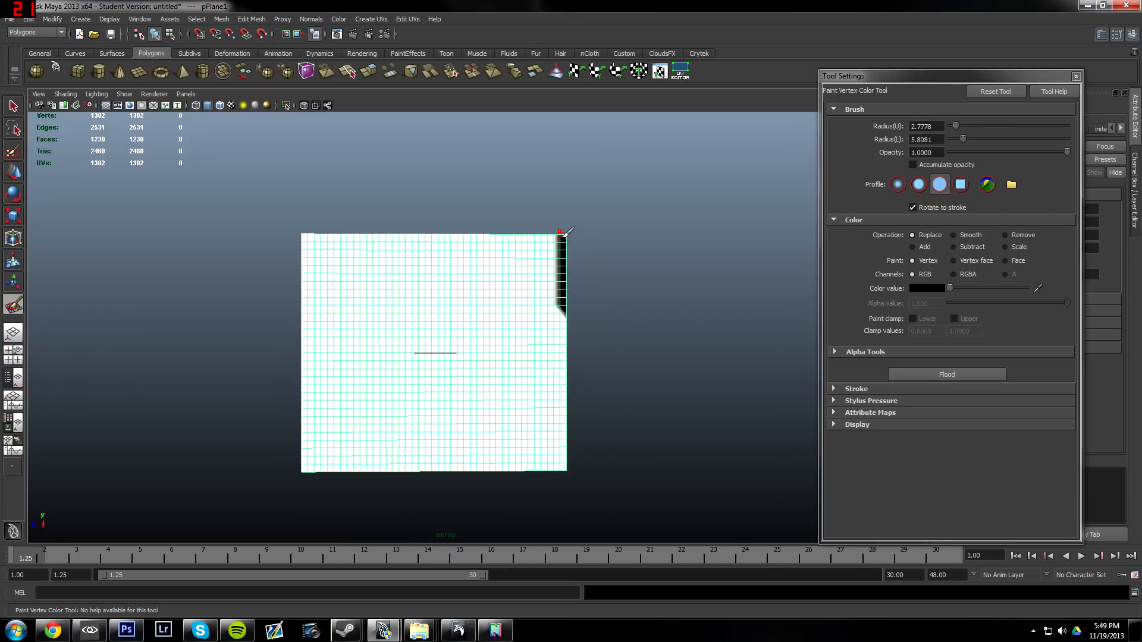
pyautogui.moveTo(565, 233)
pyautogui.mouseDown()
pyautogui.moveTo(305, 238)
pyautogui.moveTo(310, 466)
pyautogui.moveTo(535, 467)
pyautogui.moveTo(572, 450)
pyautogui.moveTo(578, 392)
pyautogui.moveTo(566, 357)
pyautogui.mouseUp()
pyautogui.moveTo(949, 289); pyautogui.dragTo(1002, 289)
pyautogui.moveTo(913, 220); pyautogui.dragTo(817, 230)
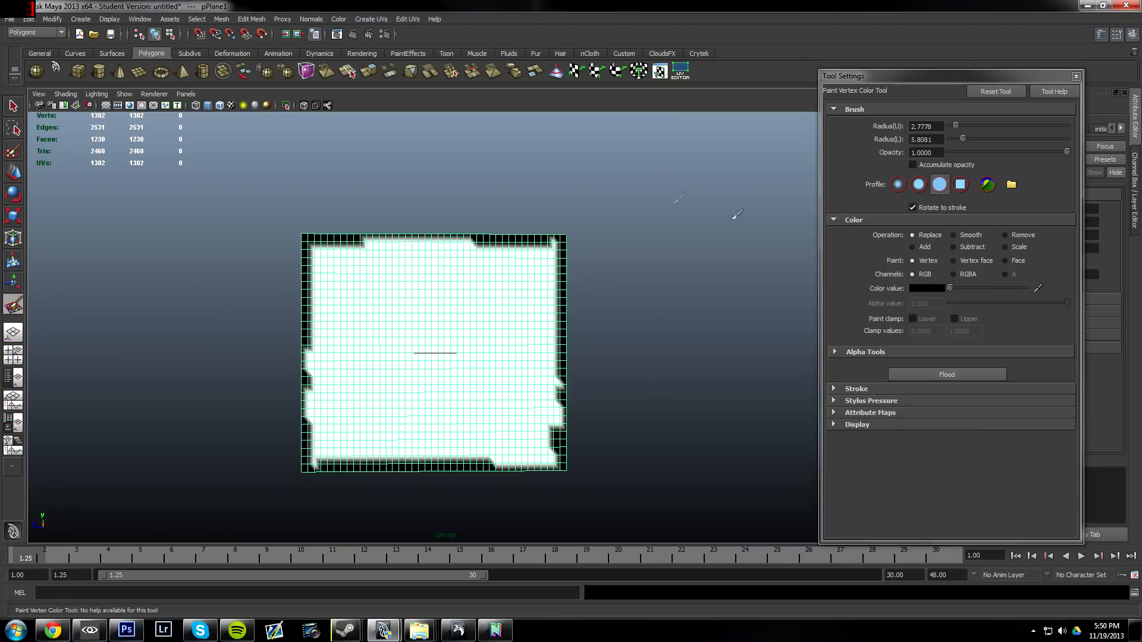
# Set the paint color to light grey and the upper radius to 9.0909, and paint a grey ring inside the plane's black border
pyautogui.moveTo(950, 290); pyautogui.dragTo(1010, 300)
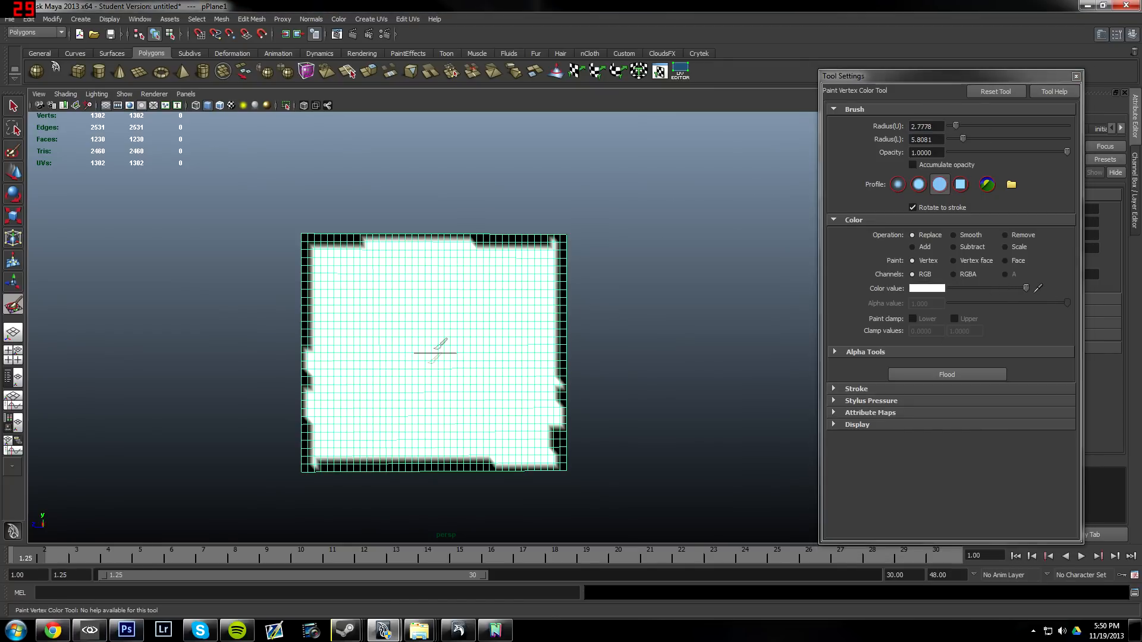
pyautogui.moveTo(1025, 288); pyautogui.dragTo(1003, 291)
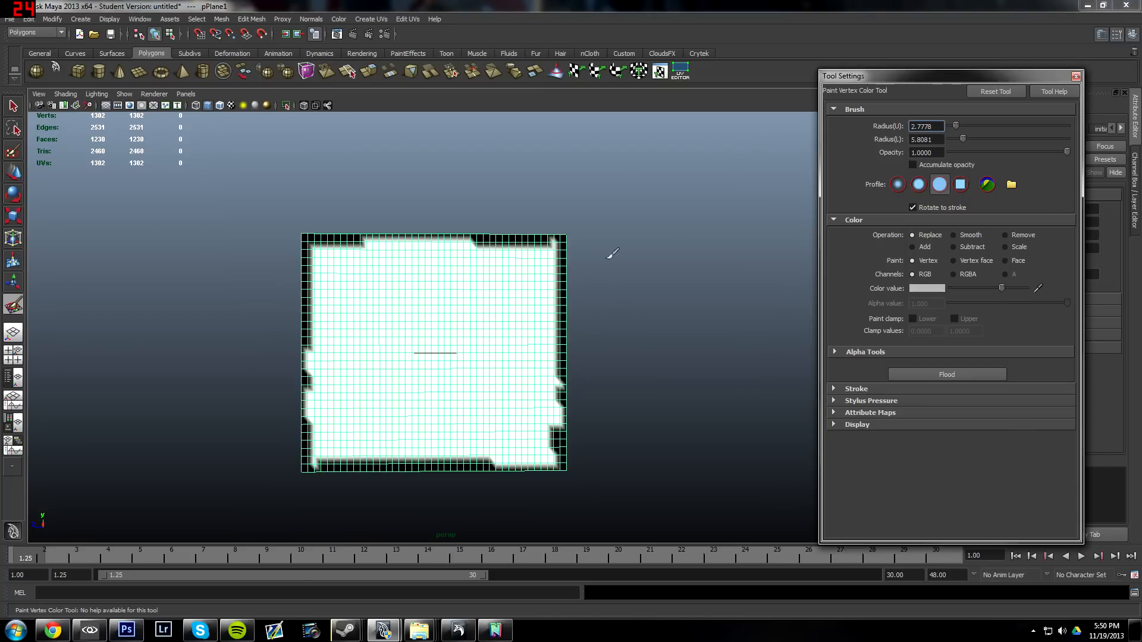
pyautogui.moveTo(963, 127)
pyautogui.mouseDown()
pyautogui.moveTo(981, 132)
pyautogui.moveTo(972, 127)
pyautogui.mouseUp()
pyautogui.moveTo(543, 254)
pyautogui.mouseDown()
pyautogui.moveTo(328, 259)
pyautogui.moveTo(327, 440)
pyautogui.moveTo(544, 447)
pyautogui.moveTo(553, 279)
pyautogui.mouseUp()
pyautogui.moveTo(686, 308)
pyautogui.keyDown('alt'); pyautogui.mouseDown()
pyautogui.moveTo(541, 331)
pyautogui.moveTo(703, 331)
pyautogui.mouseUp(); pyautogui.keyUp('alt')
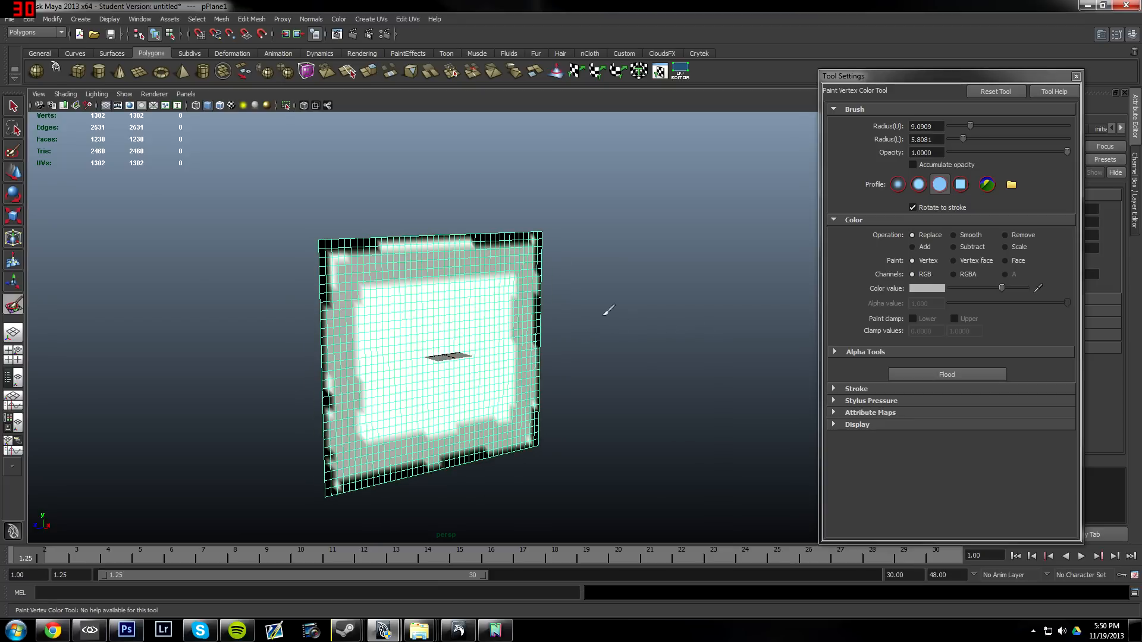
# Leave the paint tool, deselect the plane, and draw a small polygon plane about 9.7 by 8.864 on the grid at its top edge
pyautogui.keyDown('alt'); pyautogui.moveTo(608, 309); pyautogui.dragTo(553, 330); pyautogui.keyUp('alt')
pyautogui.press('w')
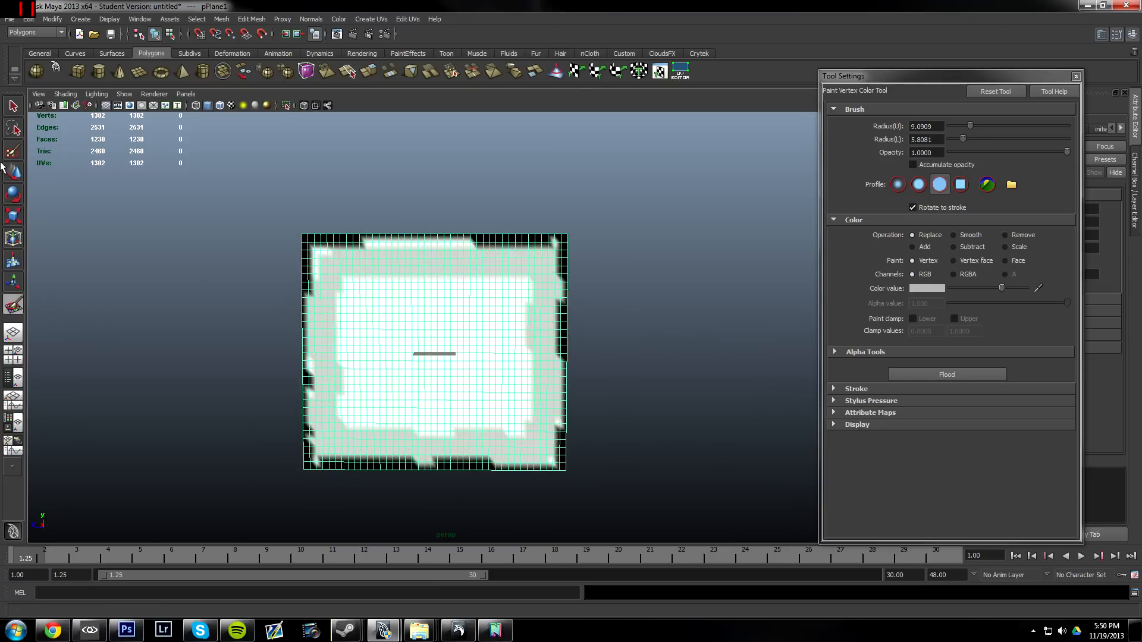
pyautogui.click(577, 279)
pyautogui.keyDown('alt'); pyautogui.moveTo(698, 234); pyautogui.dragTo(572, 317); pyautogui.keyUp('alt')
pyautogui.click(511, 350)
pyautogui.keyDown('alt'); pyautogui.moveTo(510, 351); pyautogui.dragTo(497, 381); pyautogui.keyUp('alt')
pyautogui.moveTo(434, 327); pyautogui.dragTo(428, 400)
pyautogui.click(484, 345)
pyautogui.scroll(5, 484, 346)
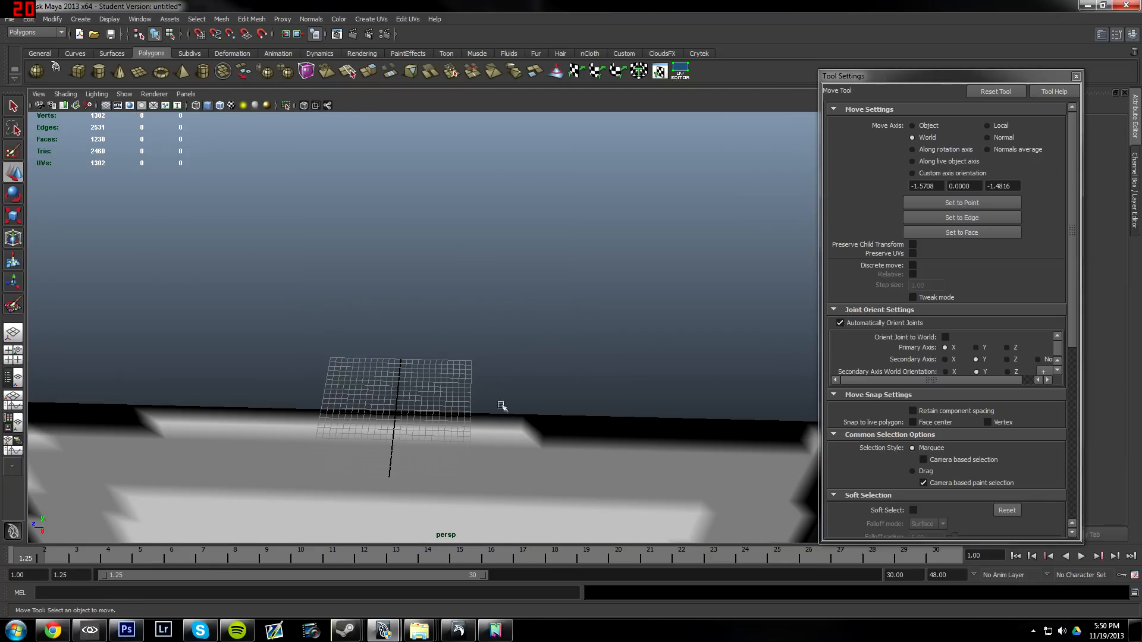
pyautogui.keyDown('alt'); pyautogui.moveTo(500, 405); pyautogui.dragTo(497, 429); pyautogui.keyUp('alt')
pyautogui.moveTo(369, 423); pyautogui.dragTo(425, 370)
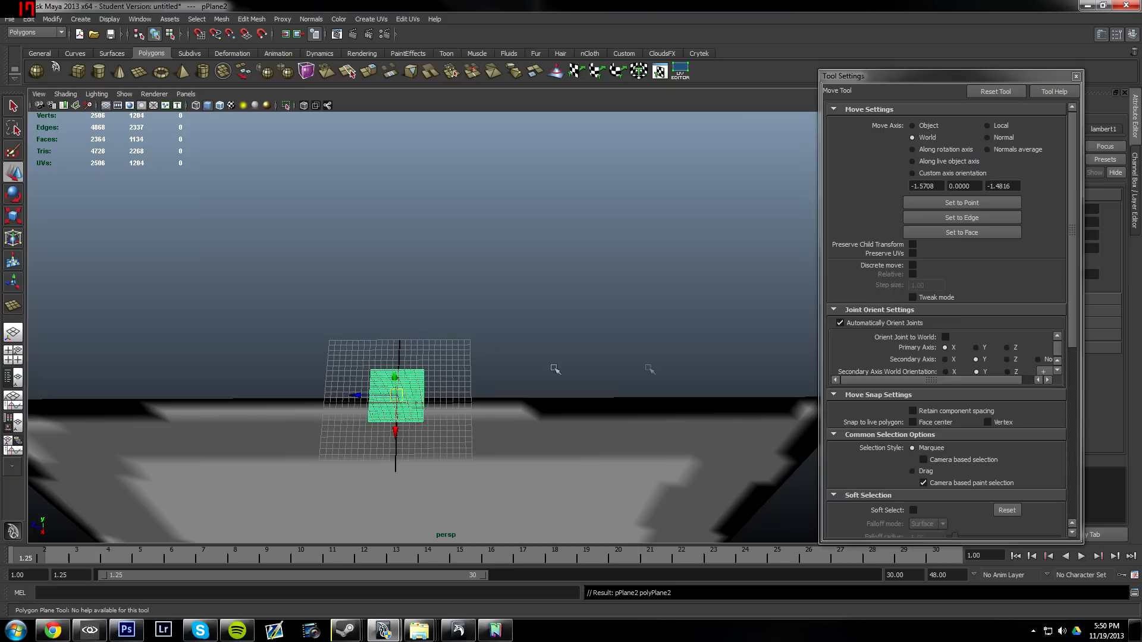
# Close the tool settings and set the small plane's width and height subdivisions both to 1
pyautogui.keyDown('alt'); pyautogui.moveTo(492, 359); pyautogui.dragTo(515, 353); pyautogui.keyUp('alt')
pyautogui.click(1075, 76)
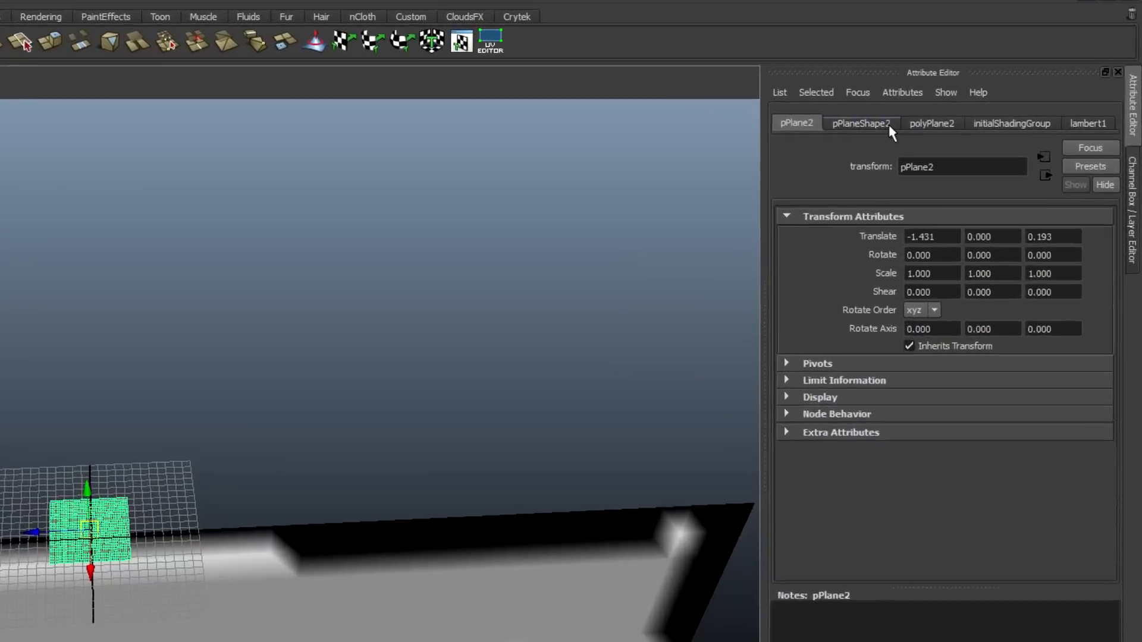
pyautogui.click(991, 127)
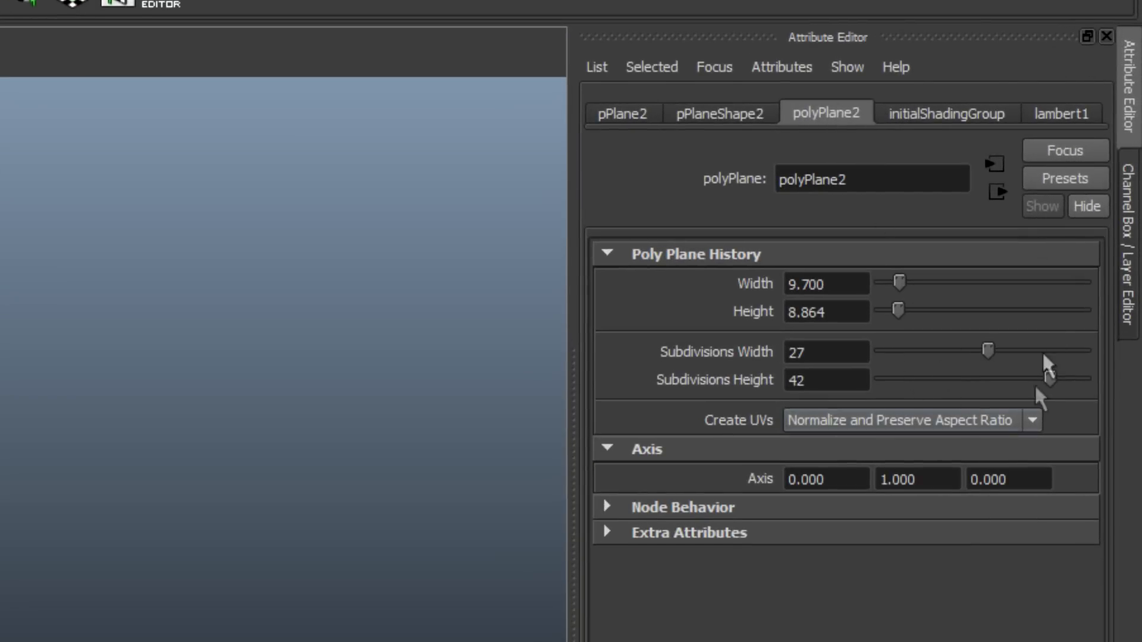
pyautogui.click(1135, 201)
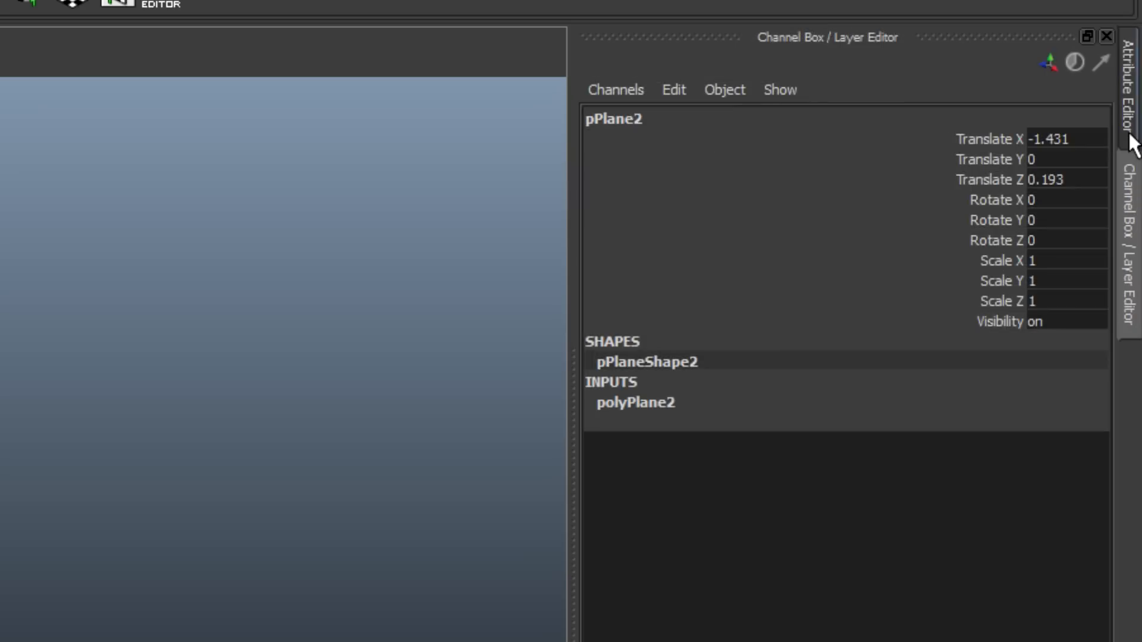
pyautogui.click(1121, 92)
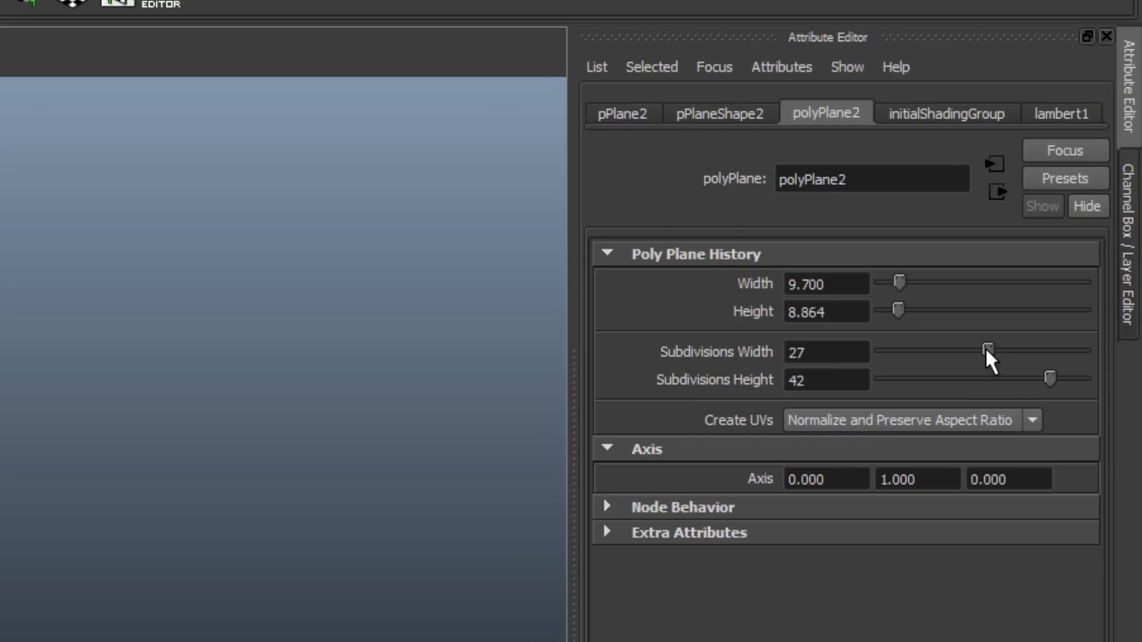
pyautogui.moveTo(986, 352); pyautogui.dragTo(848, 337)
pyautogui.moveTo(1051, 380); pyautogui.dragTo(737, 411)
pyautogui.moveTo(395, 413)
pyautogui.keyDown('alt'); pyautogui.mouseDown()
pyautogui.moveTo(342, 456)
pyautogui.moveTo(400, 413)
pyautogui.moveTo(397, 398)
pyautogui.mouseUp(); pyautogui.keyUp('alt')
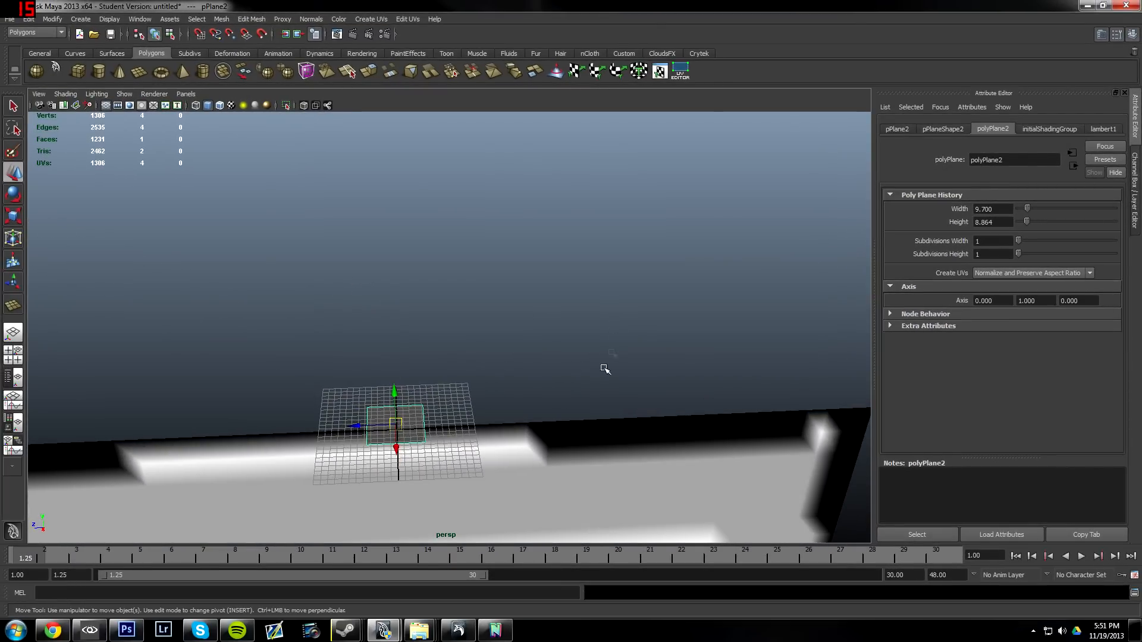
# Select the large painted plane and assign a new Phong material to it
pyautogui.keyDown('alt'); pyautogui.moveTo(599, 410); pyautogui.dragTo(569, 266, button='middle'); pyautogui.keyUp('alt')
pyautogui.scroll(-4, 569, 268)
pyautogui.keyDown('alt'); pyautogui.moveTo(569, 280); pyautogui.dragTo(530, 299); pyautogui.keyUp('alt')
pyautogui.scroll(4, 595, 244)
pyautogui.scroll(-4, 530, 299)
pyautogui.keyDown('alt'); pyautogui.moveTo(536, 350); pyautogui.dragTo(584, 281, button='middle'); pyautogui.keyUp('alt')
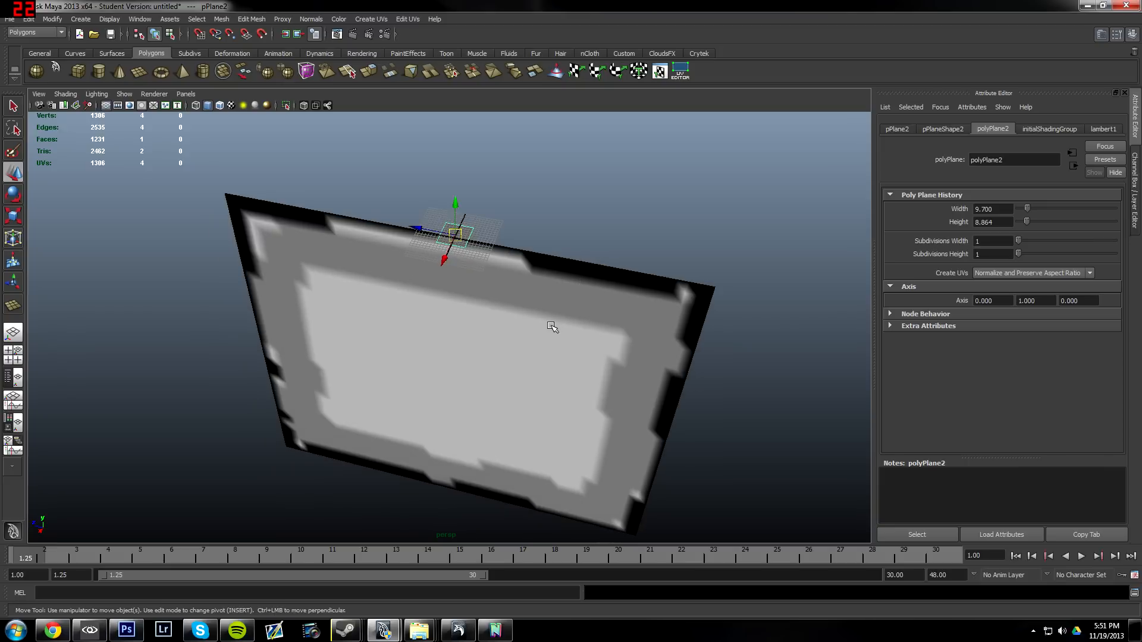
pyautogui.click(510, 334)
pyautogui.scroll(-5, 600, 162)
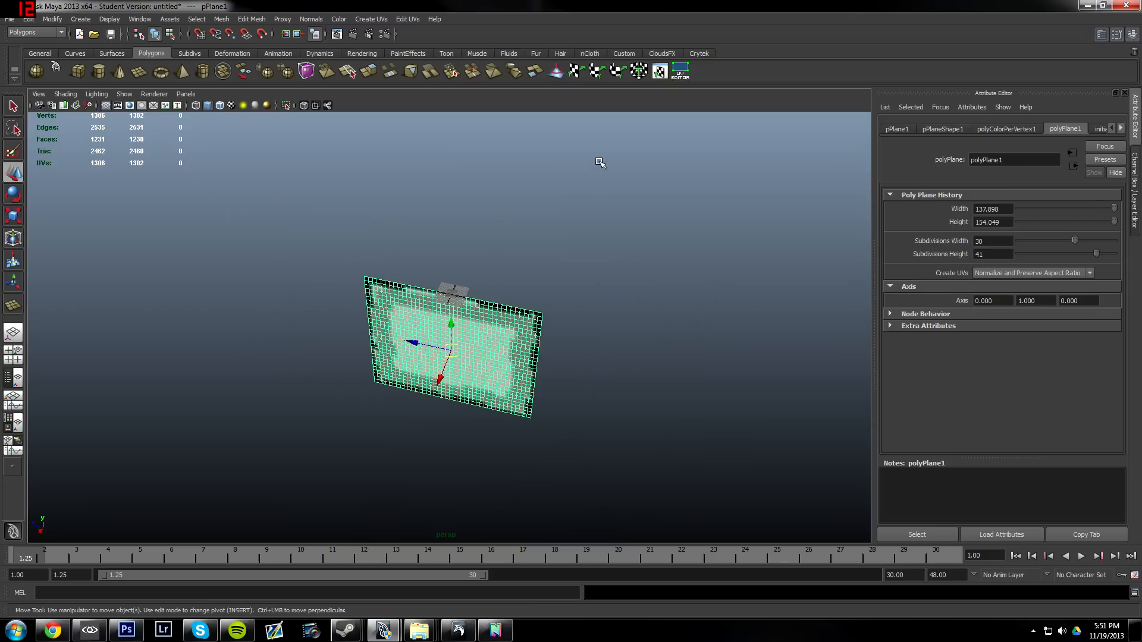
pyautogui.keyDown('alt'); pyautogui.moveTo(577, 307); pyautogui.dragTo(613, 316); pyautogui.keyUp('alt')
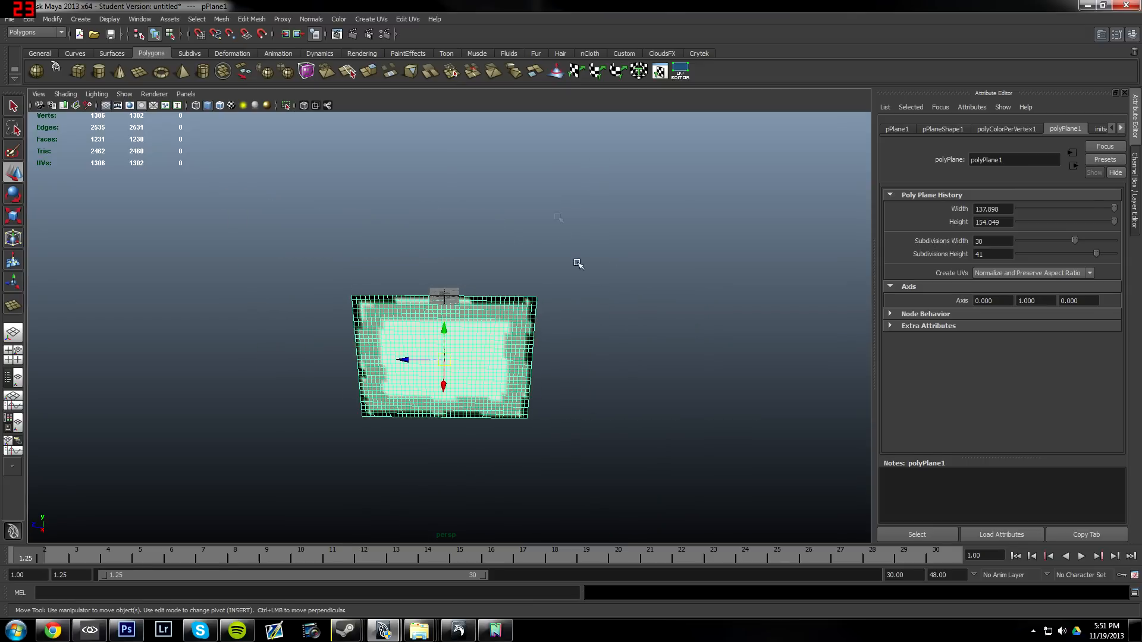
pyautogui.click(361, 53)
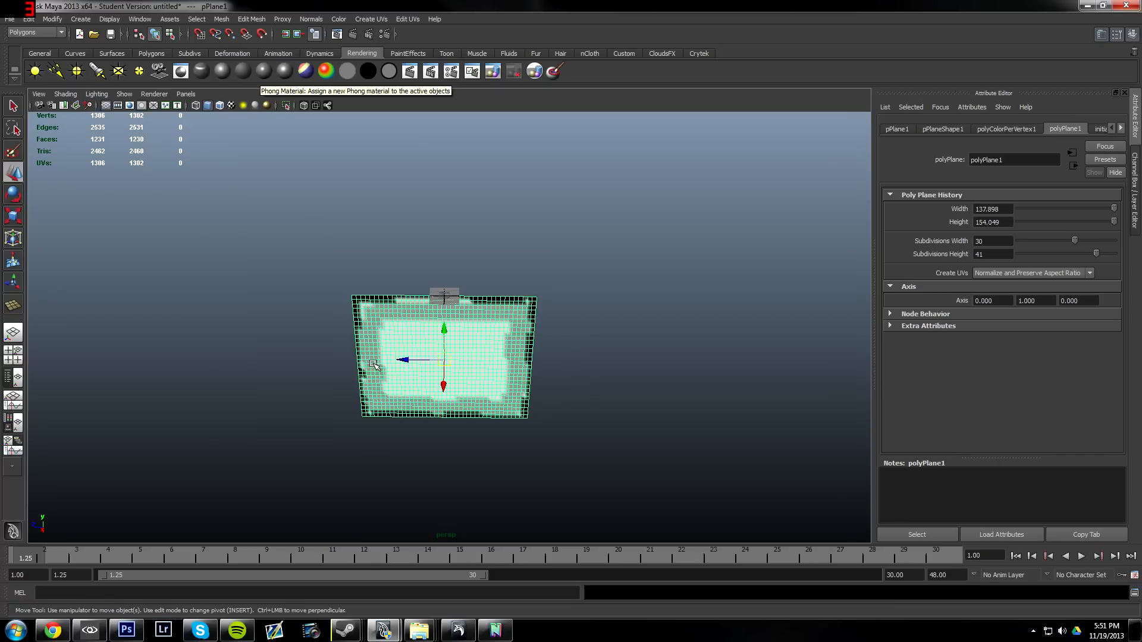
pyautogui.click(265, 72)
# Select the small plane and move it along X to about -0.399
pyautogui.scroll(3, 661, 281)
pyautogui.scroll(2, 661, 281)
pyautogui.keyDown('alt'); pyautogui.moveTo(426, 218); pyautogui.dragTo(422, 288, button='middle'); pyautogui.keyUp('alt')
pyautogui.click(426, 299)
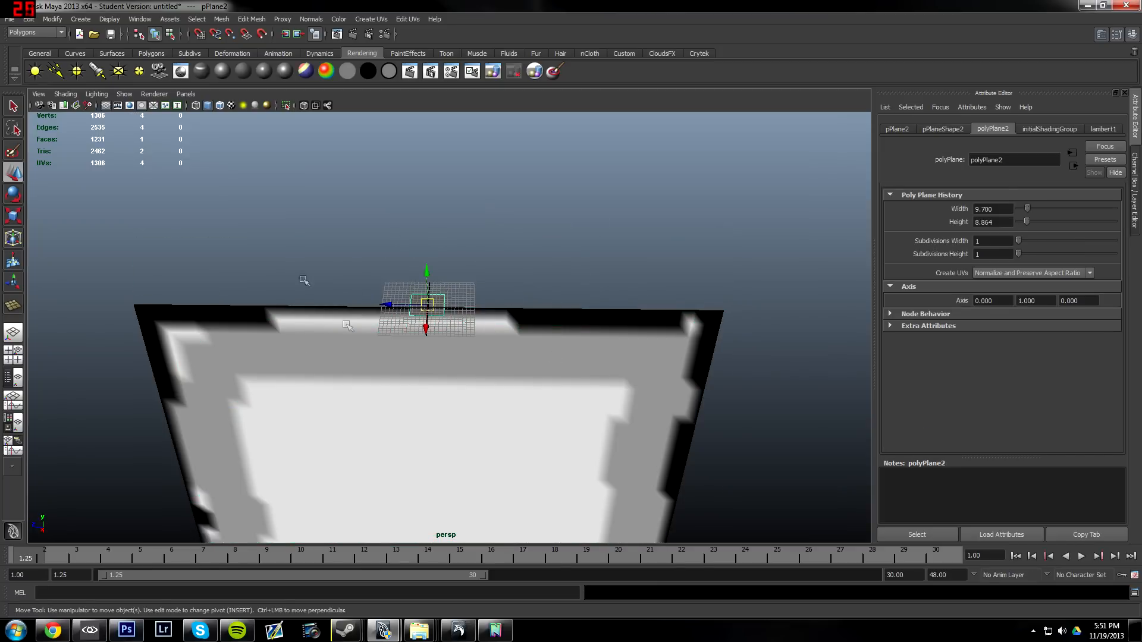
pyautogui.scroll(3, 333, 306)
pyautogui.scroll(-5, 591, 234)
pyautogui.keyDown('alt'); pyautogui.moveTo(590, 235); pyautogui.dragTo(465, 217); pyautogui.keyUp('alt')
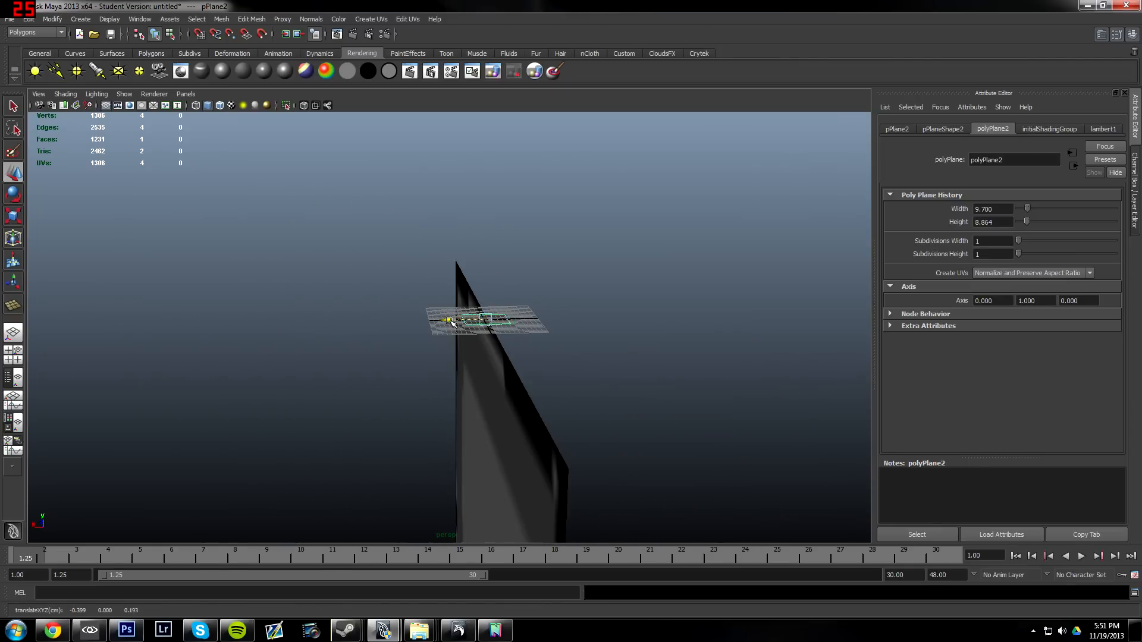
pyautogui.keyDown('alt'); pyautogui.moveTo(578, 333); pyautogui.dragTo(683, 355); pyautogui.keyUp('alt')
pyautogui.scroll(-5, 505, 340)
pyautogui.keyDown('alt'); pyautogui.moveTo(504, 339); pyautogui.dragTo(569, 342); pyautogui.keyUp('alt')
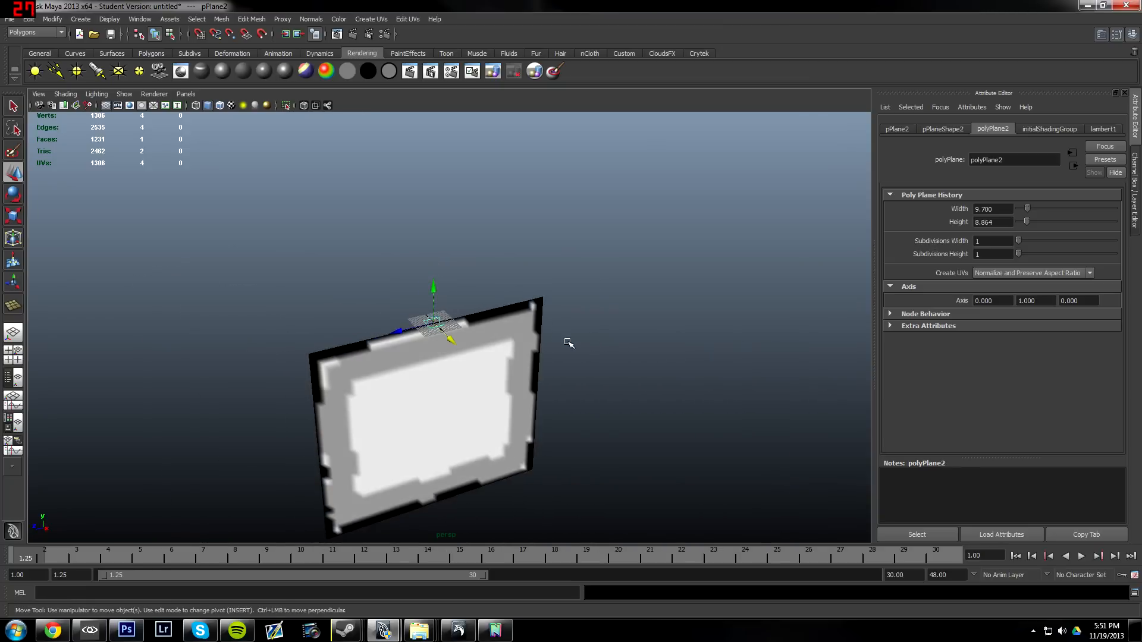
# Assign a new Phong material to the small plane and name it proxy
pyautogui.scroll(4, 559, 335)
pyautogui.scroll(1, 555, 332)
pyautogui.keyDown('alt'); pyautogui.moveTo(555, 332); pyautogui.dragTo(642, 252, button='middle'); pyautogui.keyUp('alt')
pyautogui.scroll(-3, 642, 253)
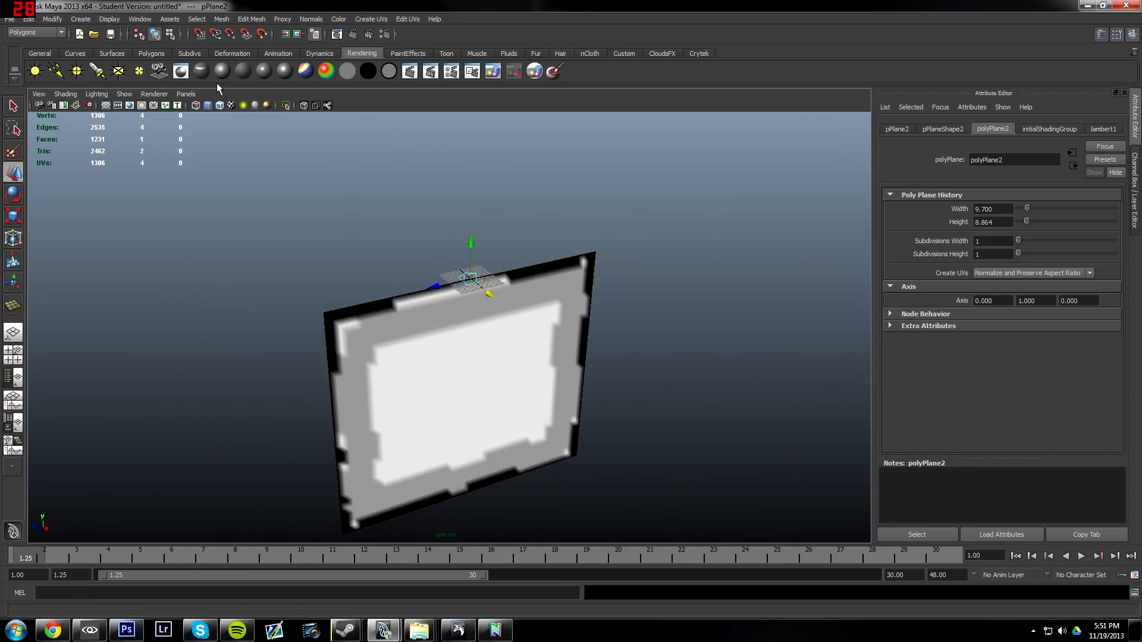
pyautogui.click(264, 71)
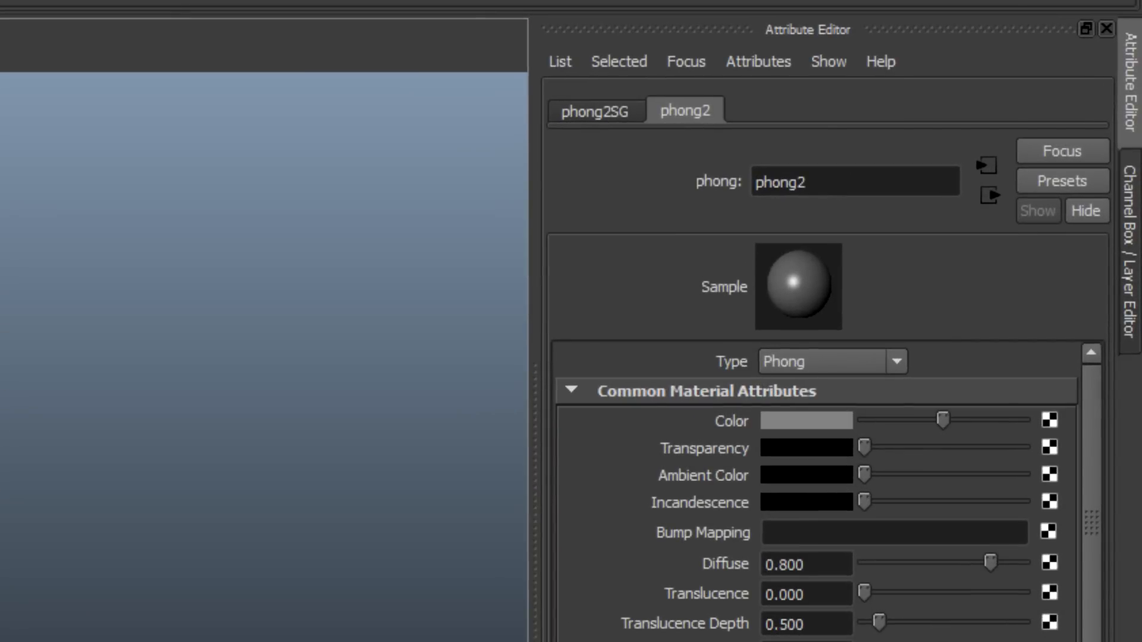
pyautogui.moveTo(839, 182); pyautogui.dragTo(457, 141)
pyautogui.write('proxy')
pyautogui.press('Return')
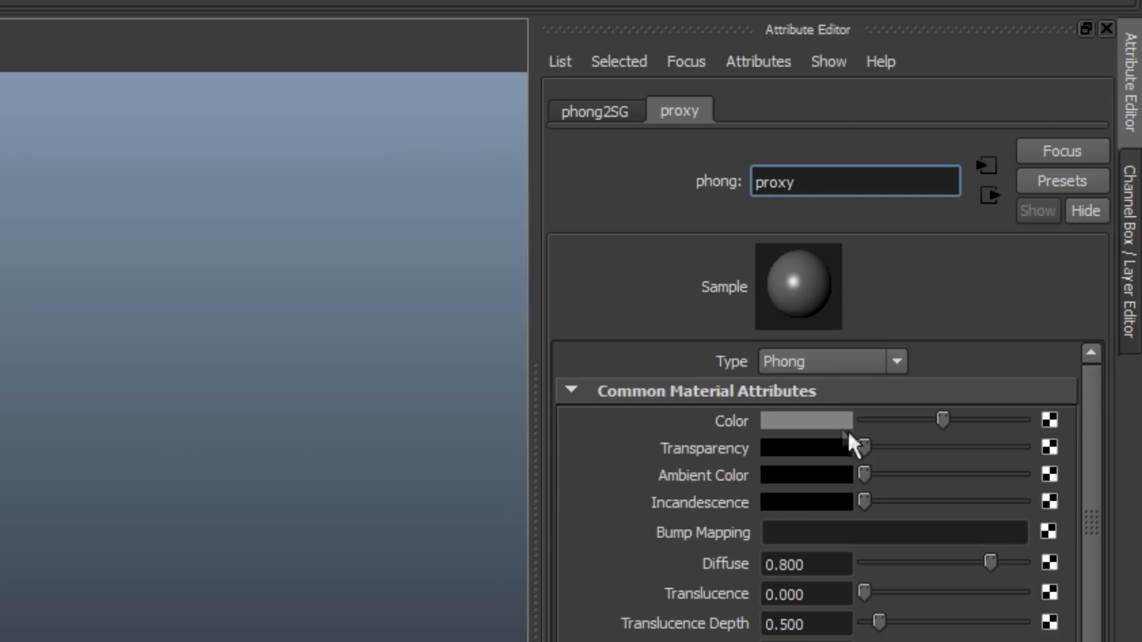
# Make the proxy material dark red and partly transparent
pyautogui.click(803, 426)
pyautogui.moveTo(785, 504); pyautogui.dragTo(922, 508)
pyautogui.click(284, 420)
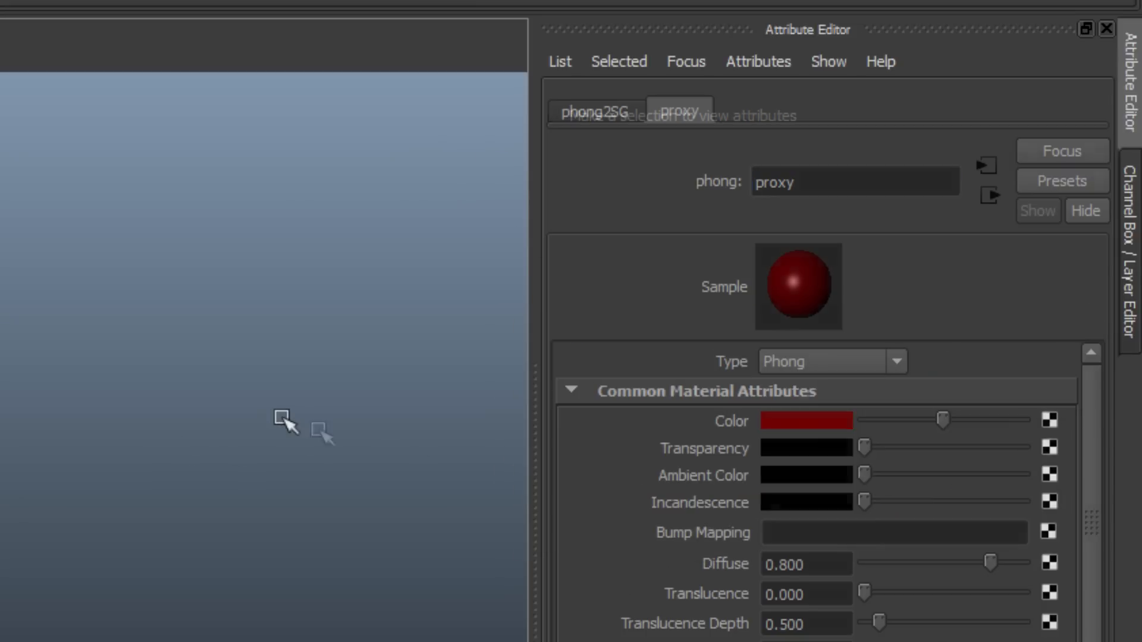
pyautogui.click(907, 110)
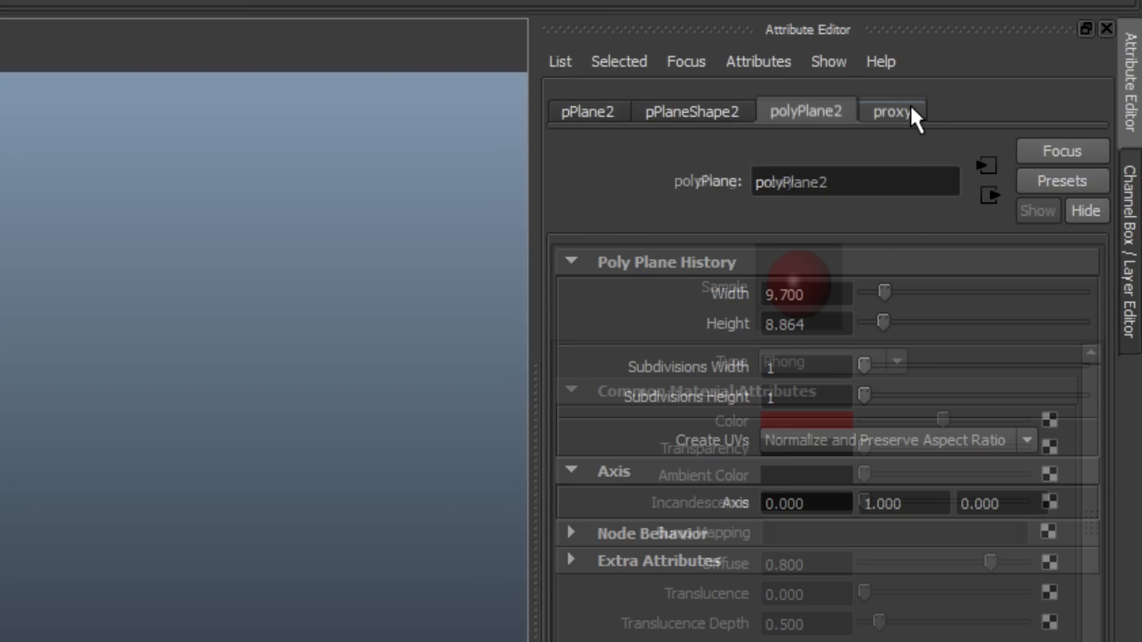
pyautogui.moveTo(862, 448); pyautogui.dragTo(916, 451)
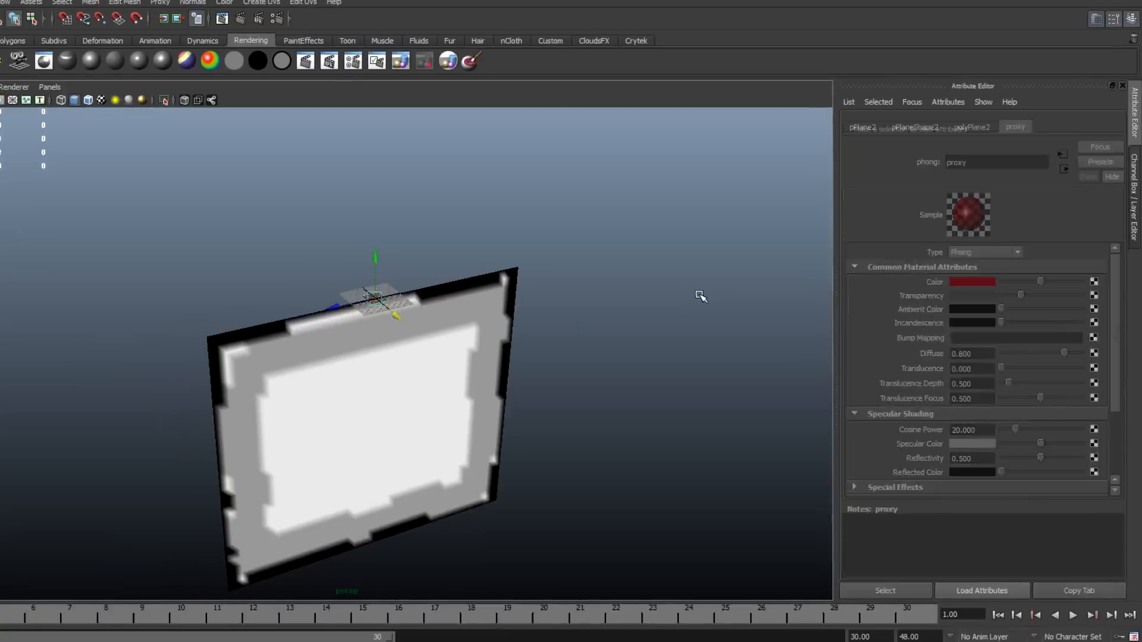
pyautogui.click(688, 300)
# Select both planes and open the Crytek material groups editor
pyautogui.scroll(5, 688, 299)
pyautogui.keyDown('alt'); pyautogui.moveTo(688, 299); pyautogui.dragTo(541, 435); pyautogui.keyUp('alt')
pyautogui.scroll(-4, 603, 312)
pyautogui.click(628, 392)
pyautogui.keyDown('alt'); pyautogui.moveTo(632, 303); pyautogui.dragTo(706, 248); pyautogui.keyUp('alt')
pyautogui.click(704, 53)
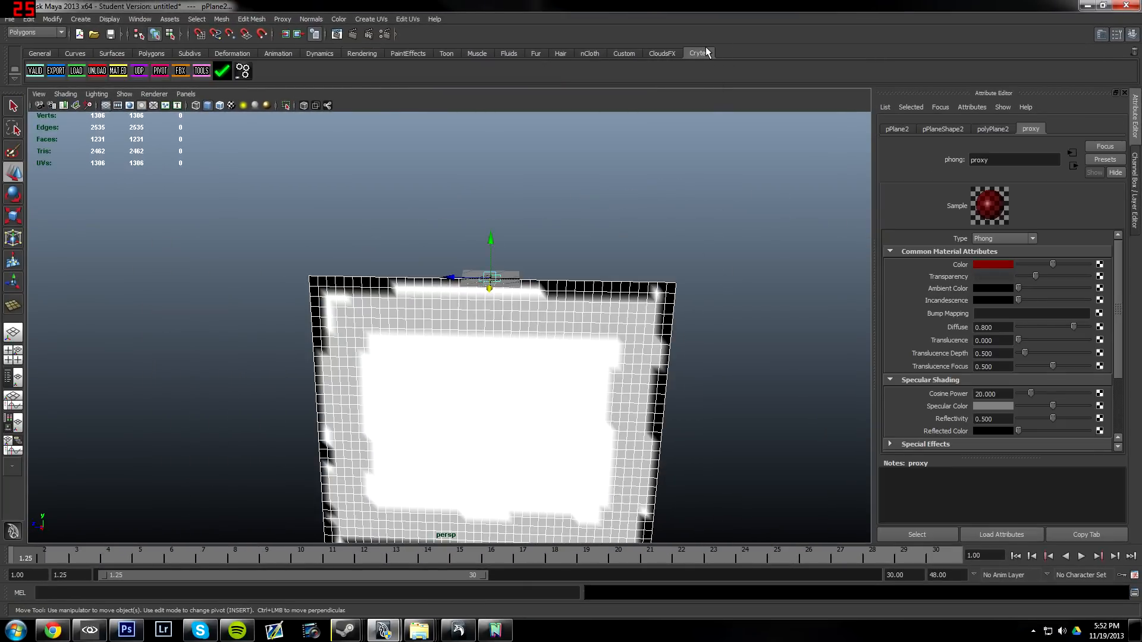
pyautogui.click(119, 70)
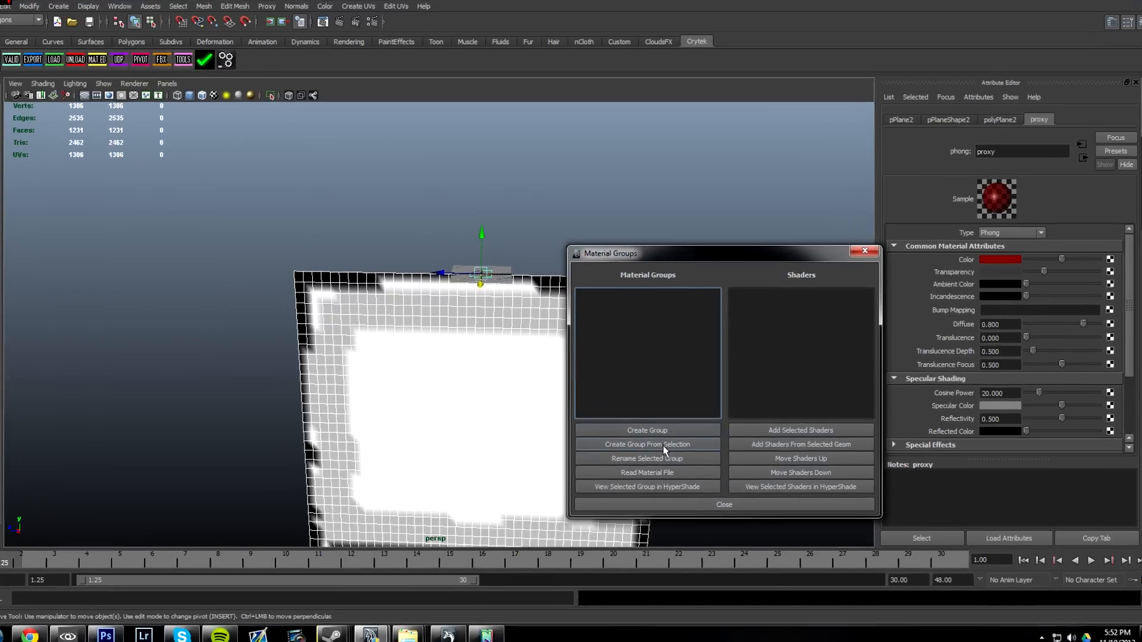
# Create a material group named "Cloth and shit" from the selected planes, accept its adjusted name, and close the material groups editor
pyautogui.click(606, 429)
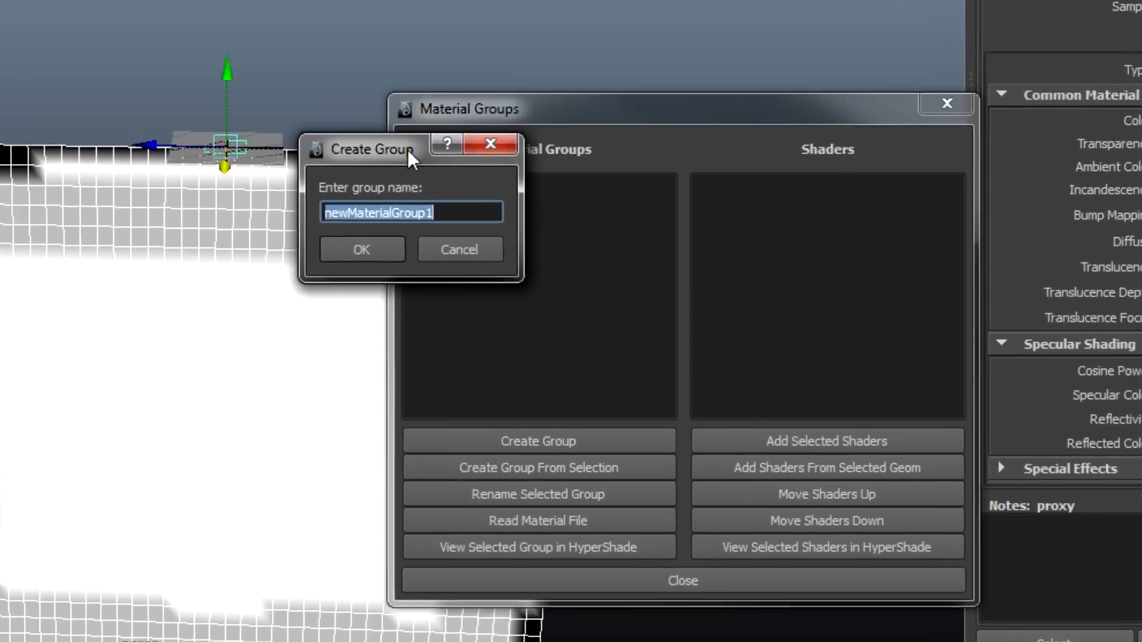
pyautogui.write('Cl')
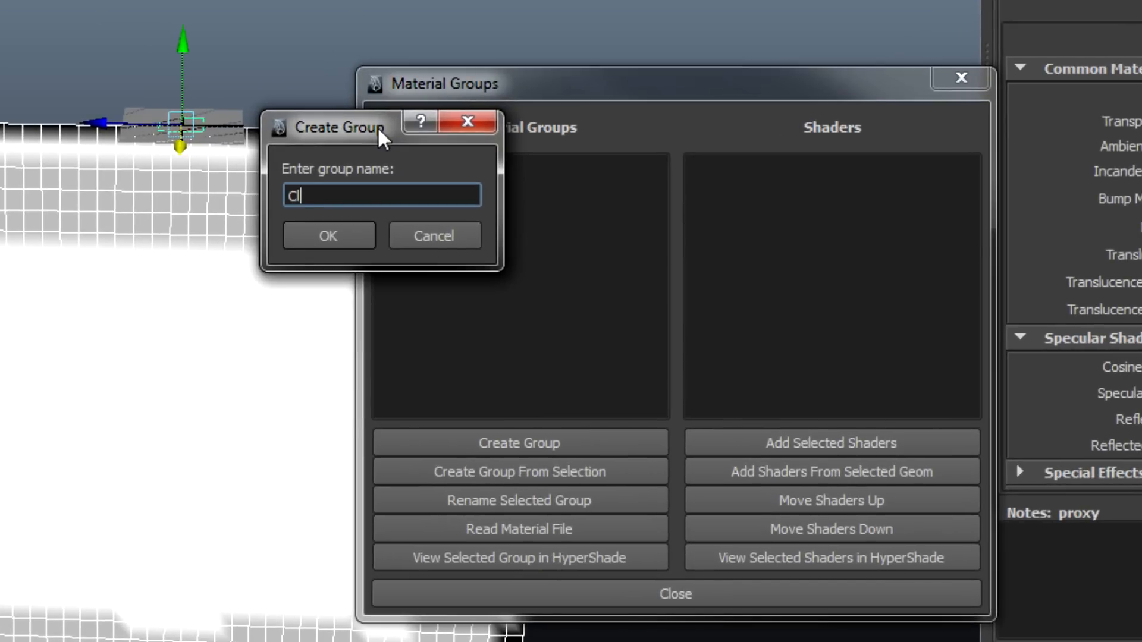
pyautogui.write('oth and shit')
pyautogui.press('Return')
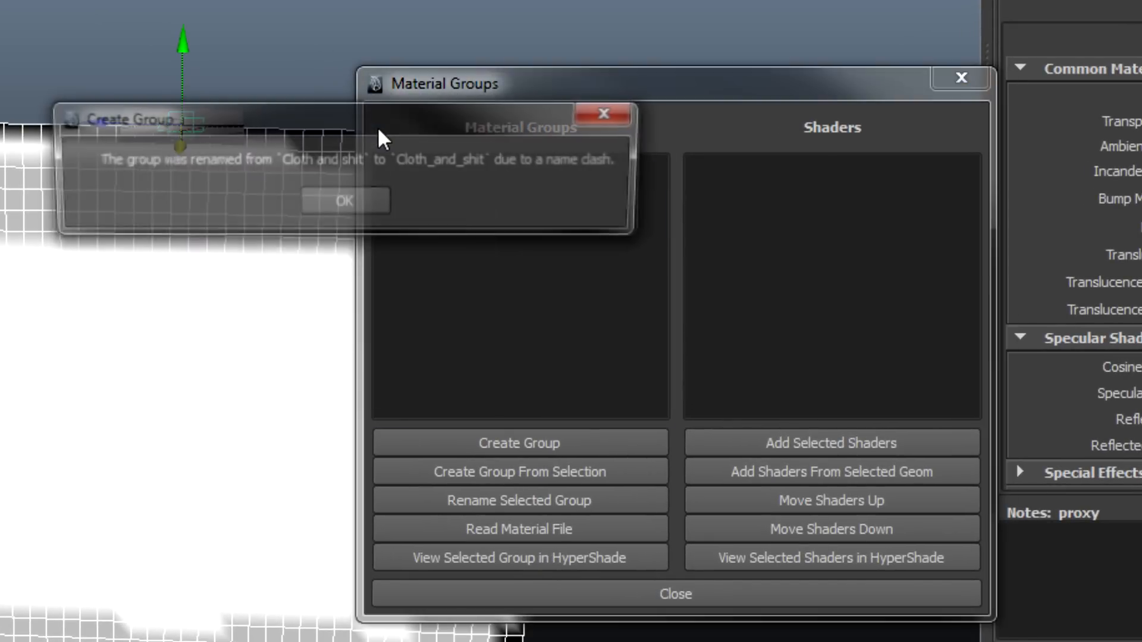
pyautogui.click(361, 204)
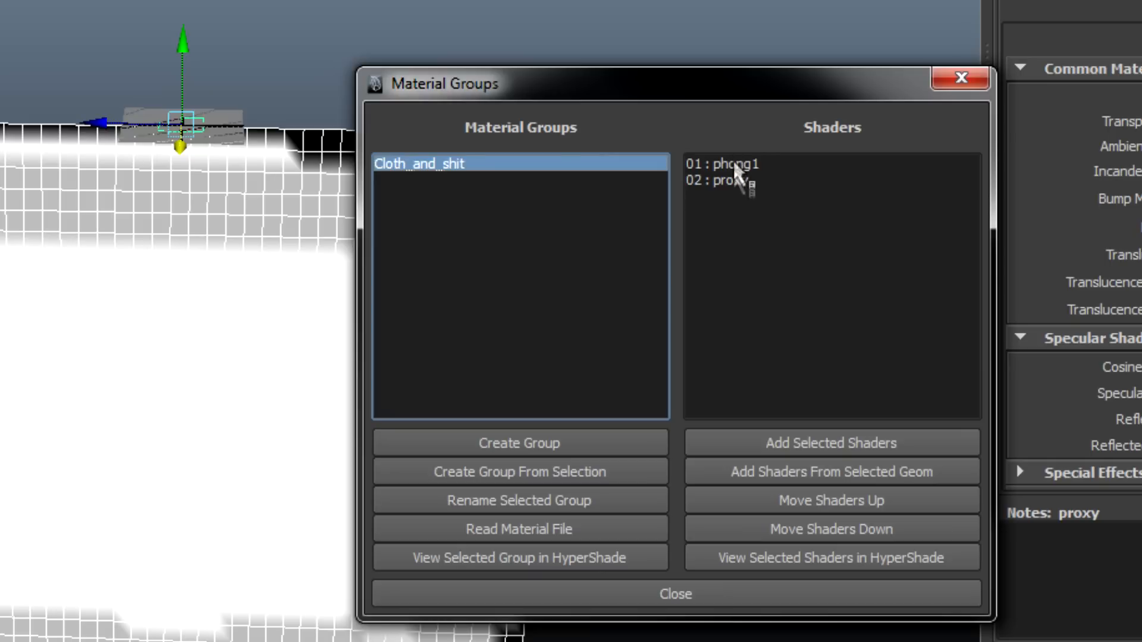
pyautogui.click(600, 594)
# Close the material groups editor and open the Outliner
pyautogui.click(722, 202)
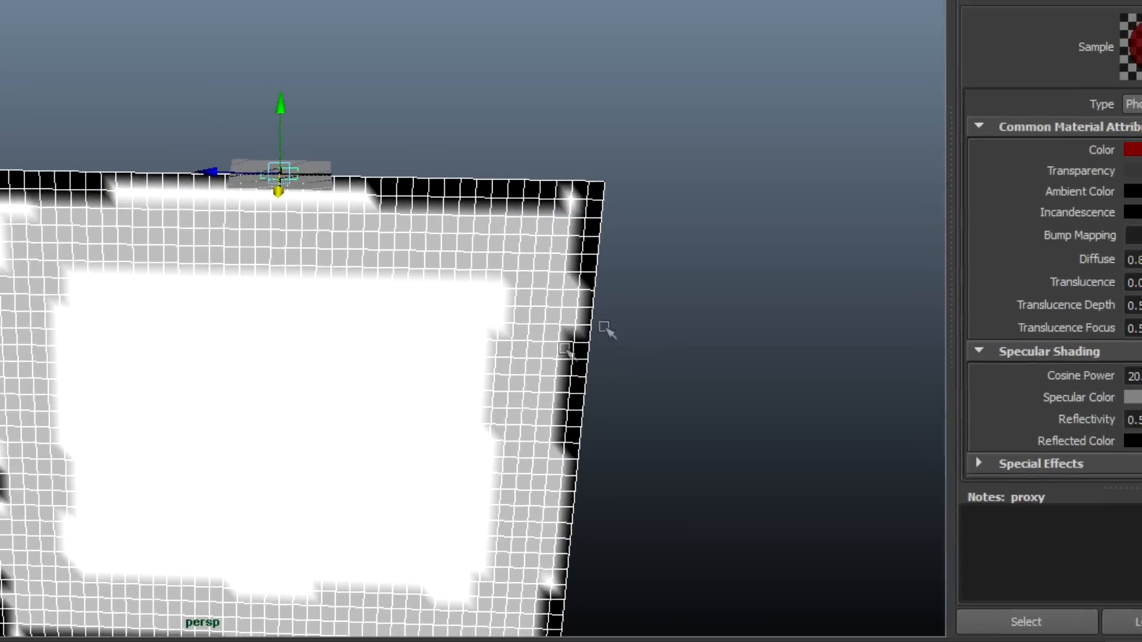
pyautogui.hotkey('ctrl', 'z')
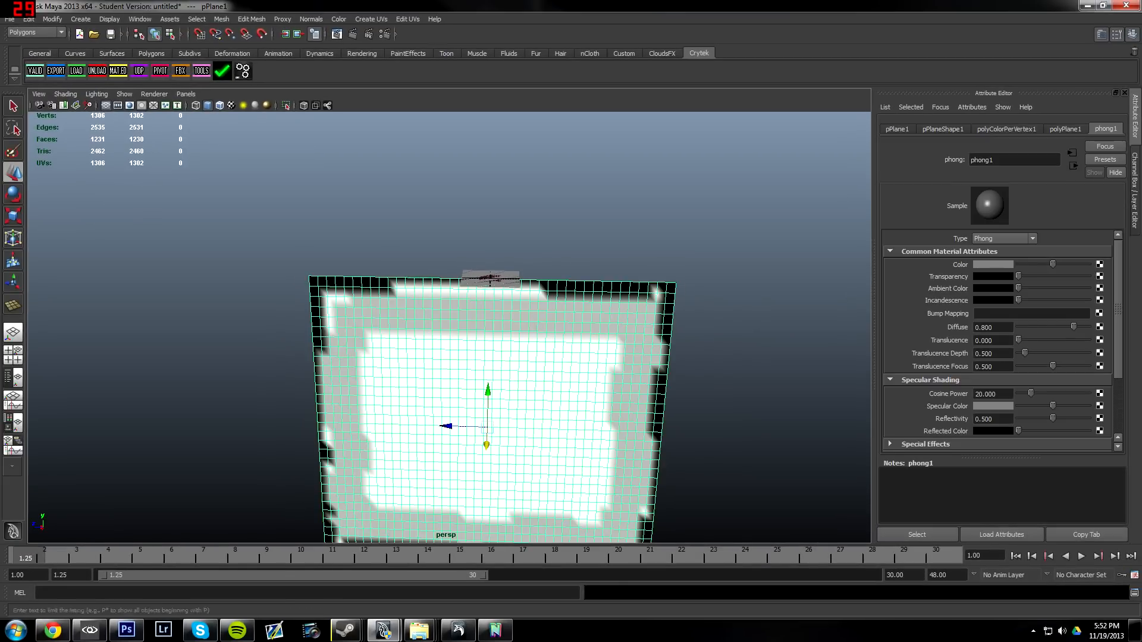
pyautogui.moveTo(1141, 63); pyautogui.dragTo(764, 60)
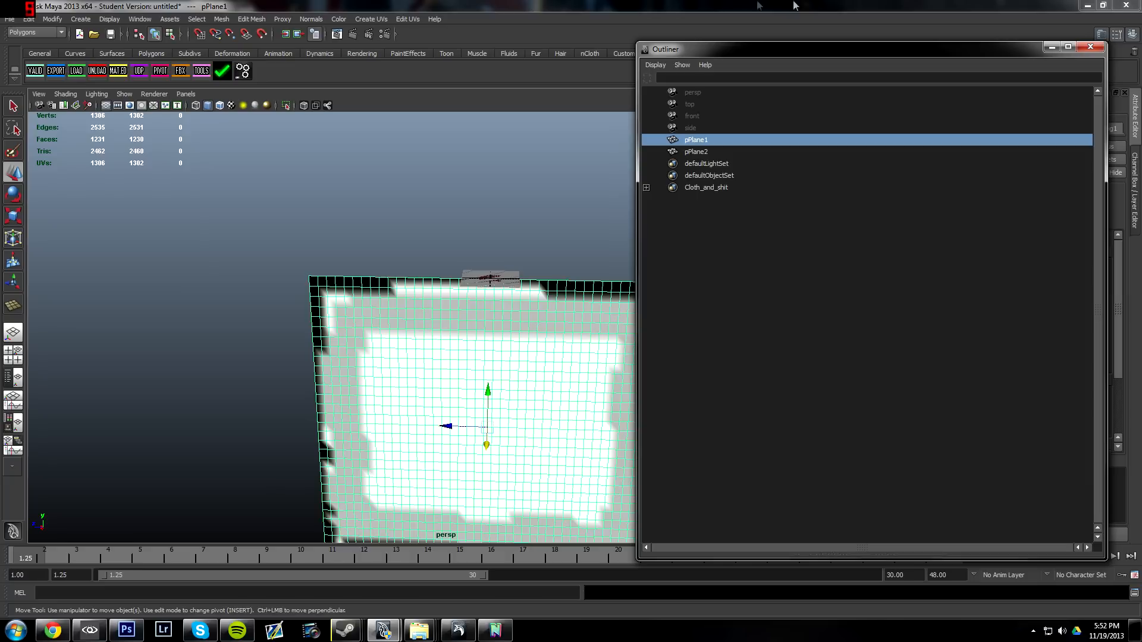
pyautogui.click(186, 94)
pyautogui.moveTo(197, 109)
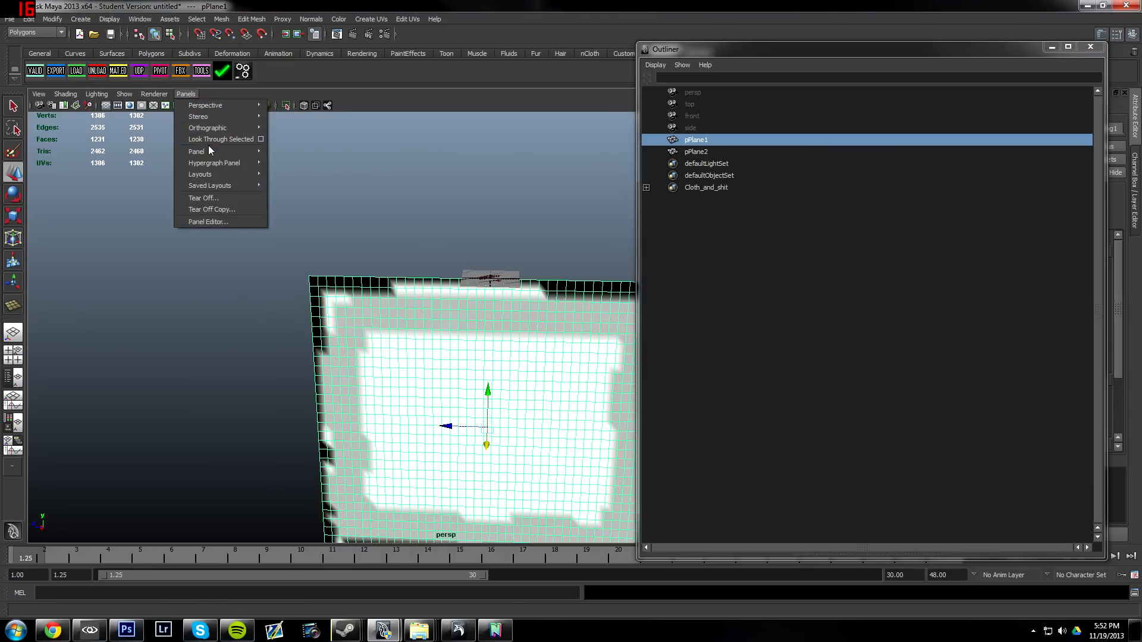
pyautogui.moveTo(210, 152)
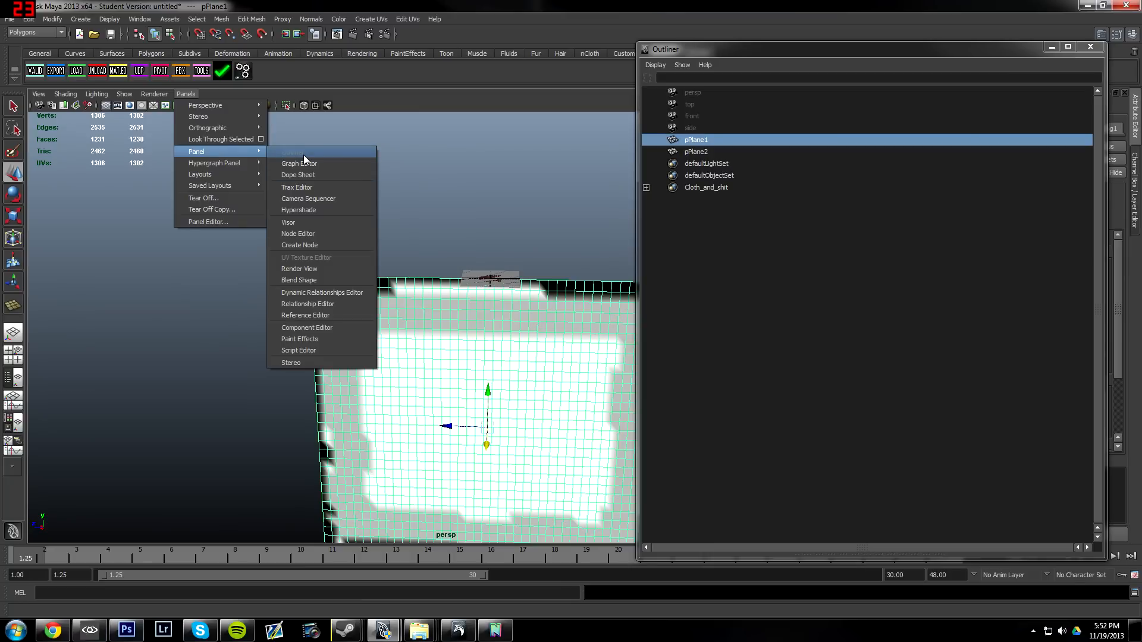
# Group pPlane1 and pPlane2 in the Outliner and name the group cryexportnode_Cloth
pyautogui.click(856, 301)
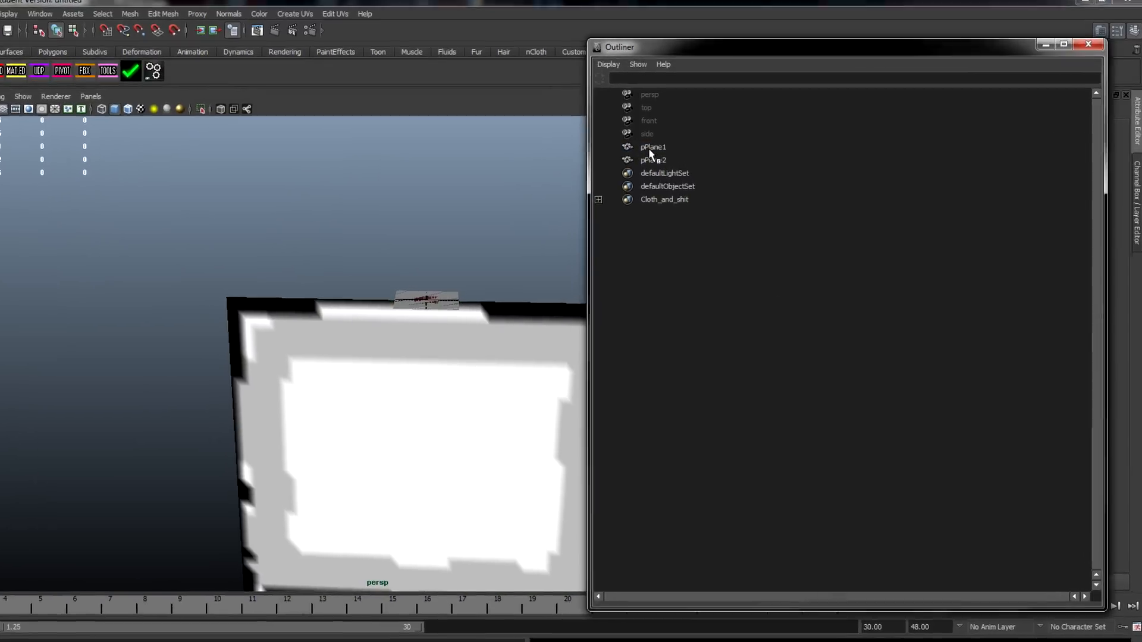
pyautogui.click(649, 150)
pyautogui.keyDown('shift'); pyautogui.click(646, 156); pyautogui.keyUp('shift')
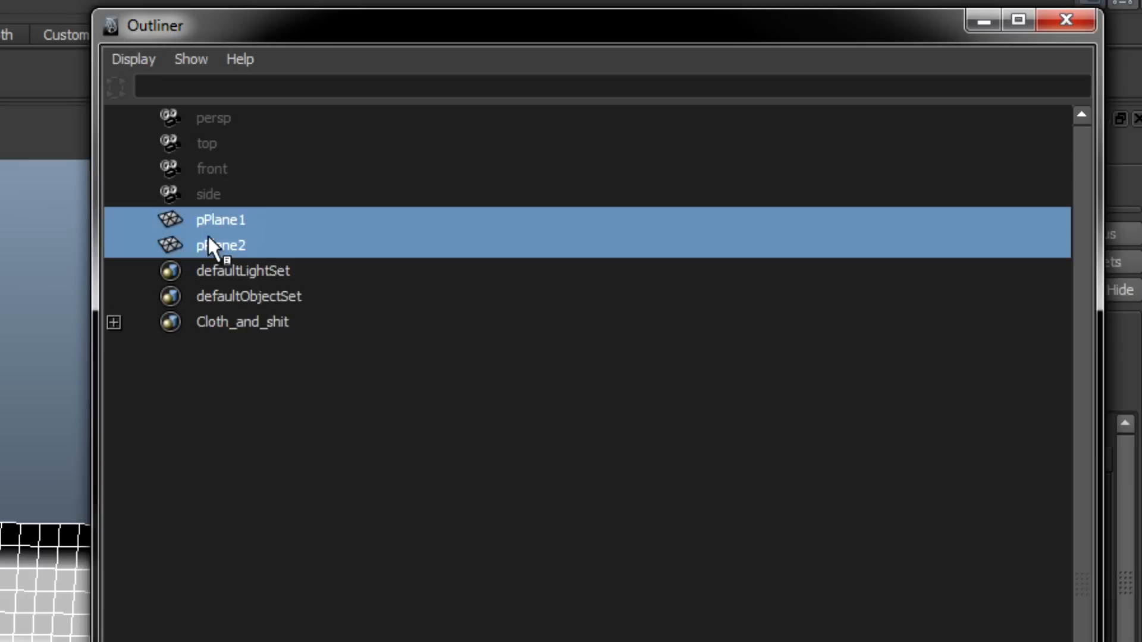
pyautogui.hotkey('ctrl', 'g')
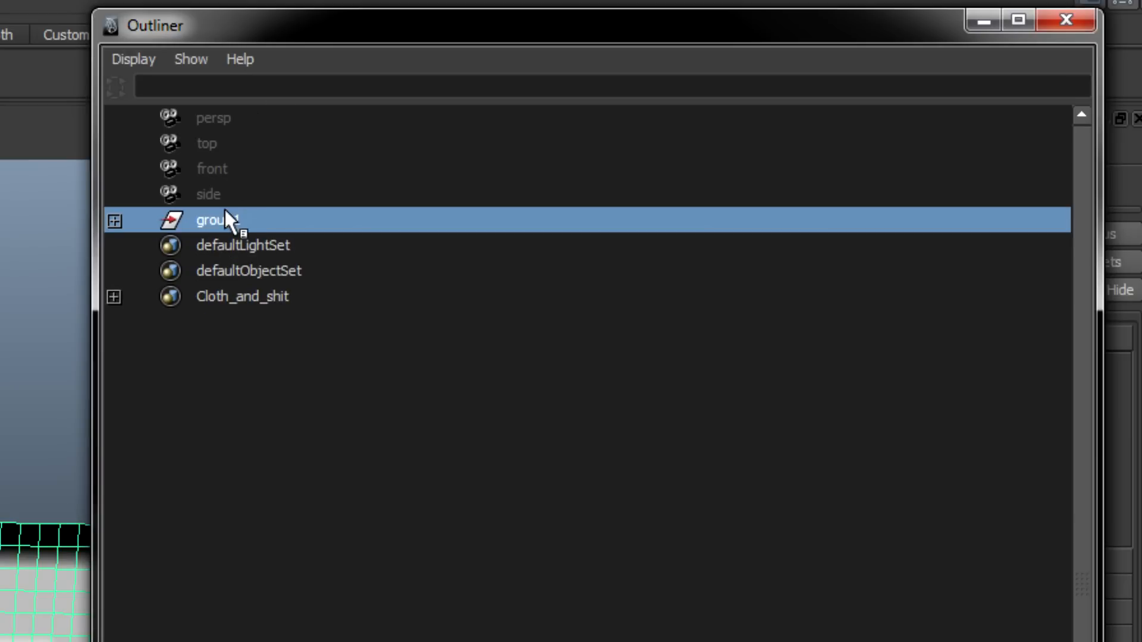
pyautogui.doubleClick(224, 215)
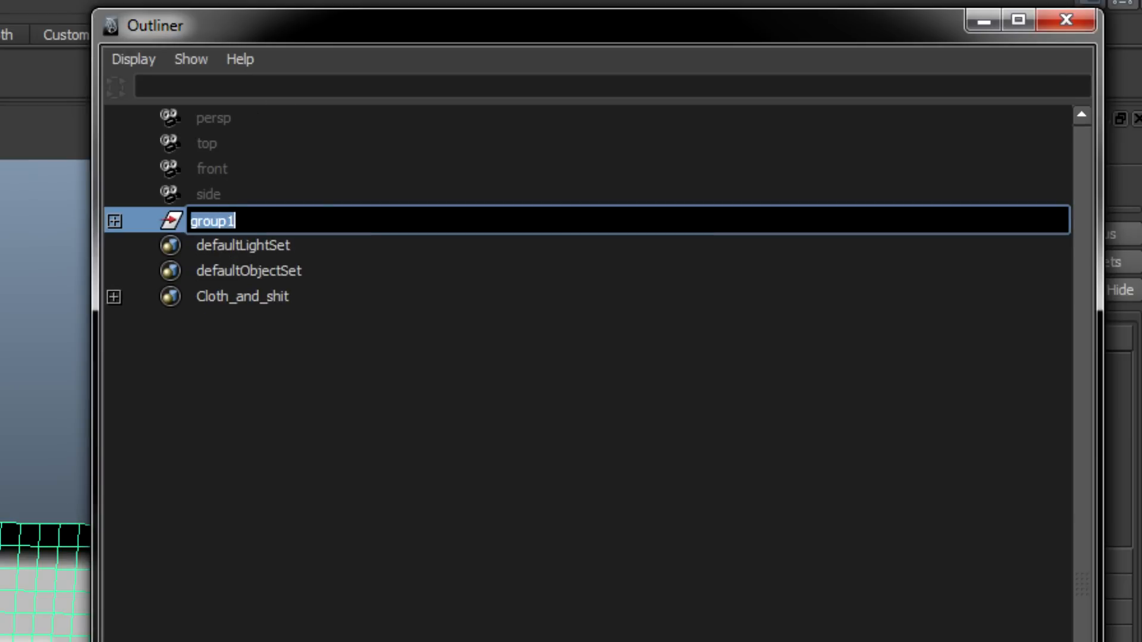
pyautogui.write('c')
pyautogui.press('BackSpace')
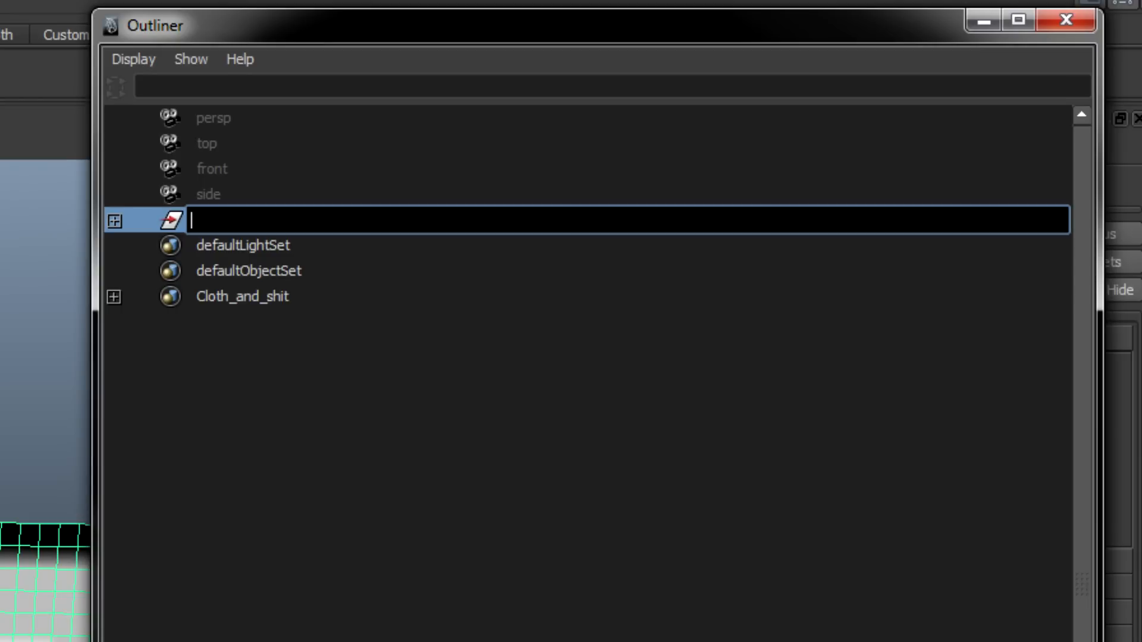
pyautogui.write('cryexportnode_')
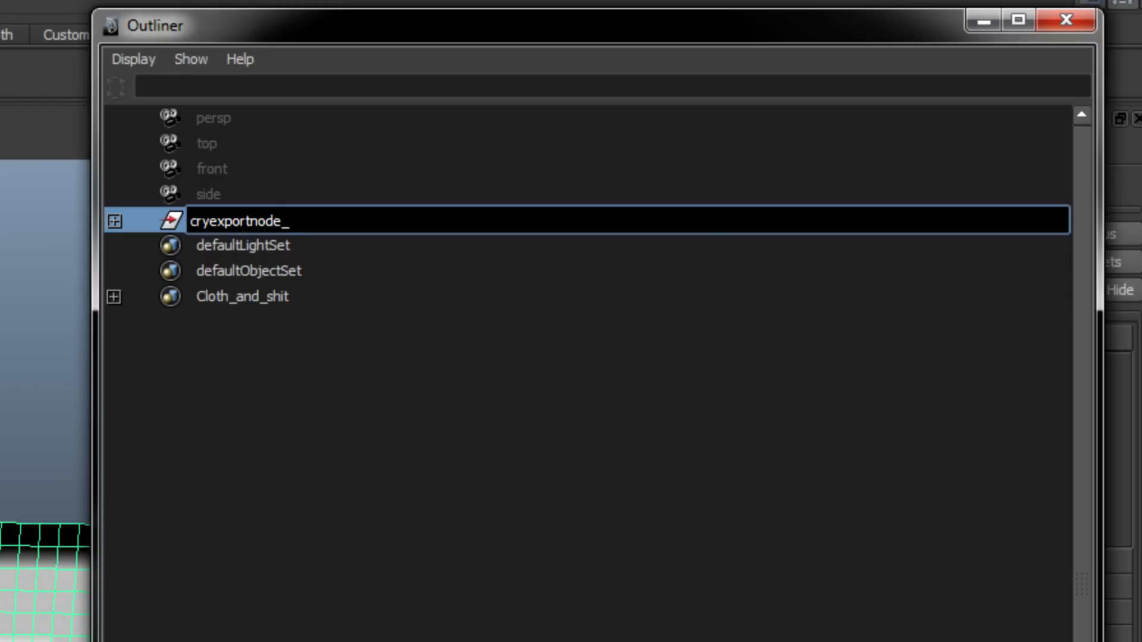
pyautogui.write('Cloth')
pyautogui.press('Return')
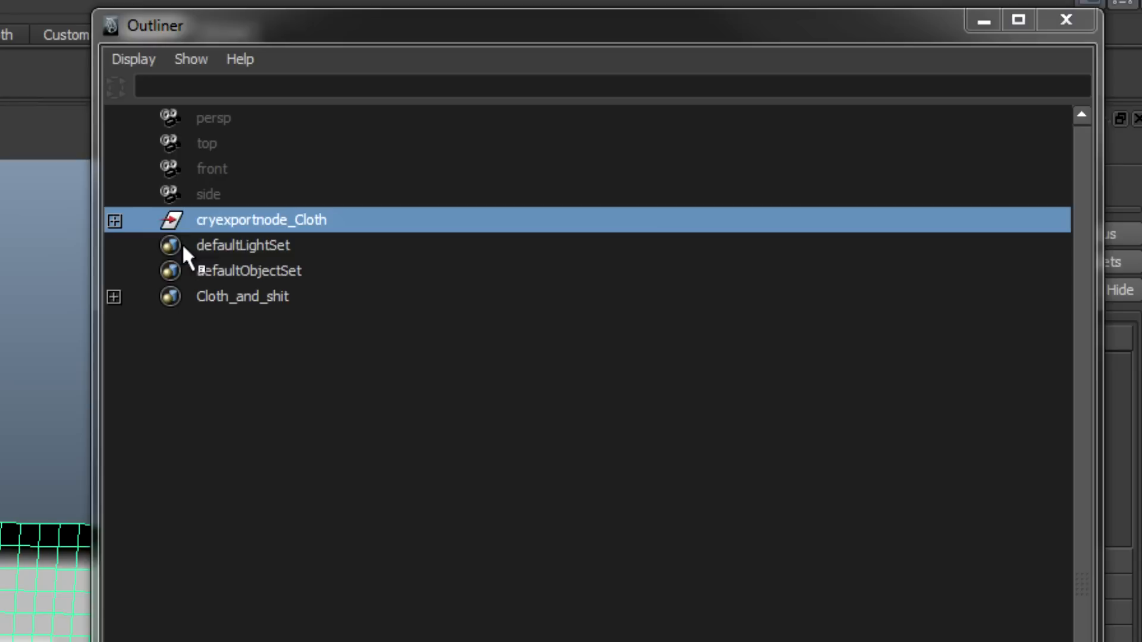
# Expand cryexportnode_Cloth, group the two planes inside it, and name the subgroup root_Group
pyautogui.click(115, 221)
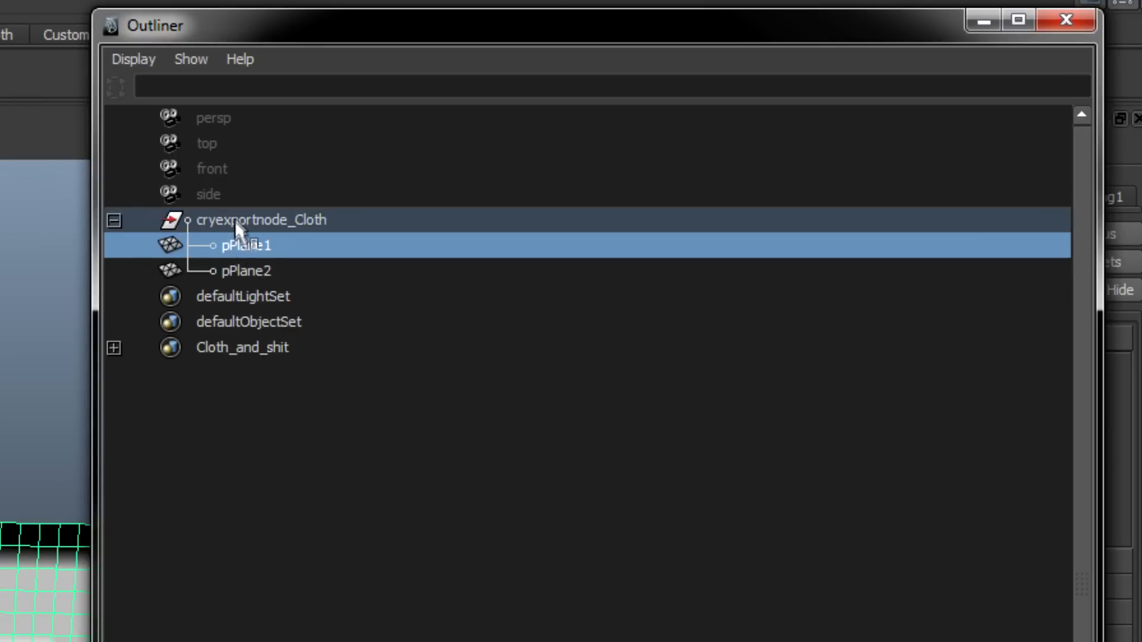
pyautogui.click(246, 245)
pyautogui.click(258, 219)
pyautogui.moveTo(257, 245); pyautogui.dragTo(260, 269)
pyautogui.moveTo(258, 272); pyautogui.dragTo(248, 250, button='middle')
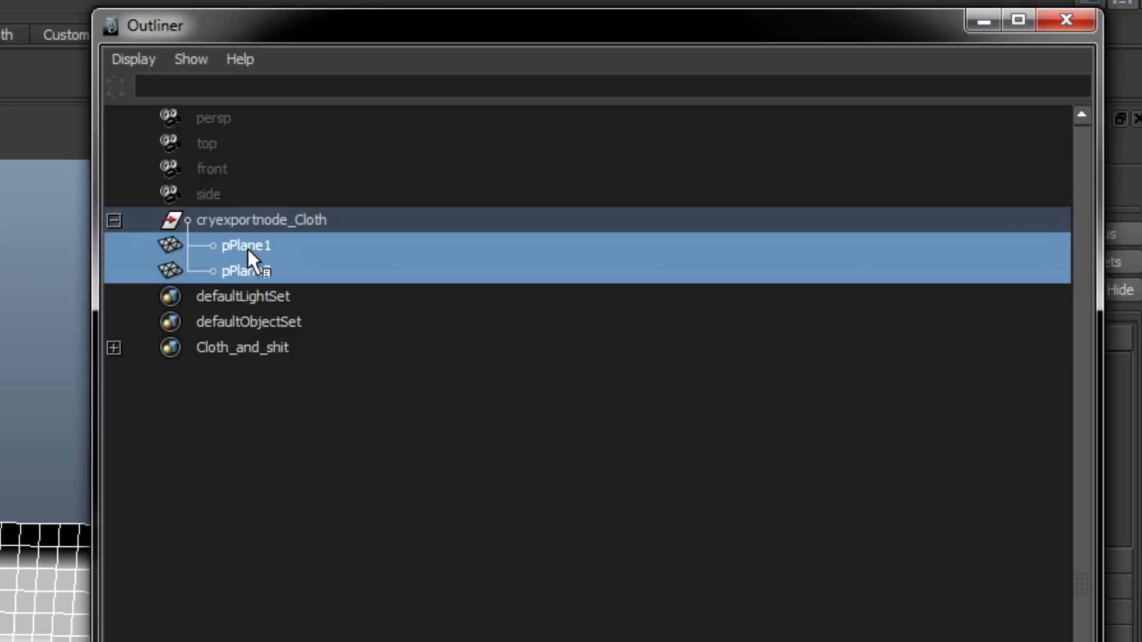
pyautogui.hotkey('ctrl', 'g')
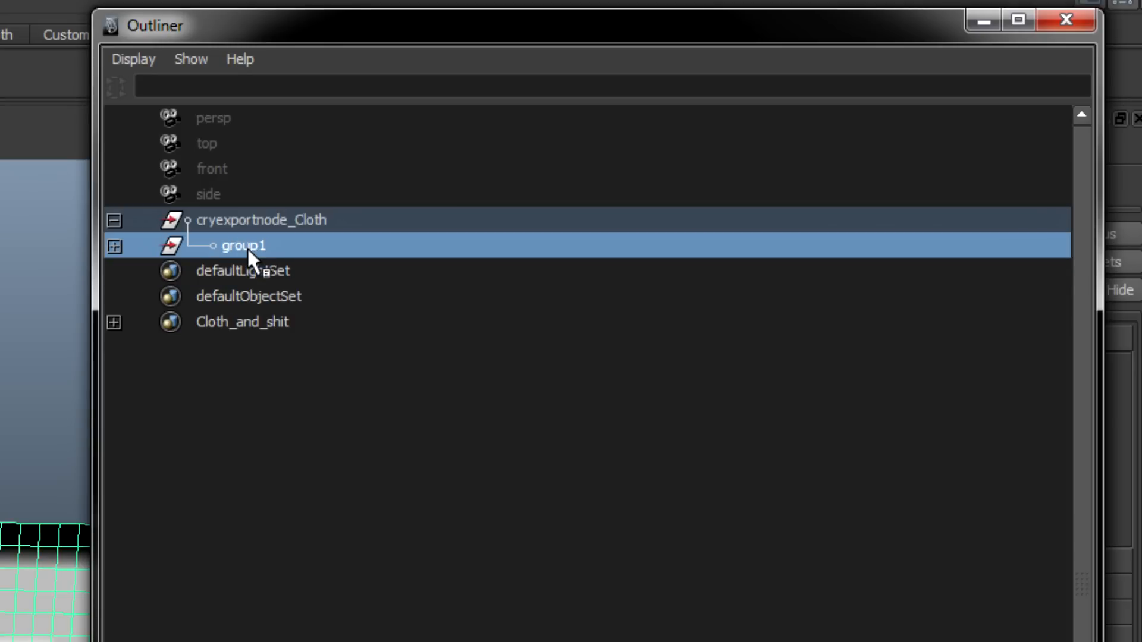
pyautogui.doubleClick(247, 248)
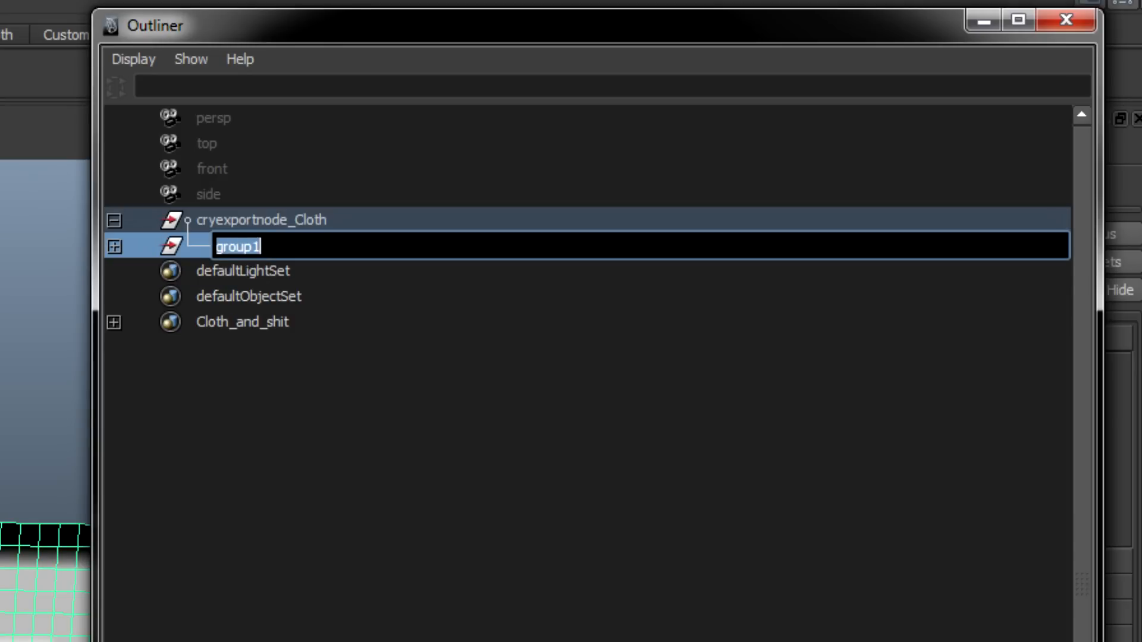
pyautogui.write('root')
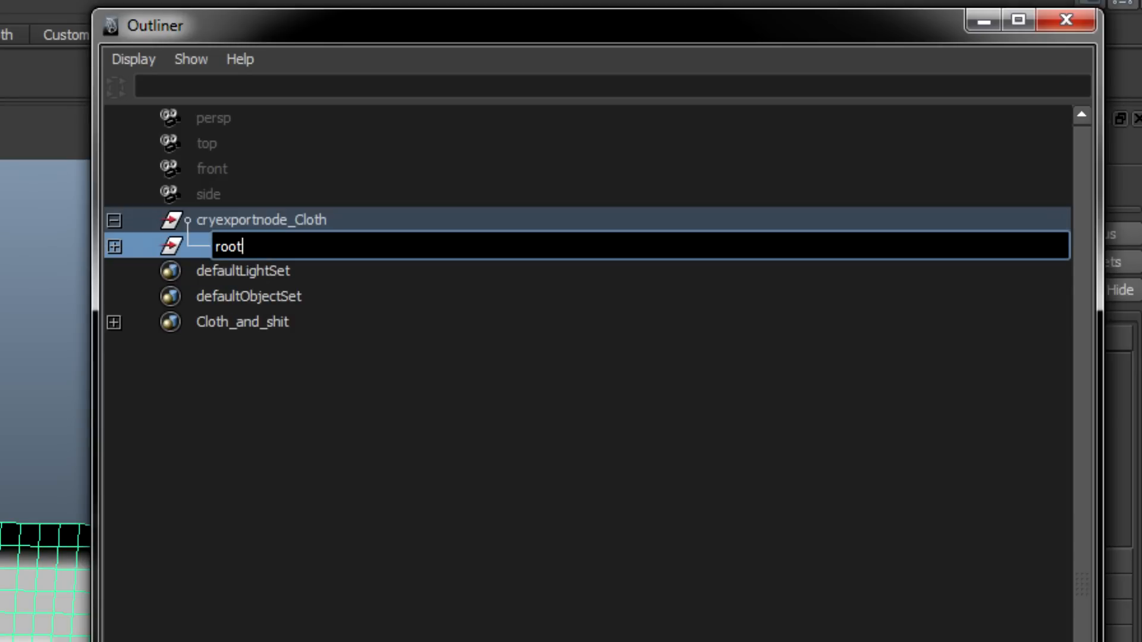
pyautogui.write('_Group')
pyautogui.press('Return')
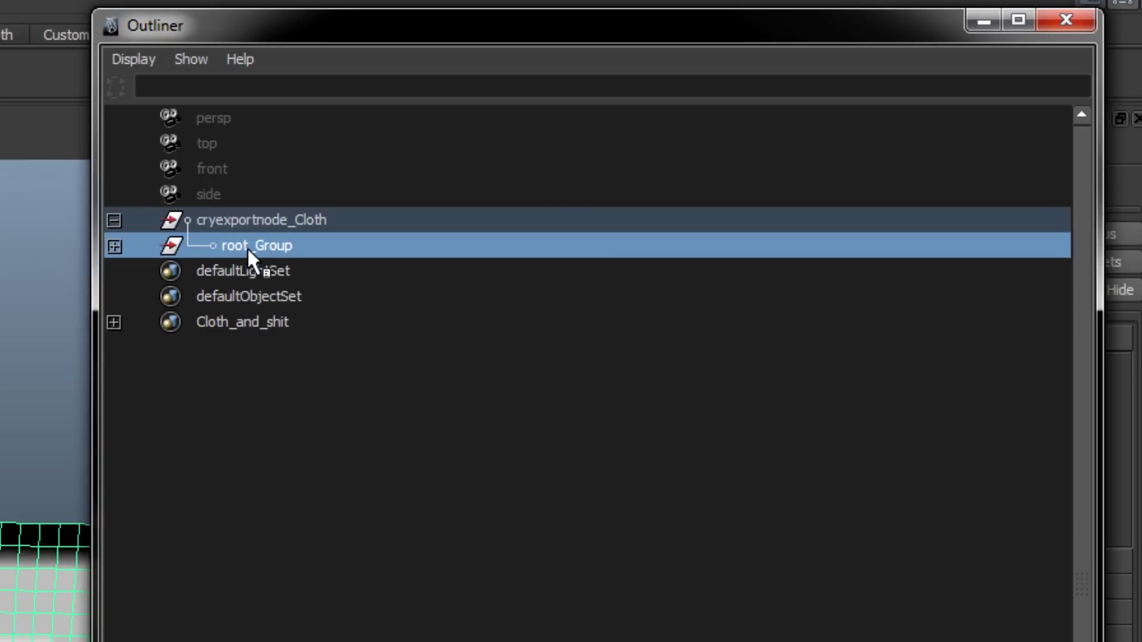
# Rename the subgroup to root_group with a lowercase g
pyautogui.doubleClick(247, 248)
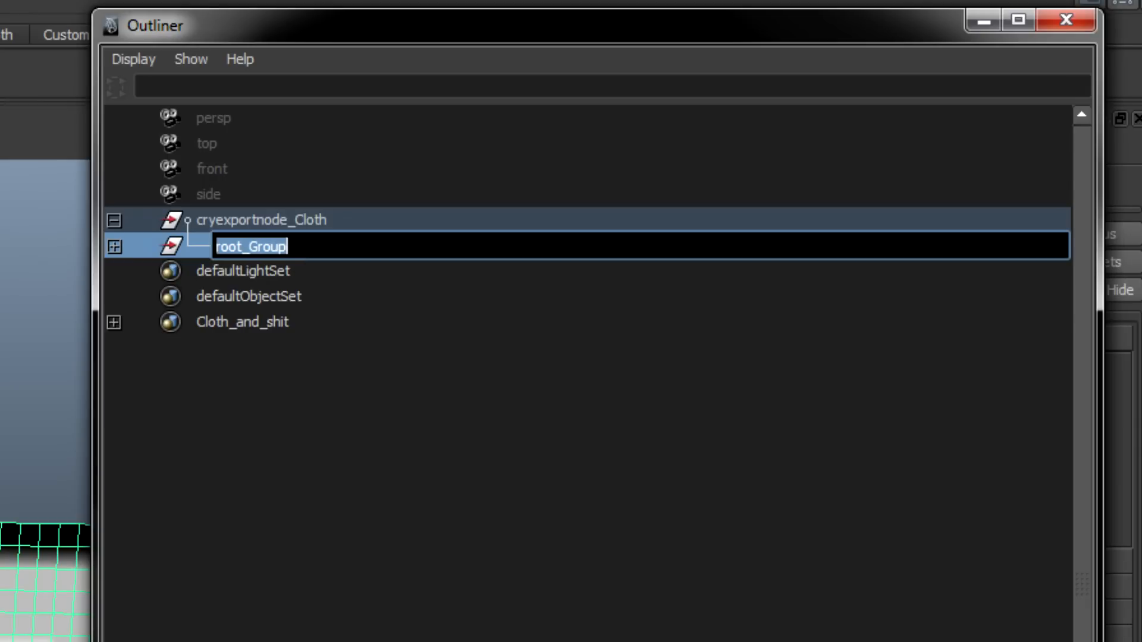
pyautogui.click(249, 247)
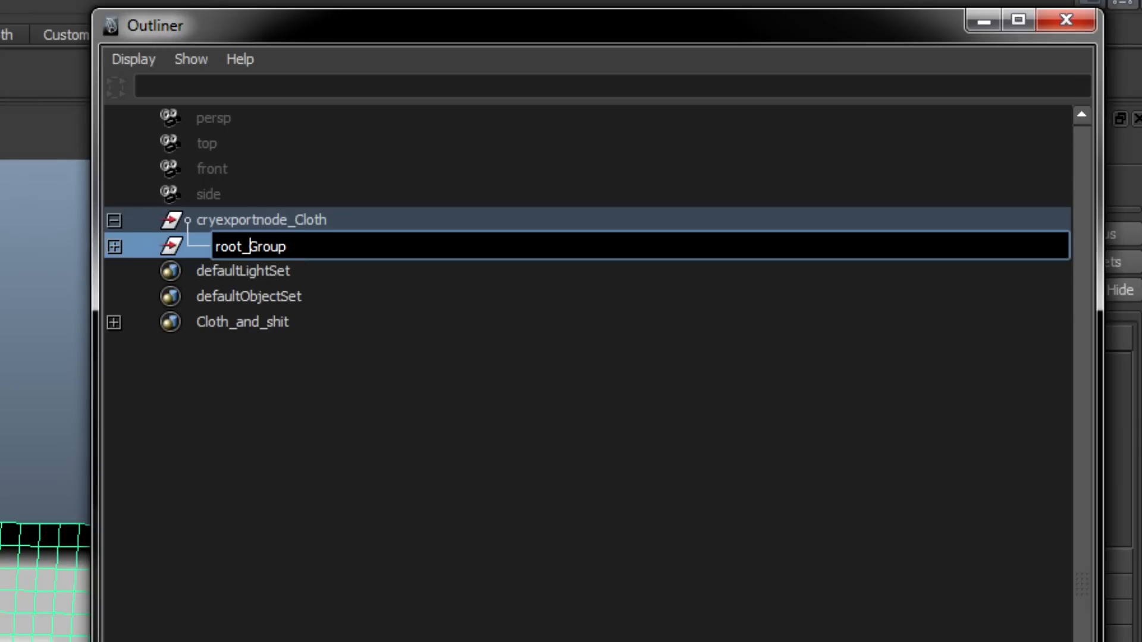
pyautogui.press('Delete')
pyautogui.write('g')
pyautogui.press('Return')
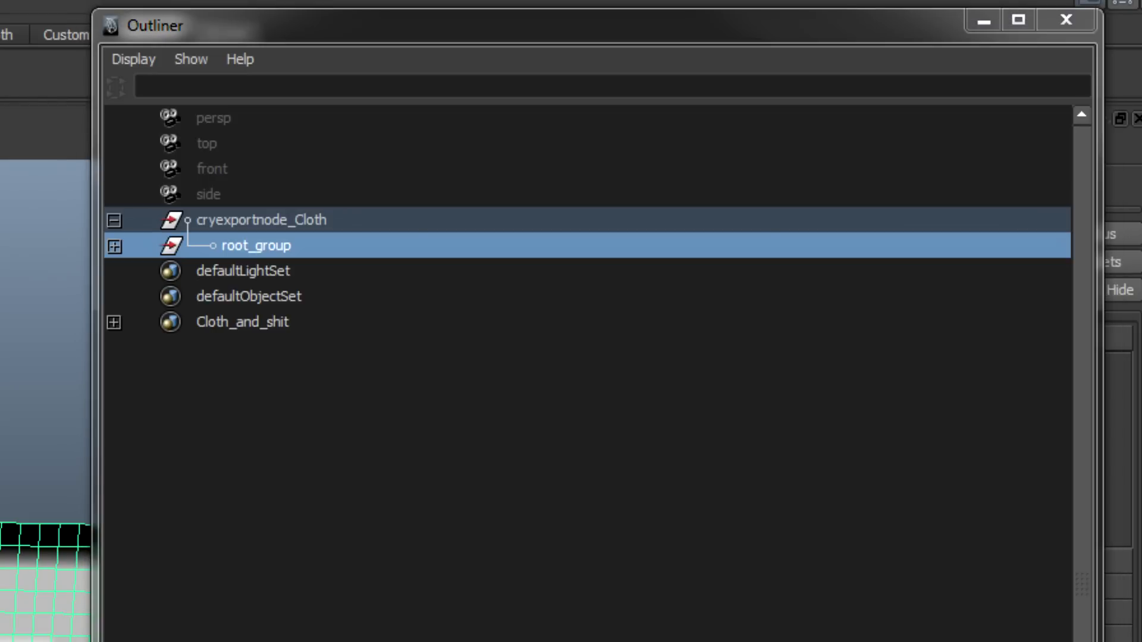
# Expand root_group and rename pPlane2 to root_groupShape
pyautogui.click(114, 246)
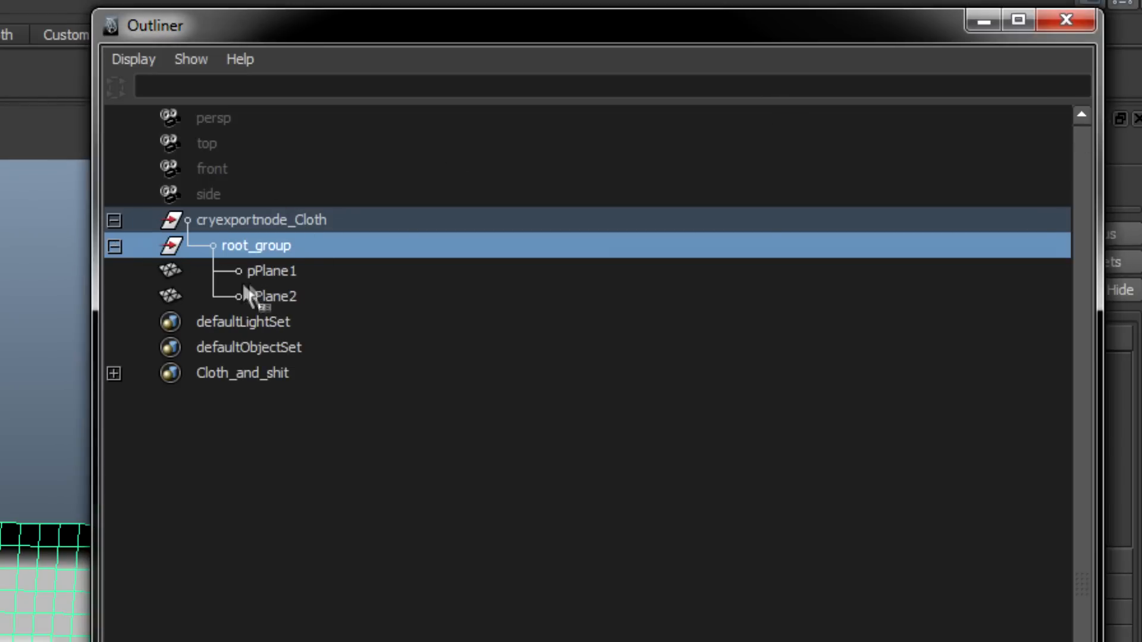
pyautogui.click(230, 280)
pyautogui.click(250, 295)
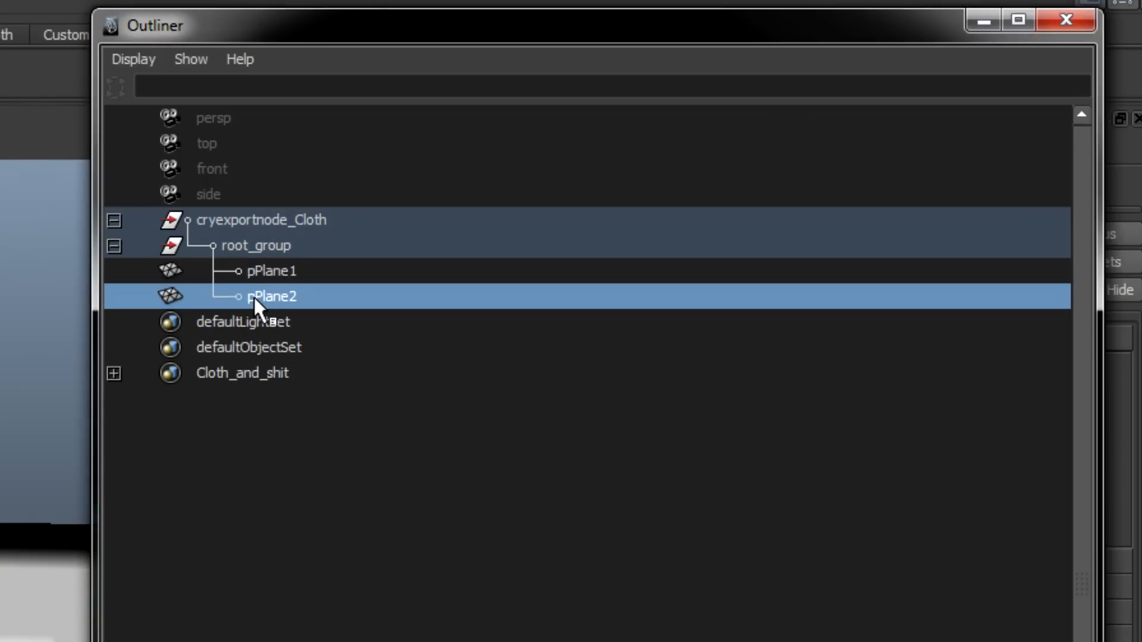
pyautogui.doubleClick(254, 298)
pyautogui.write('root_groupShape')
pyautogui.press('Return')
# Parent pPlane1 under root_groupShape and expand the hierarchy to show it
pyautogui.click(273, 273)
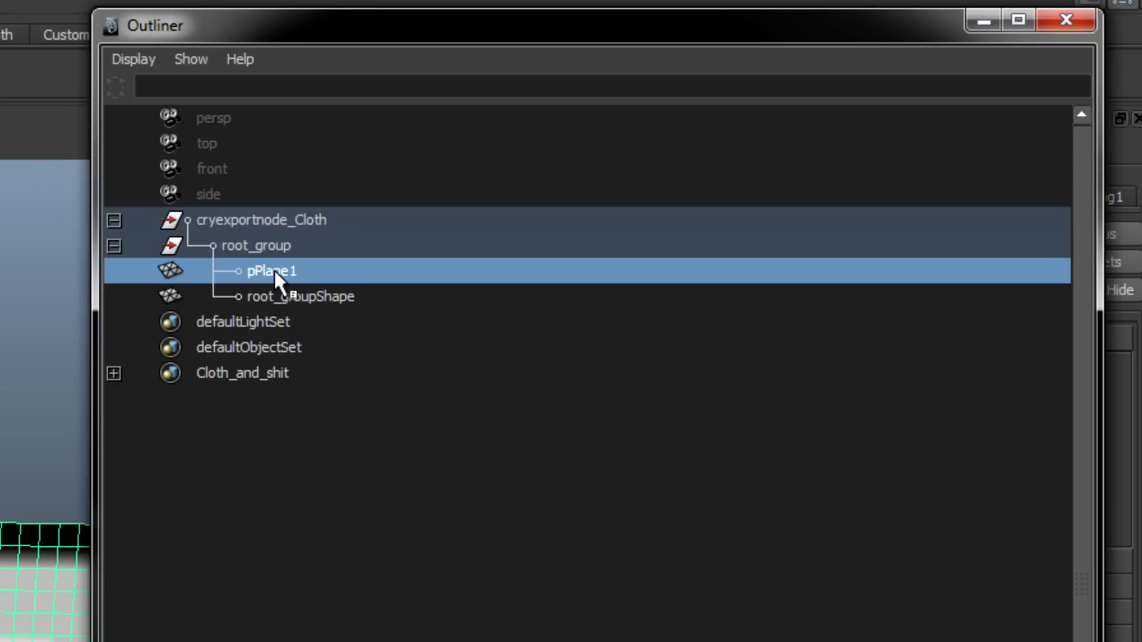
pyautogui.moveTo(274, 269); pyautogui.dragTo(277, 297)
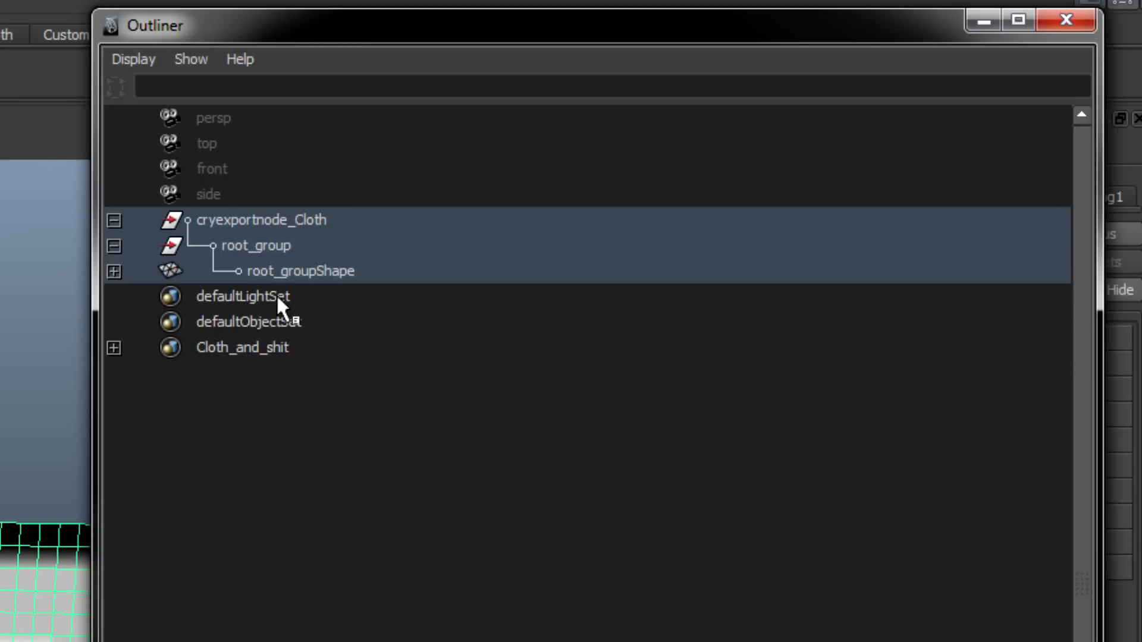
pyautogui.click(113, 271)
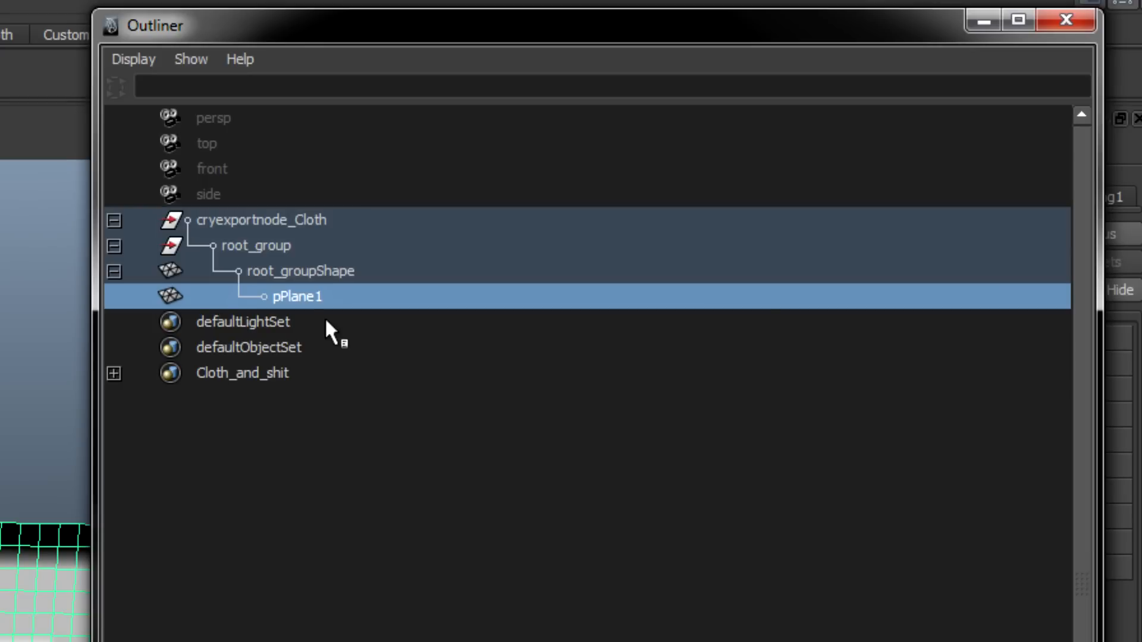
# Try moving root_groupShape upward to check its parenting, undo the move, and clear the selection
pyautogui.click(276, 272)
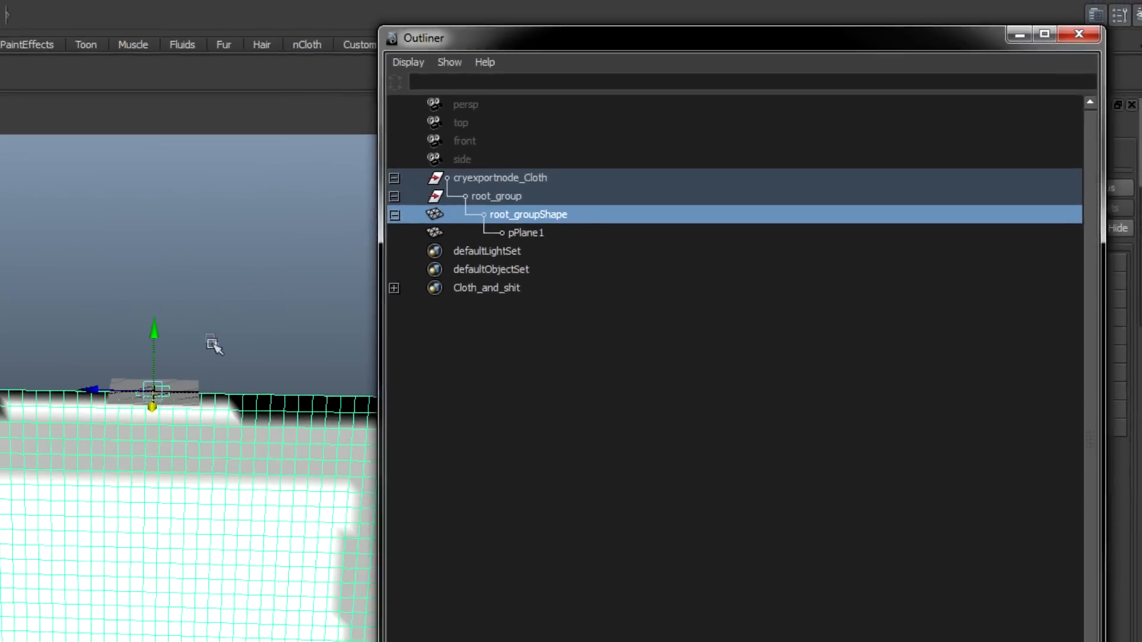
pyautogui.hotkey('ctrl', 'z')
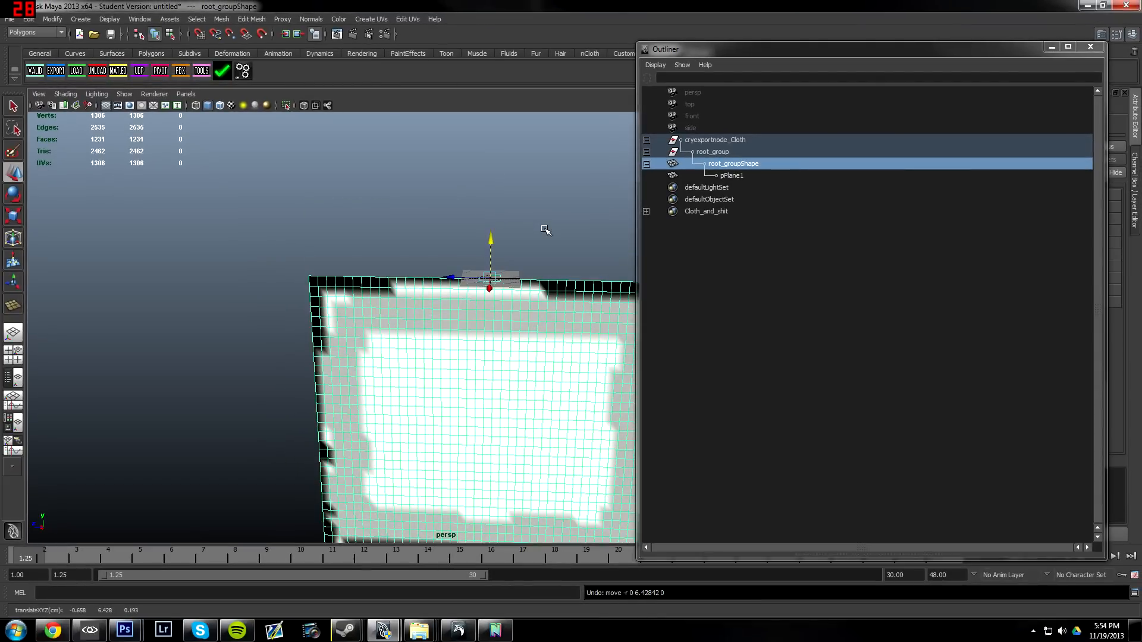
pyautogui.click(546, 229)
pyautogui.scroll(3, 546, 229)
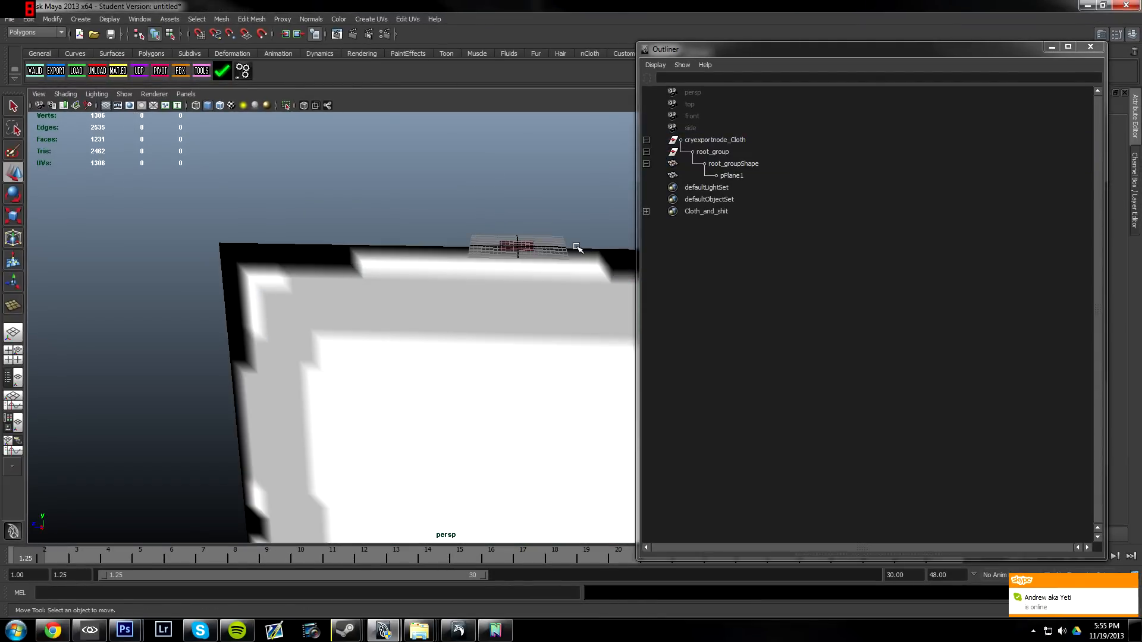
pyautogui.keyDown('alt'); pyautogui.moveTo(576, 247); pyautogui.dragTo(483, 221, button='middle'); pyautogui.keyUp('alt')
pyautogui.scroll(-5, 483, 221)
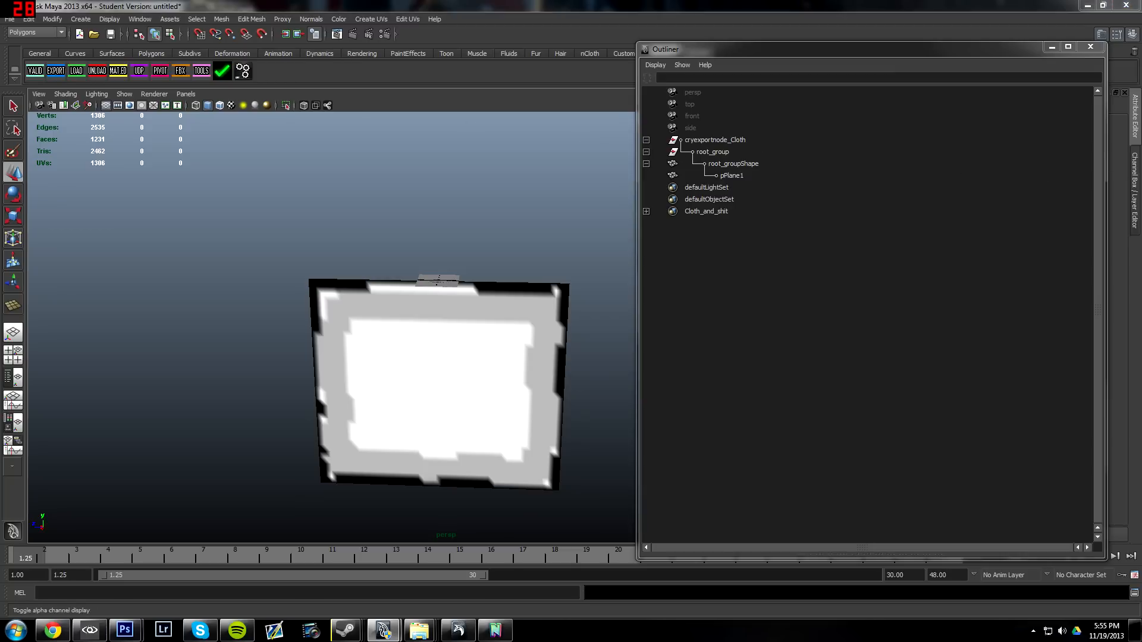
# Run the Crytek validation on the scene and close its report
pyautogui.click(35, 70)
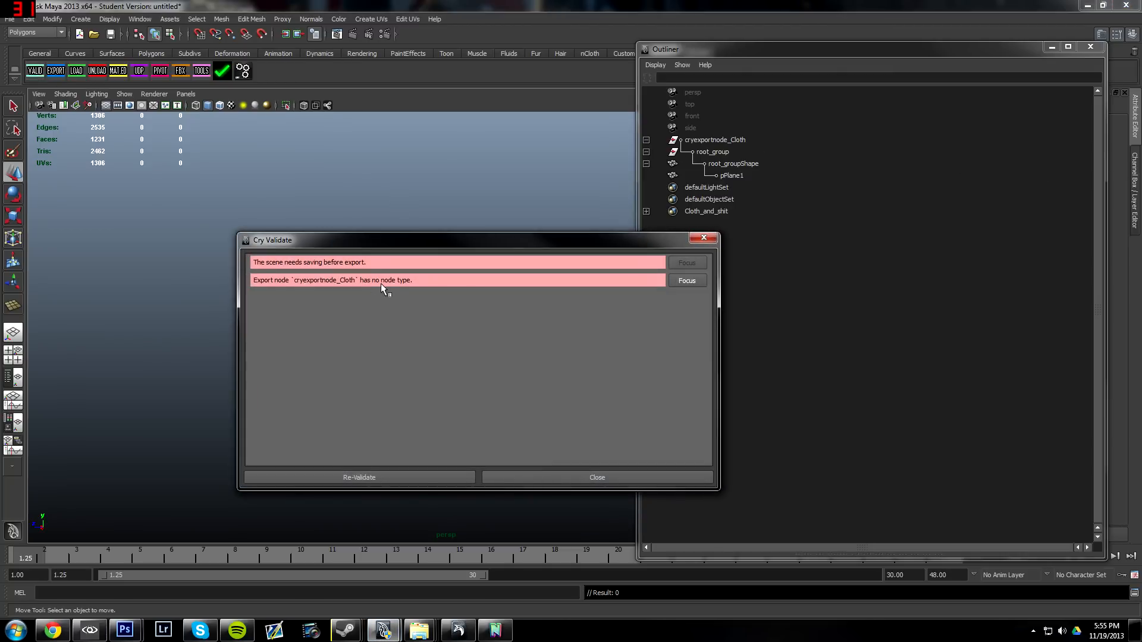
pyautogui.click(557, 473)
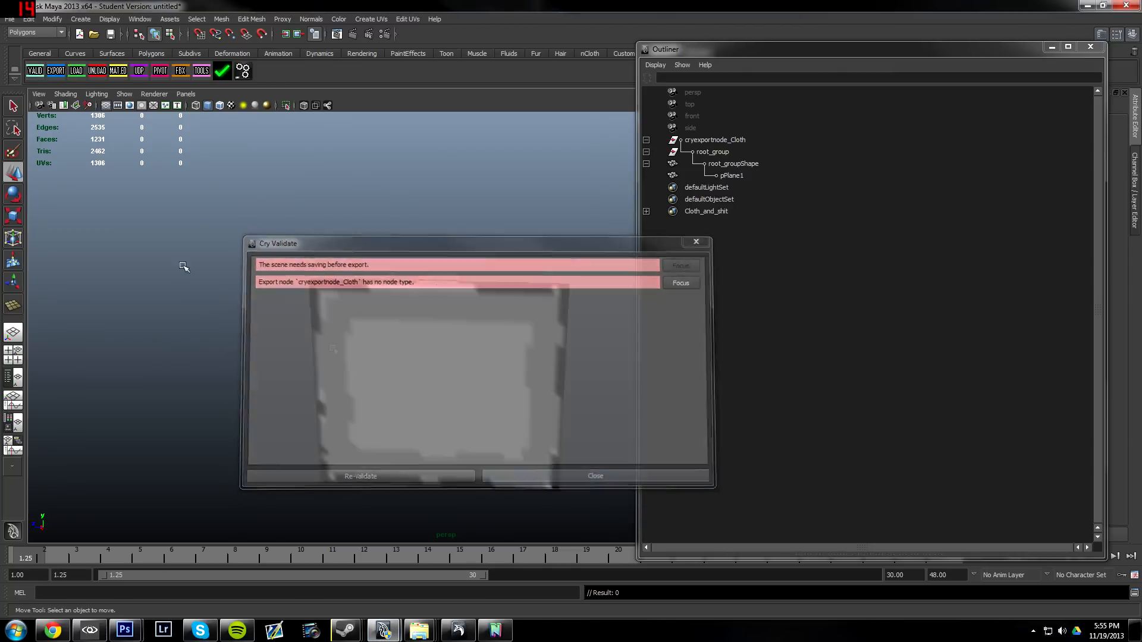
# Save the scene as cloththing in Maya Binary format in the CYBERPUNK SUBWAY Scenes folder, accepting the student version notice
pyautogui.click(10, 19)
pyautogui.click(40, 71)
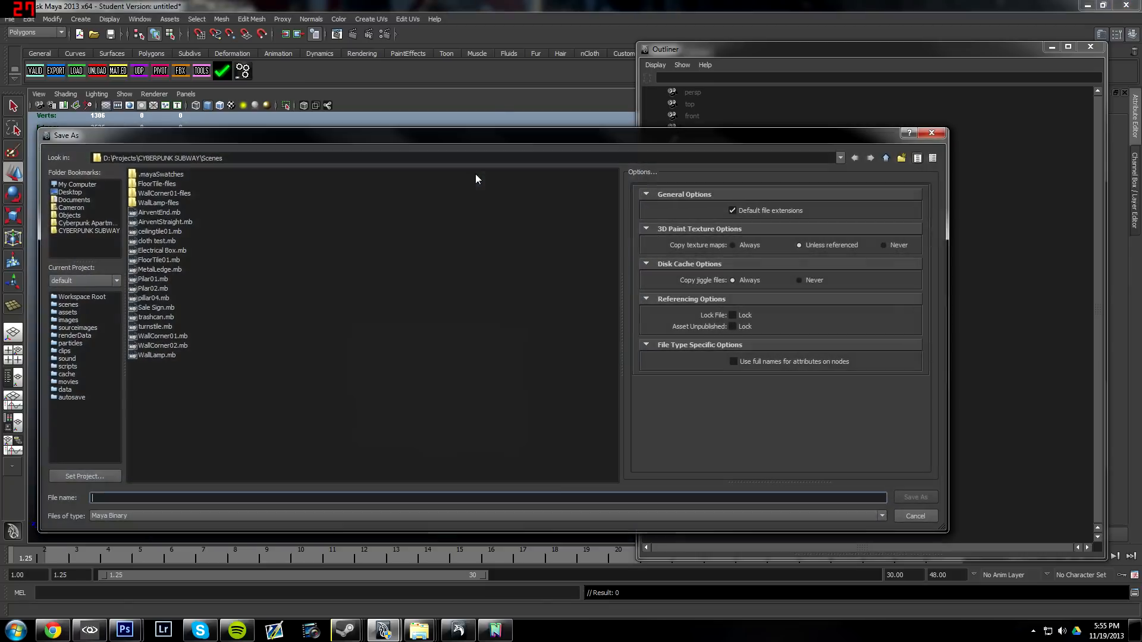
pyautogui.moveTo(395, 143); pyautogui.dragTo(550, 139)
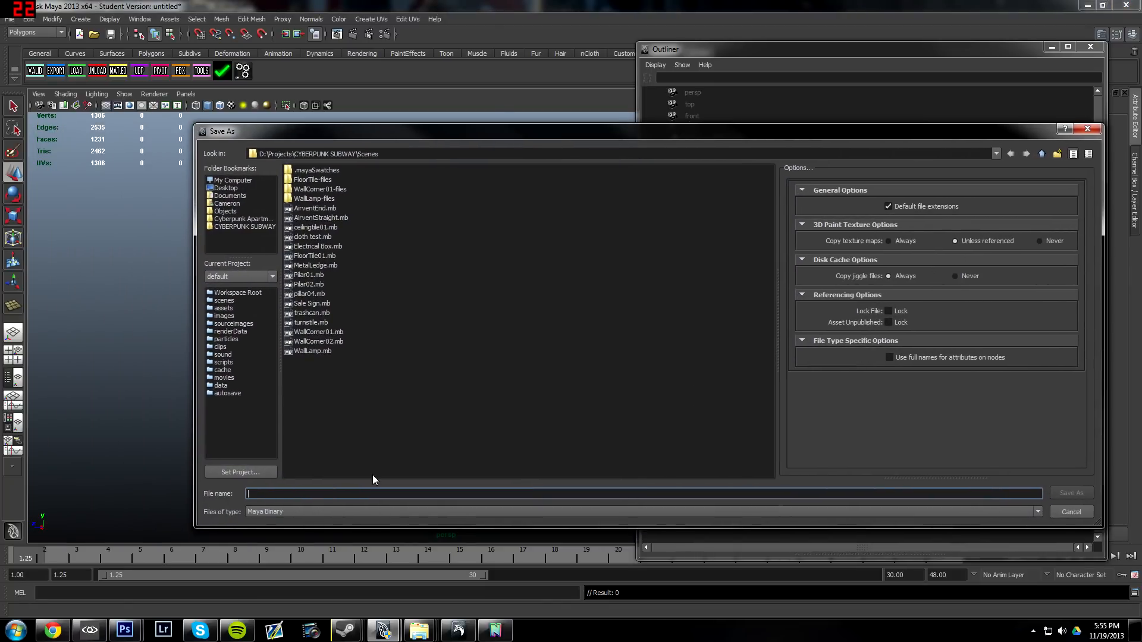
pyautogui.write('clio')
pyautogui.press('BackSpace')
pyautogui.press('BackSpace')
pyautogui.press('BackSpace')
pyautogui.write('oth')
pyautogui.write('test')
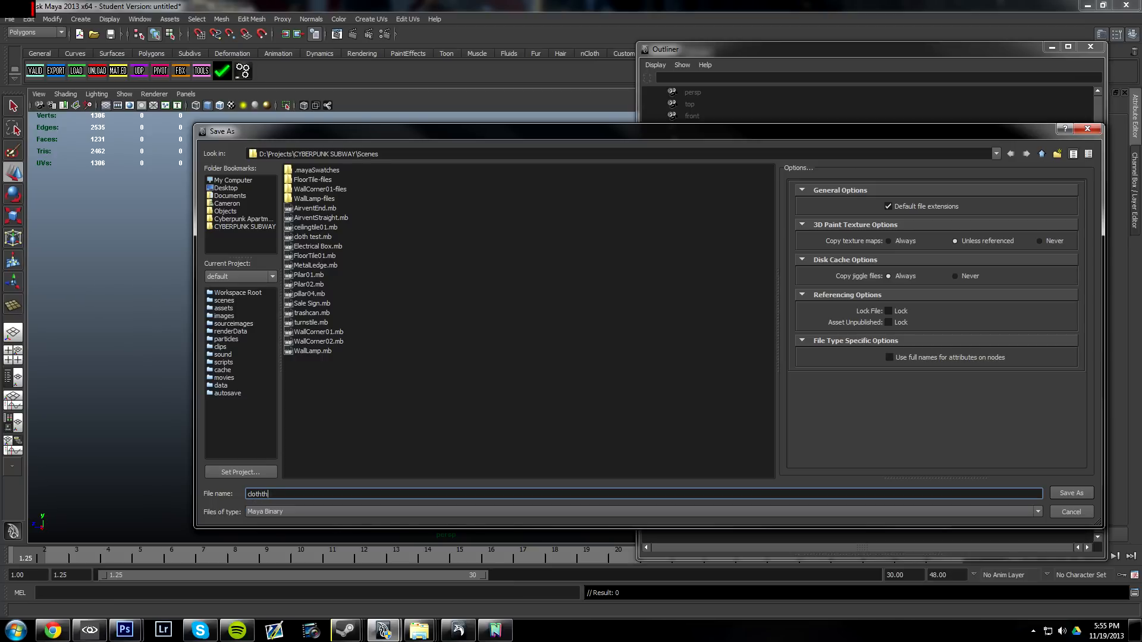
pyautogui.press('Return')
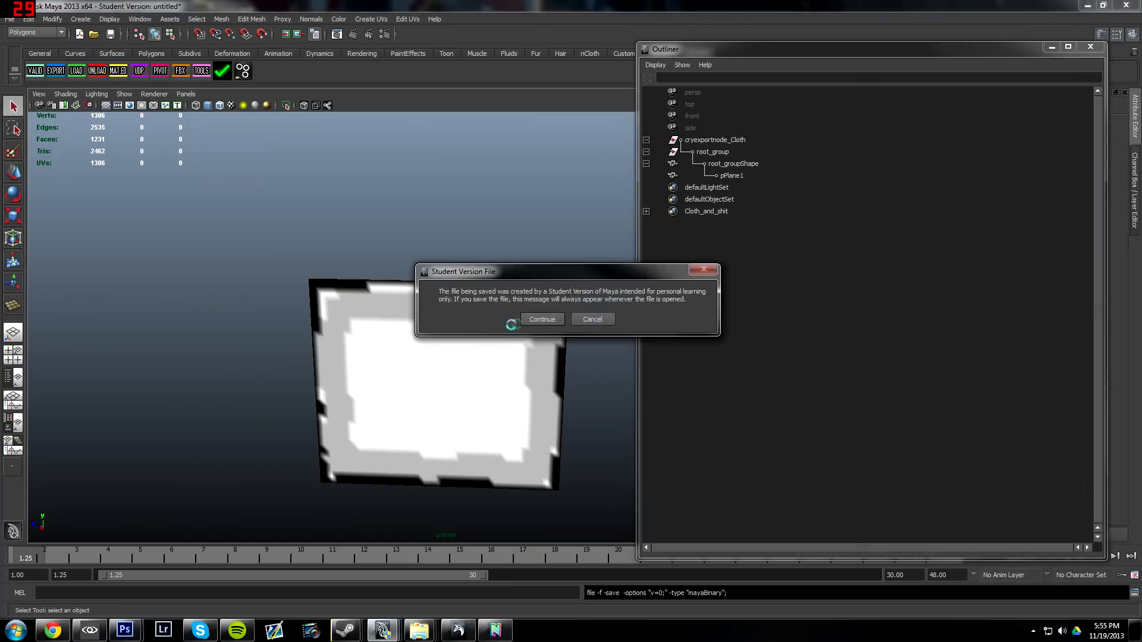
pyautogui.click(538, 320)
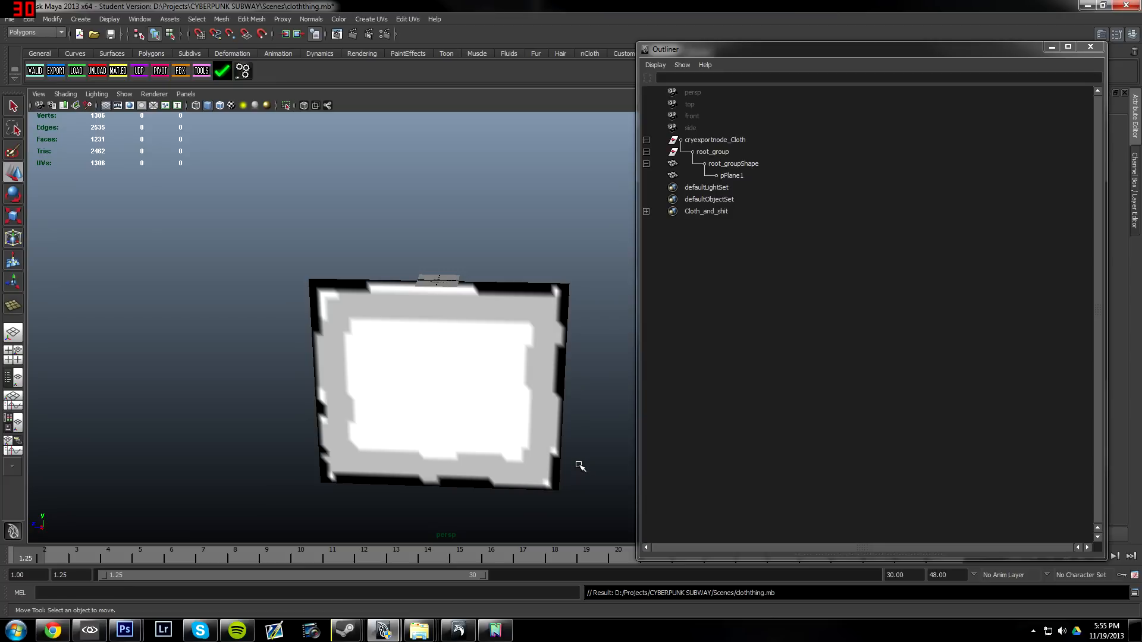
# Validate the saved scene again with the Crytek validator and close its report
pyautogui.click(35, 70)
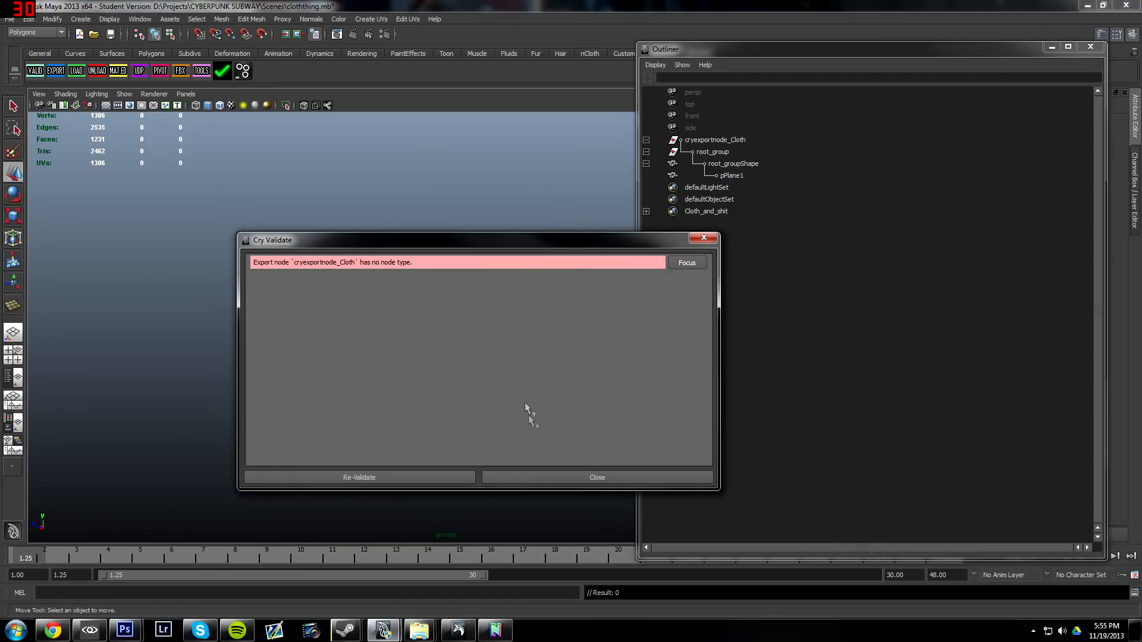
pyautogui.click(520, 474)
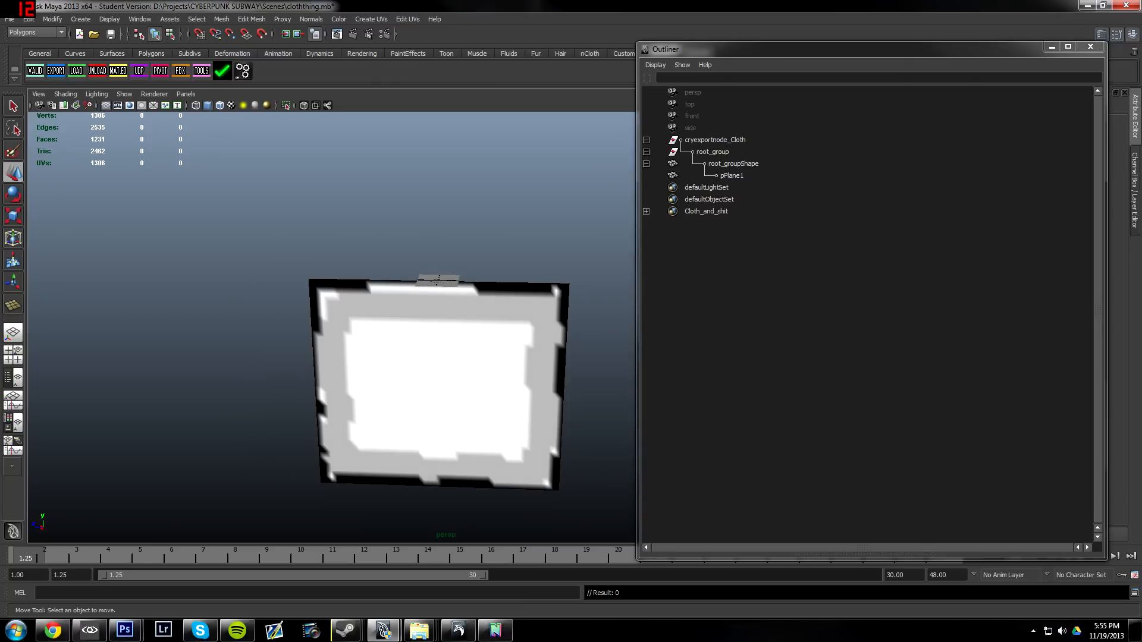
# Open the Crytek Export window and select cryexportnode_Cloth as the geometry to export
pyautogui.moveTo(1098, 127); pyautogui.dragTo(697, 72)
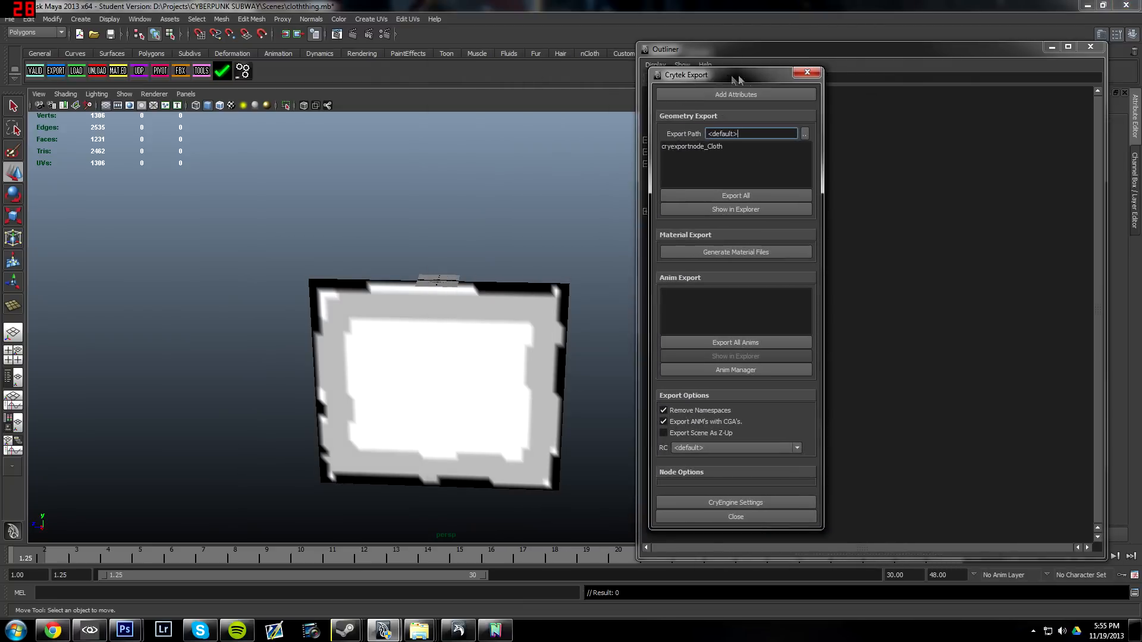
pyautogui.click(807, 74)
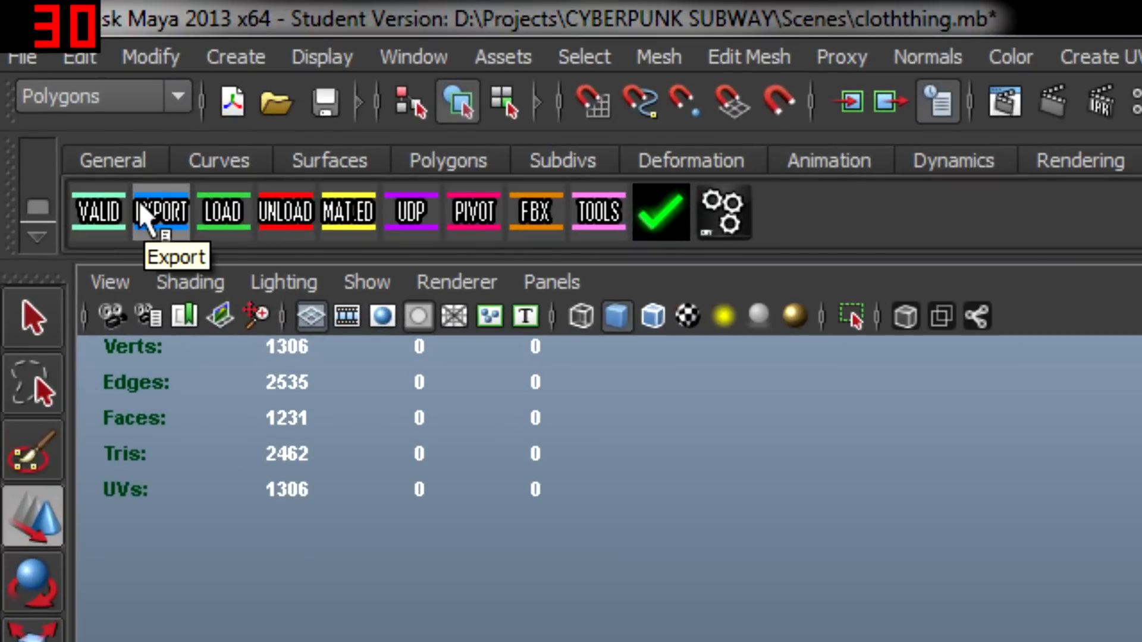
pyautogui.click(139, 203)
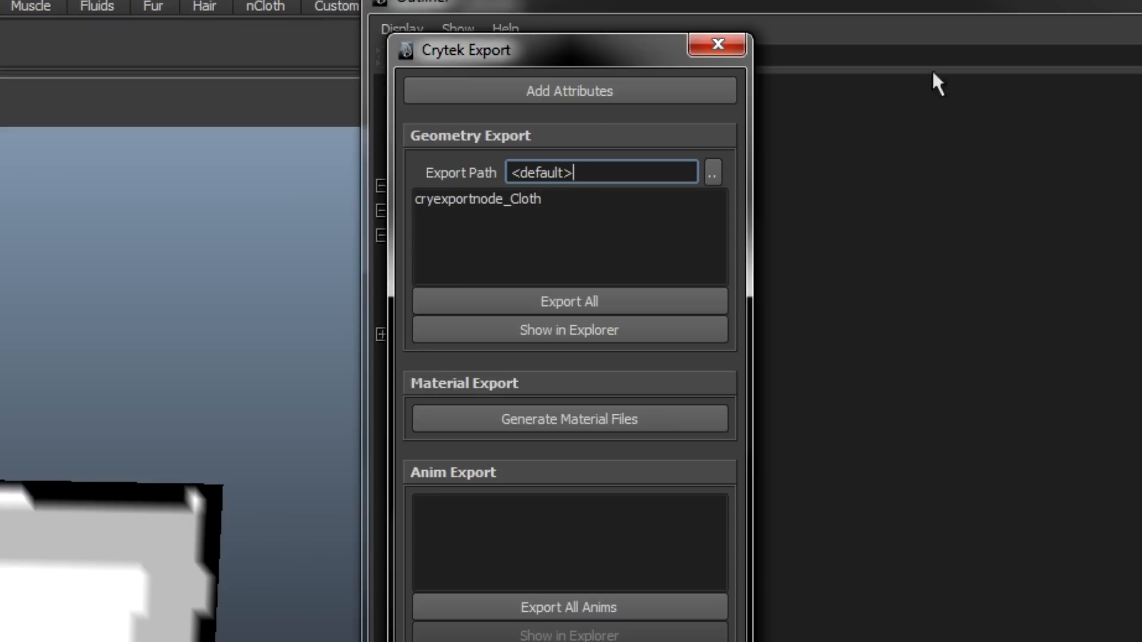
pyautogui.click(551, 199)
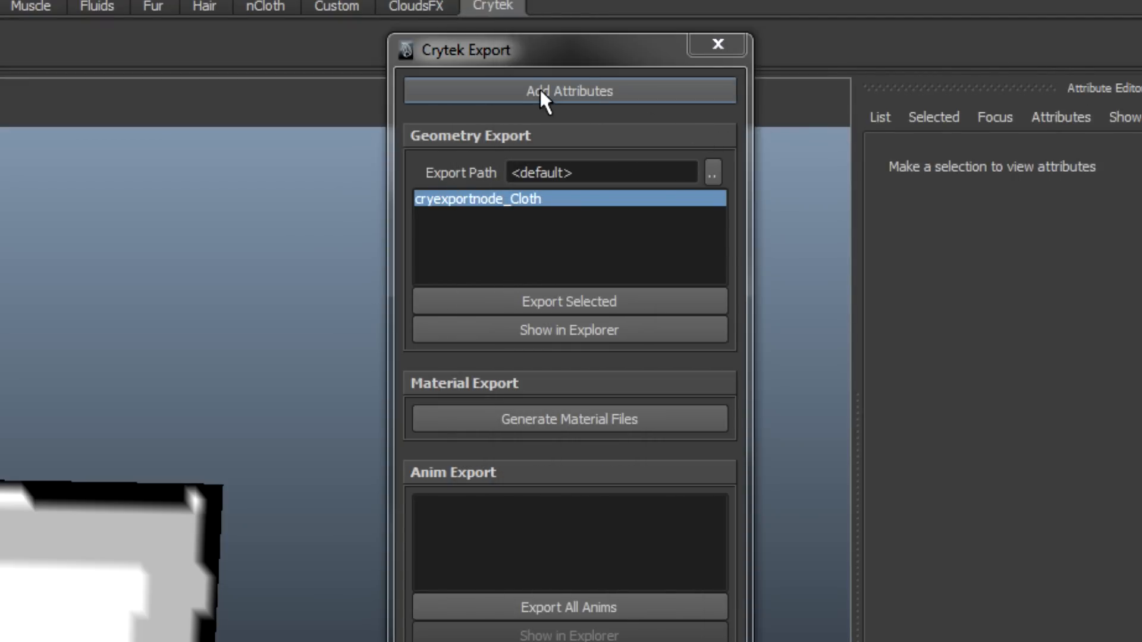
pyautogui.click(594, 265)
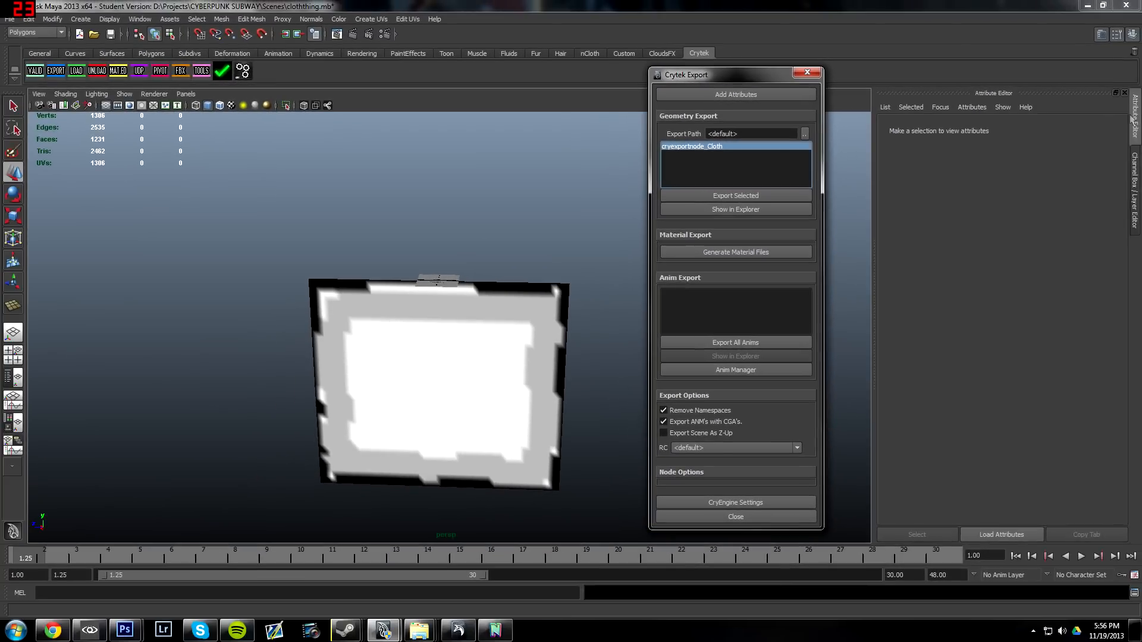
# Select the small proxy plane above the cloth and show the attributes of its proxy material
pyautogui.click(452, 288)
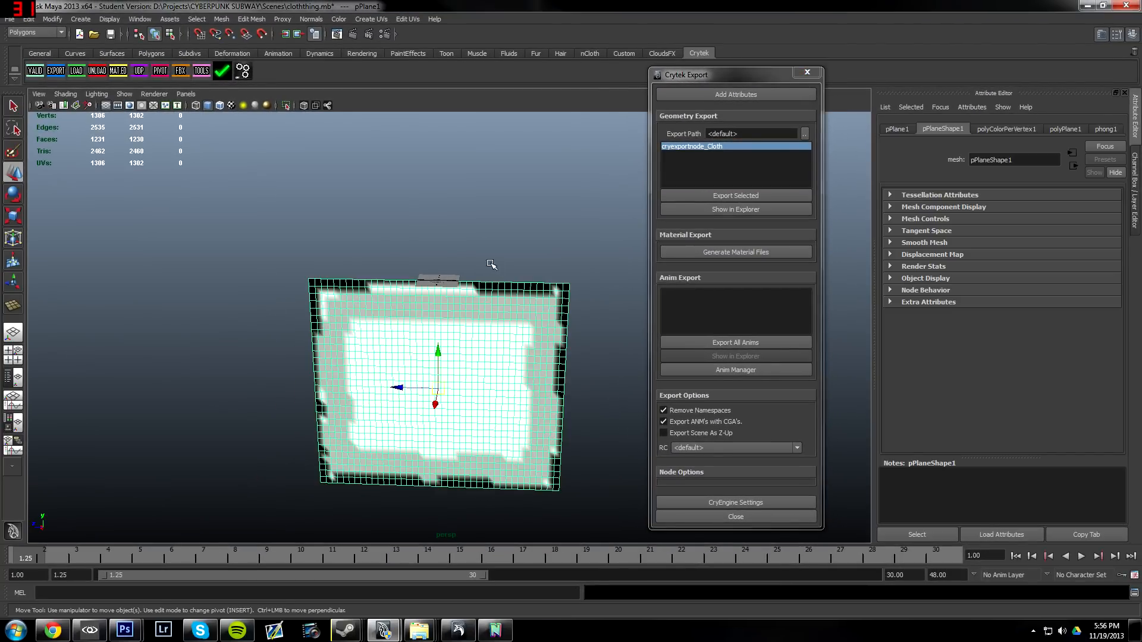
pyautogui.click(448, 283)
pyautogui.click(1084, 129)
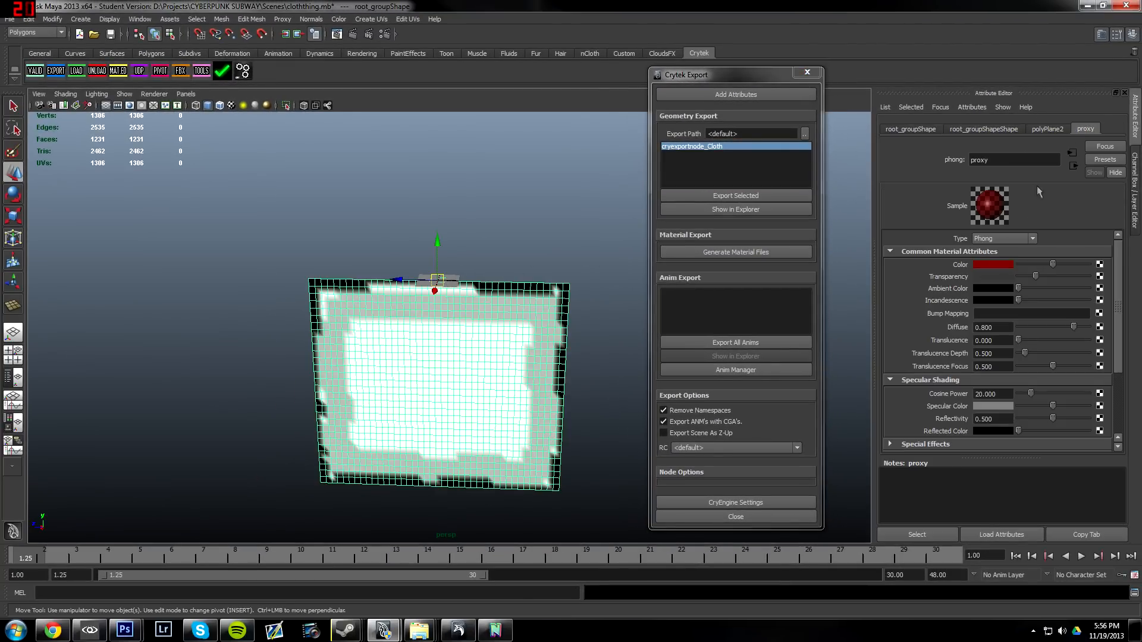
# Expand the Cloth_and_shit group in the Outliner and set the proxy material's Physicalise attribute to ProxyNoDraw
pyautogui.moveTo(1141, 107); pyautogui.dragTo(383, 48)
pyautogui.click(609, 221)
pyautogui.click(663, 244)
pyautogui.click(477, 232)
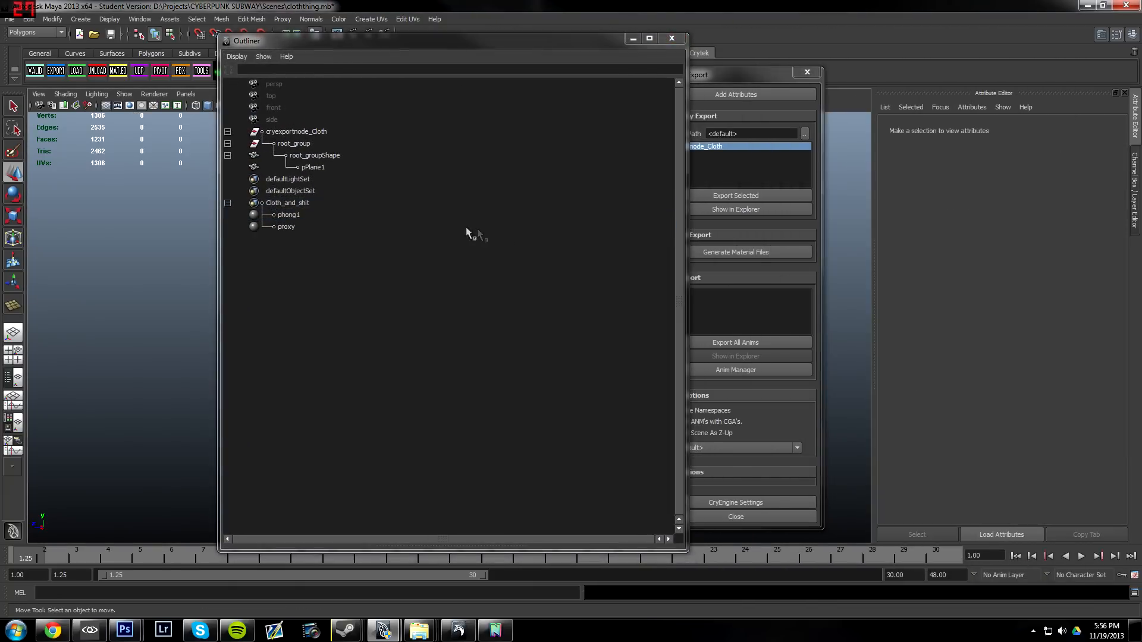
pyautogui.click(330, 227)
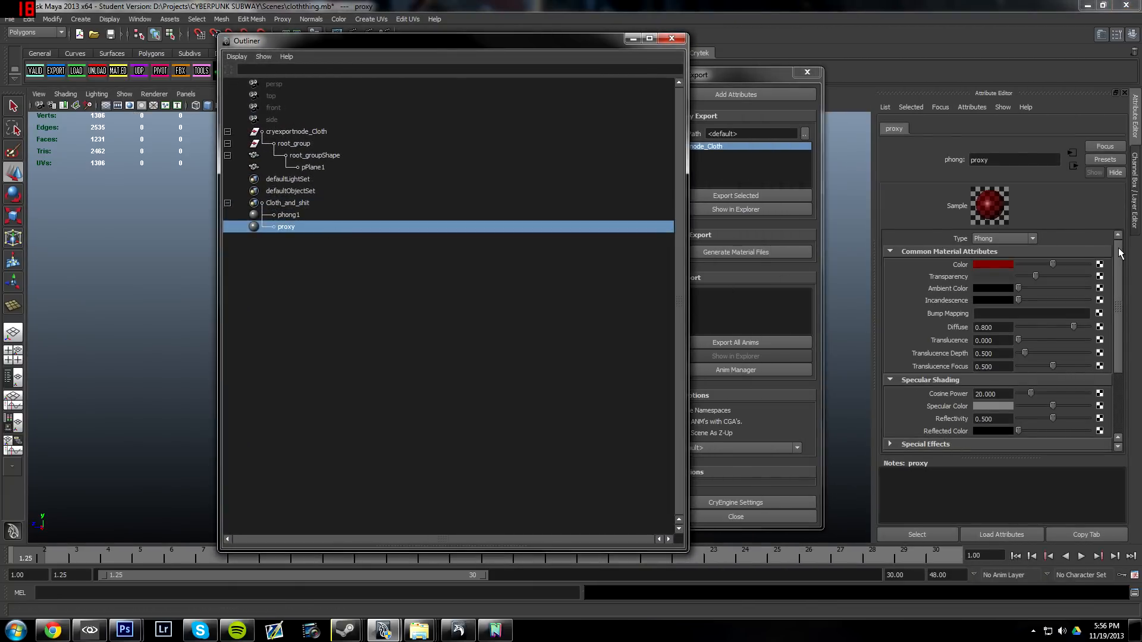
pyautogui.scroll(-2, 1122, 266)
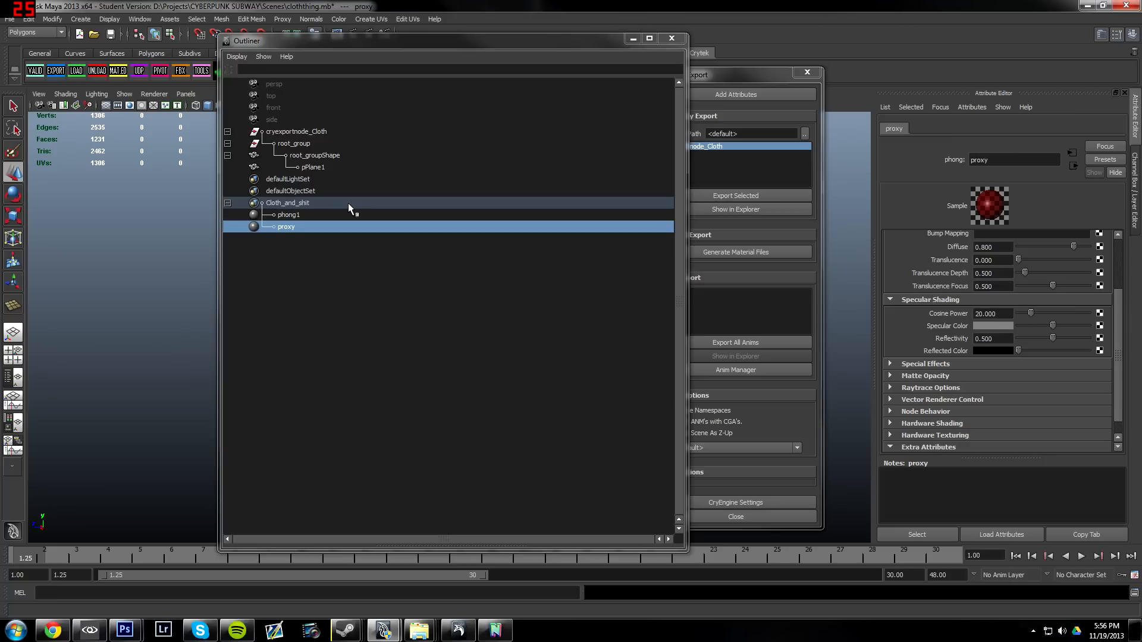
pyautogui.scroll(-1, 1117, 361)
pyautogui.click(1004, 443)
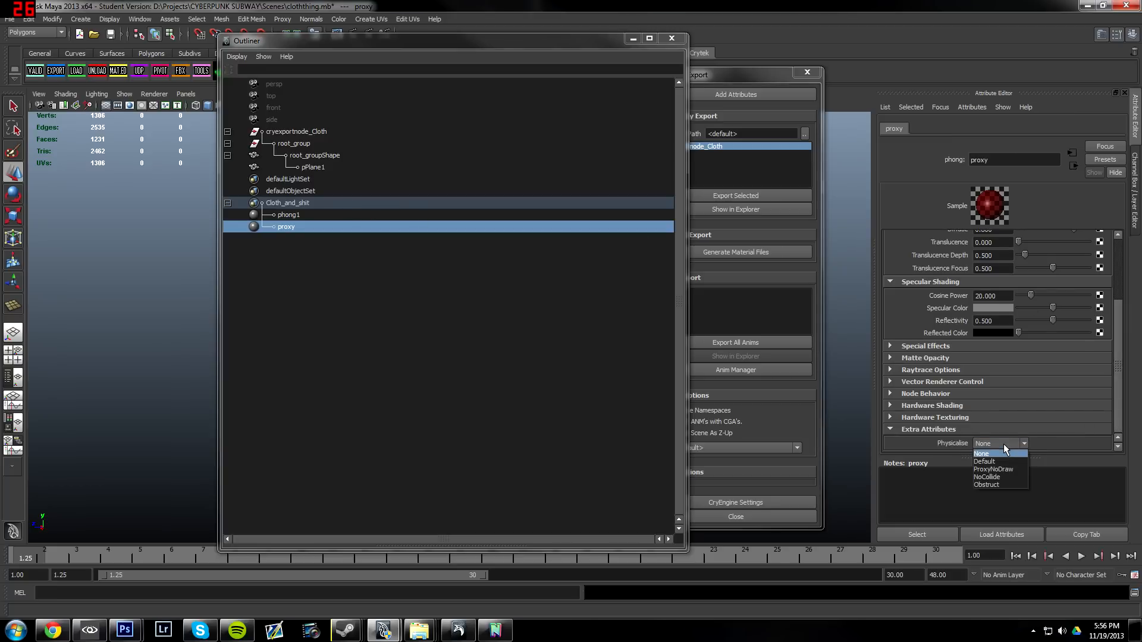
pyautogui.click(1005, 470)
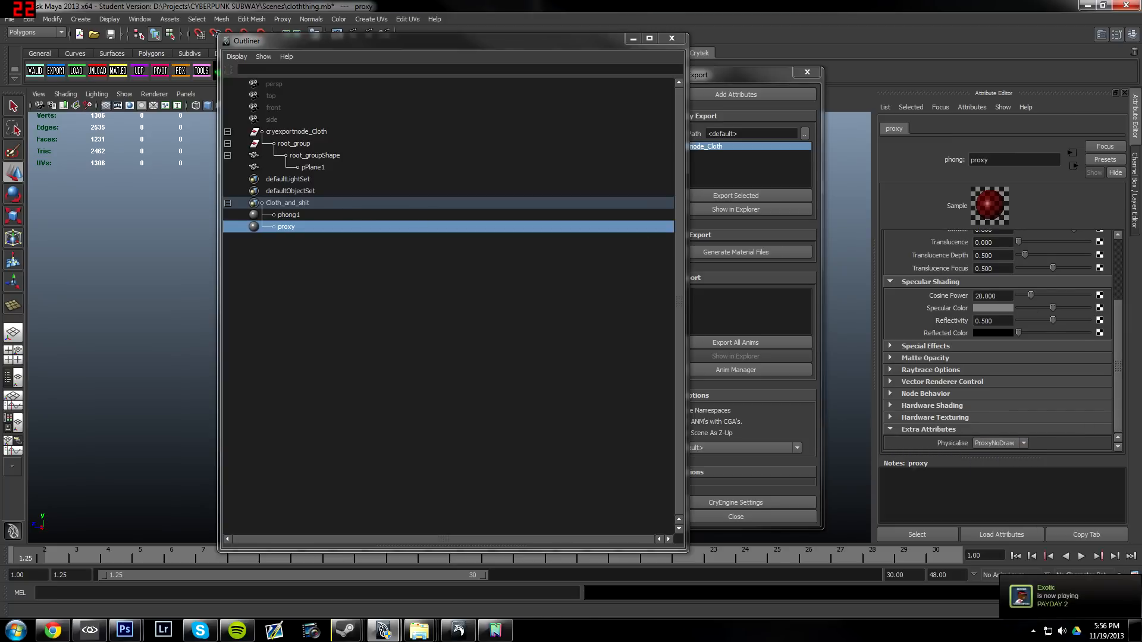
# Set the phong1 material's Physicalise attribute to Default and move the Outliner out of the way
pyautogui.click(287, 216)
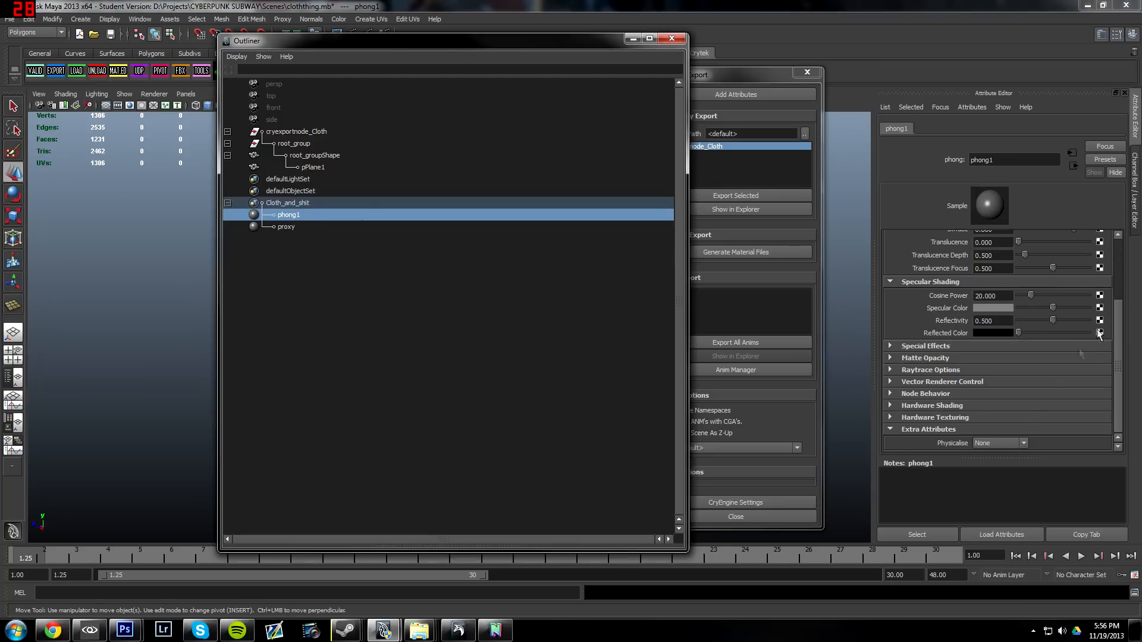
pyautogui.click(999, 443)
pyautogui.click(990, 458)
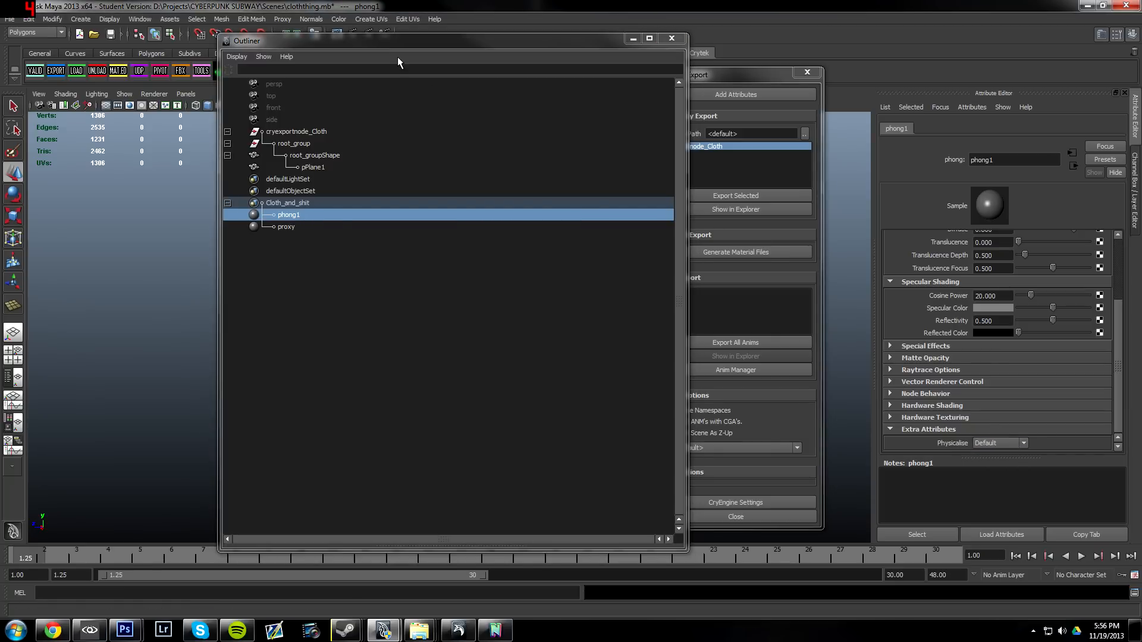
pyautogui.moveTo(447, 44); pyautogui.dragTo(1141, 48)
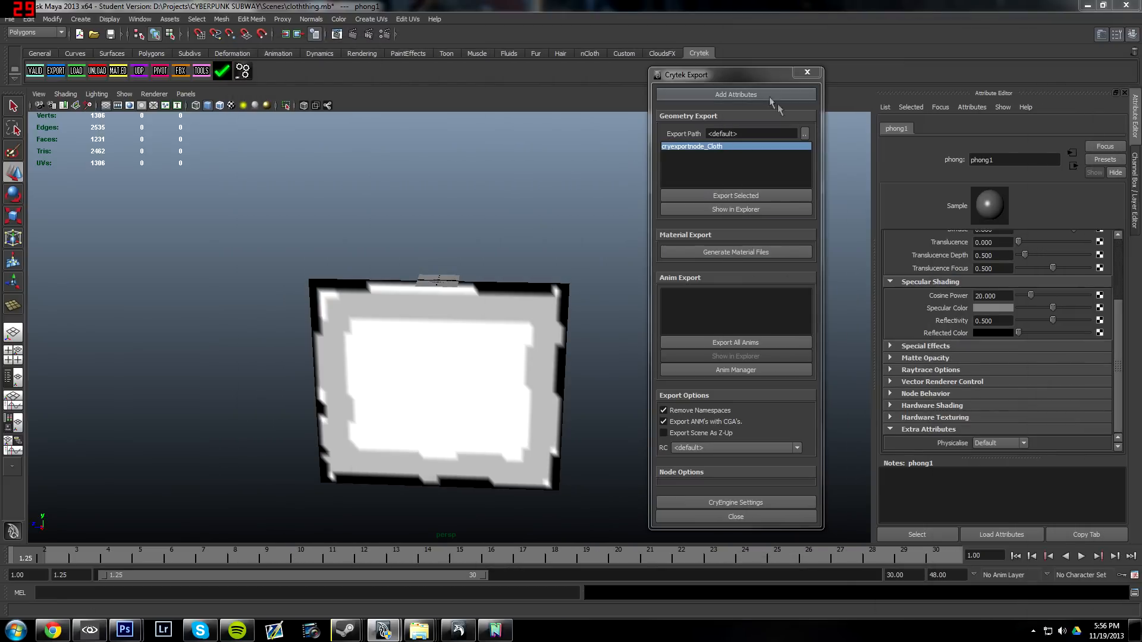
# Browse for an export path and create a folder named CLLLLLLLLLLOOOOOOOOTHHHHH inside the project's Exported from Maya\Cloth folder
pyautogui.click(804, 133)
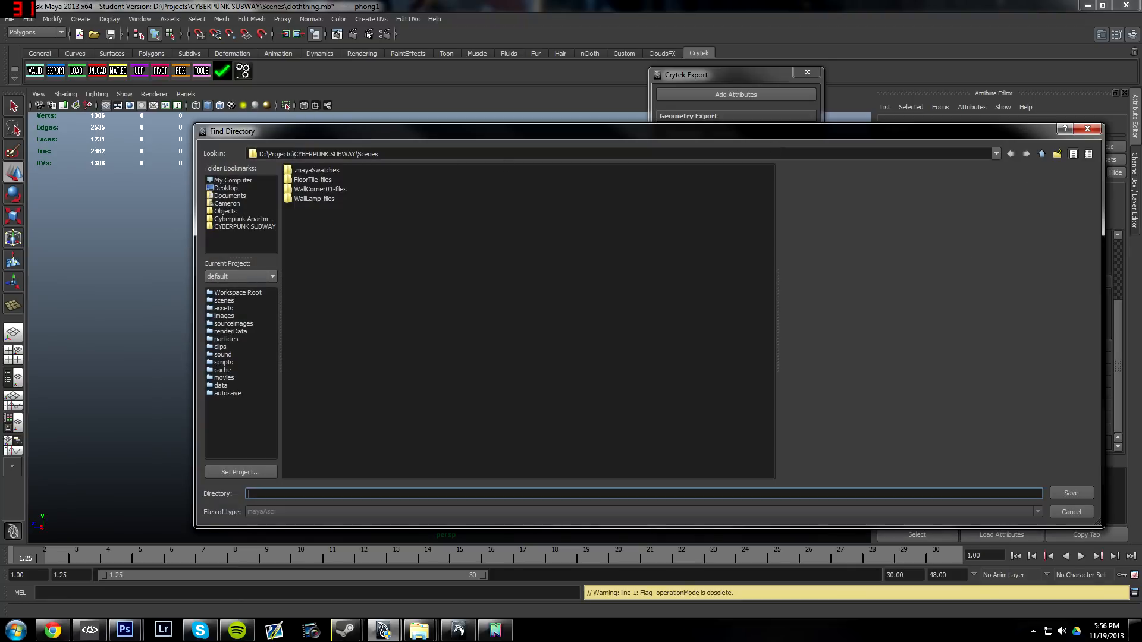
pyautogui.click(239, 226)
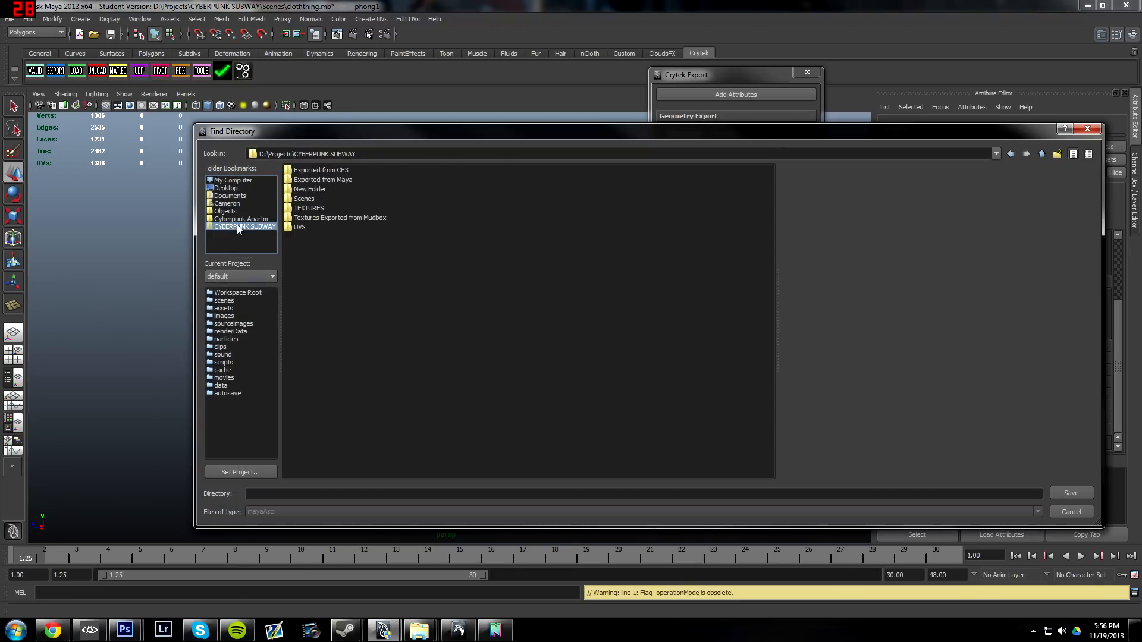
pyautogui.doubleClick(320, 179)
pyautogui.doubleClick(303, 180)
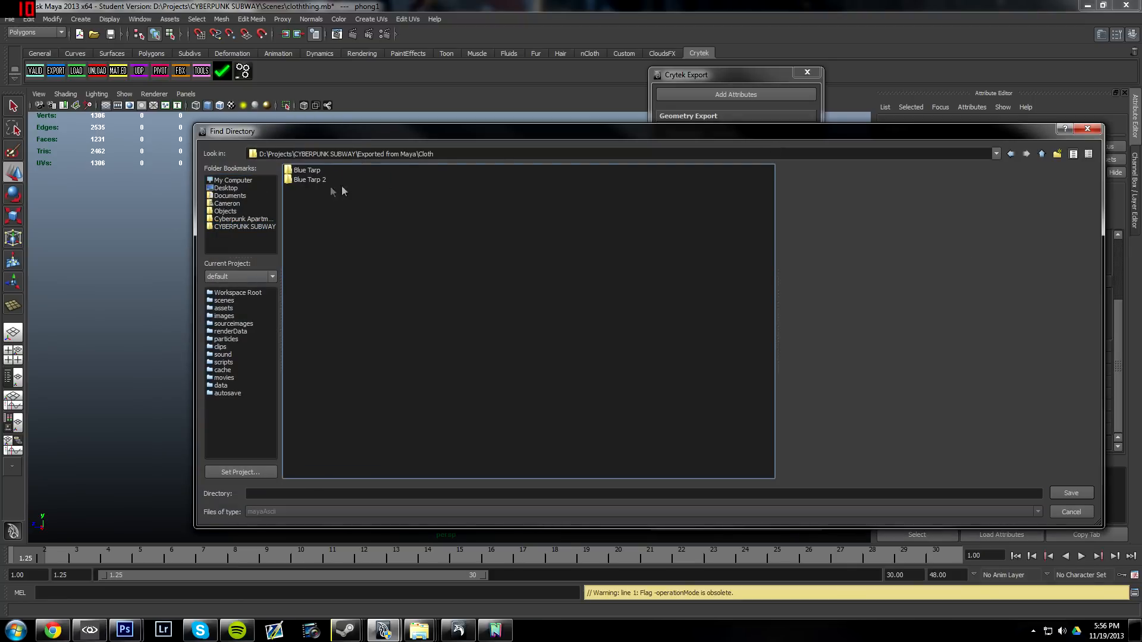
pyautogui.click(1055, 154)
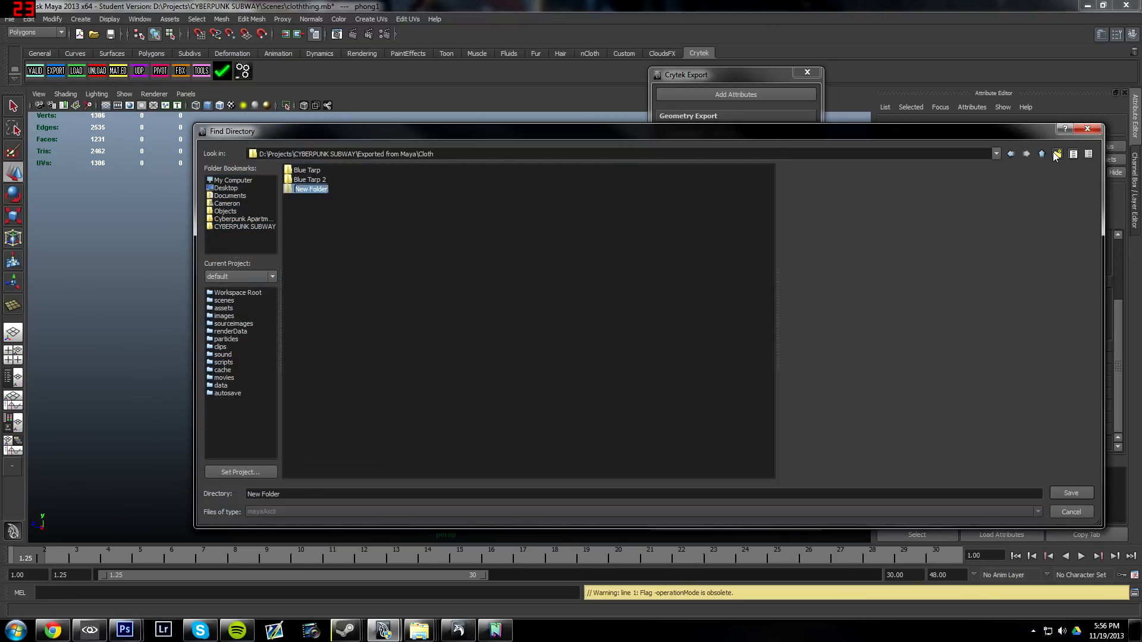
pyautogui.write('CLLLLLLLLLLOOOOOOOOTHHHHH')
pyautogui.press('Return')
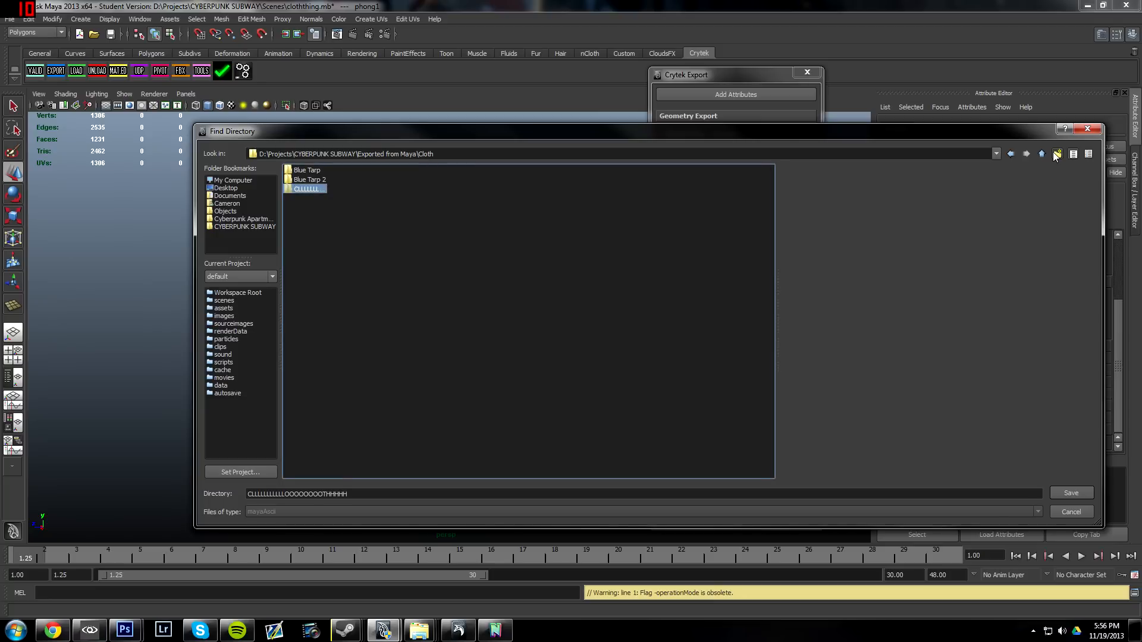
# Open the newly created folder and set it as the geometry export path
pyautogui.doubleClick(302, 190)
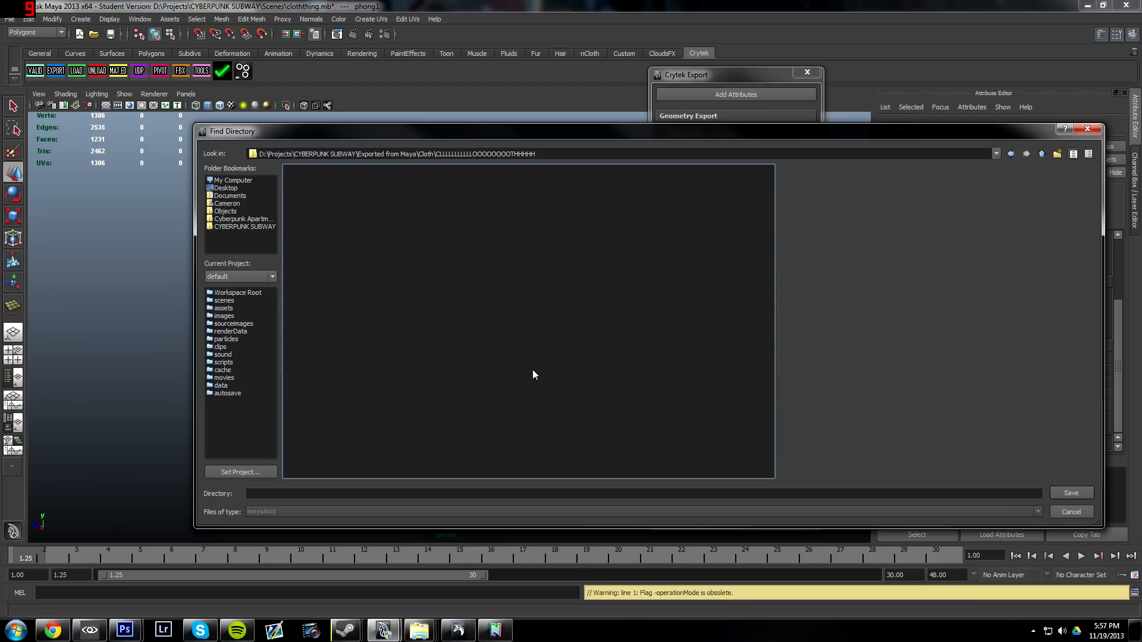
pyautogui.click(319, 491)
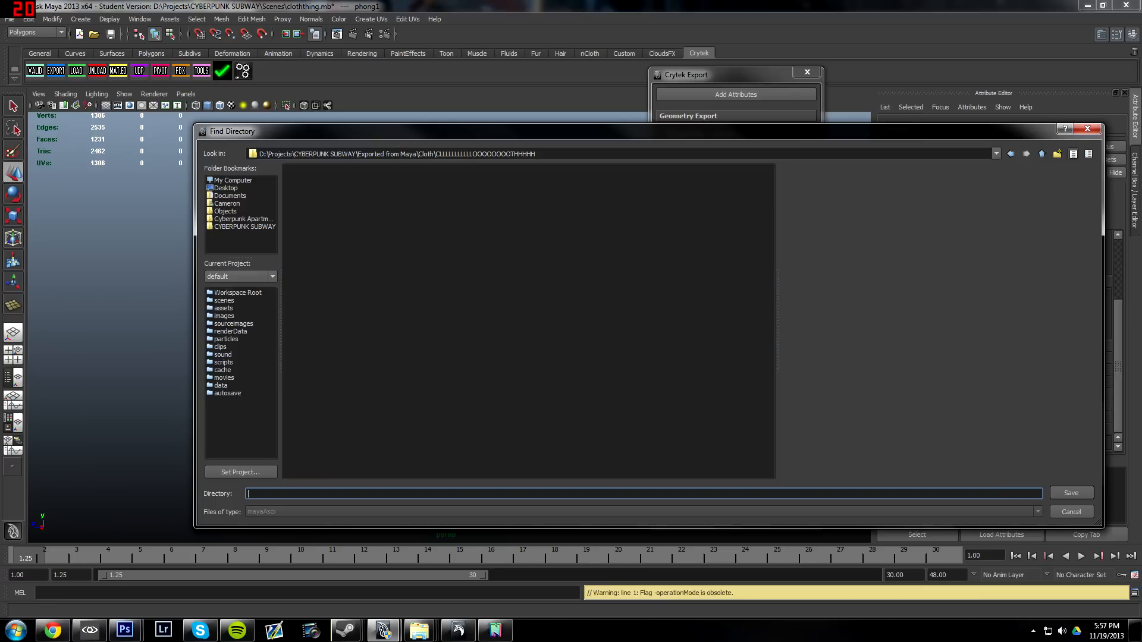
pyautogui.click(1073, 494)
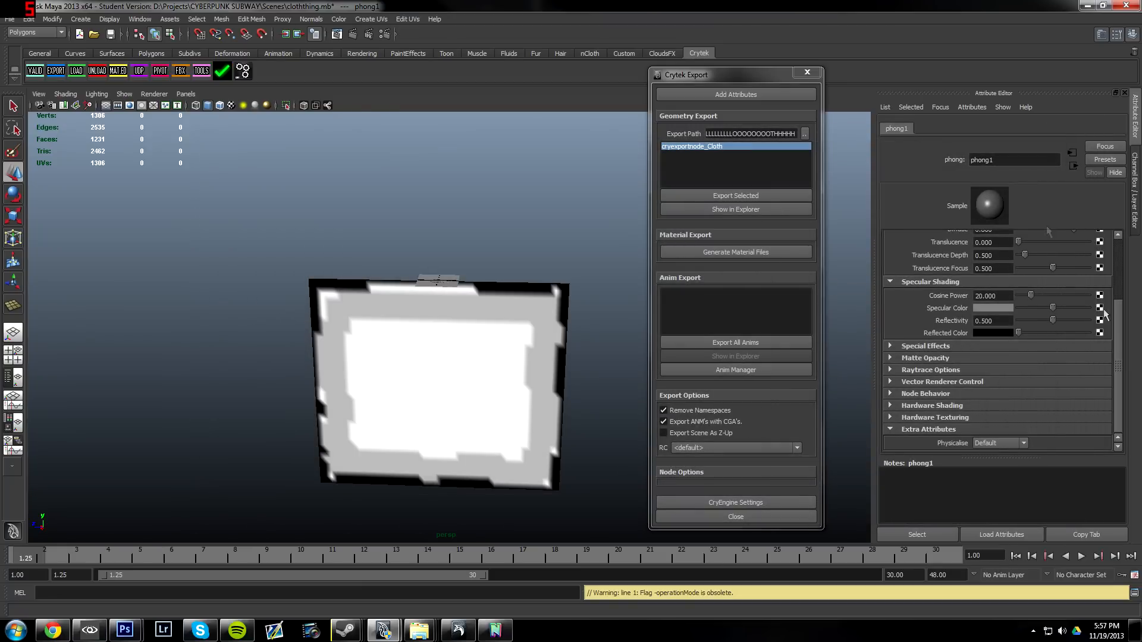
# Generate the material files for the scene and dismiss the completion message
pyautogui.click(725, 252)
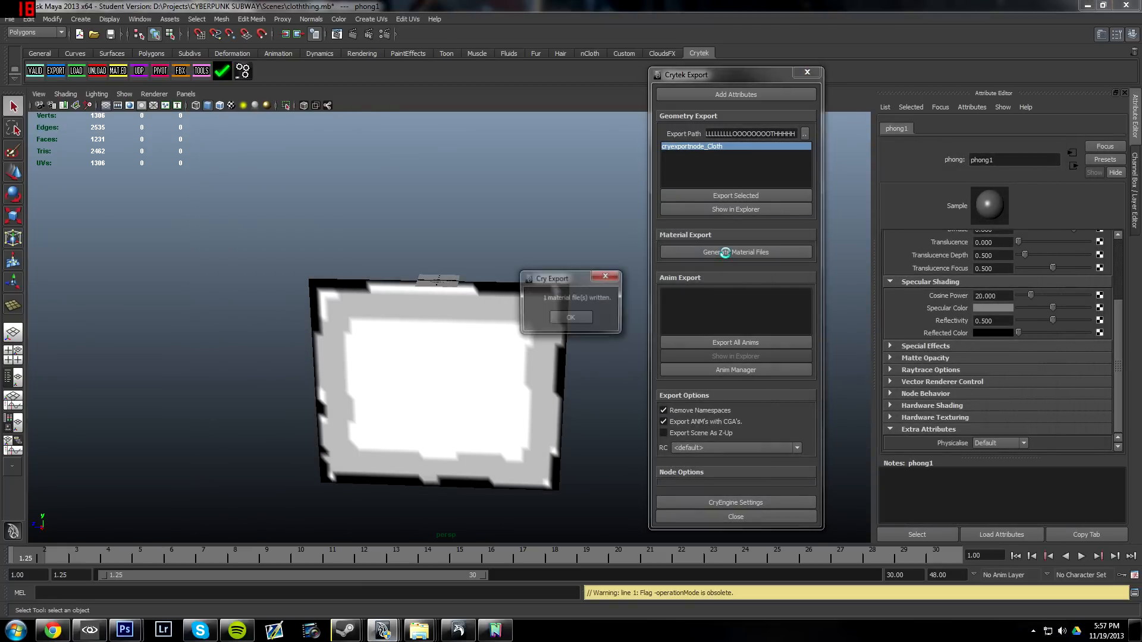
pyautogui.click(571, 317)
pyautogui.press('w')
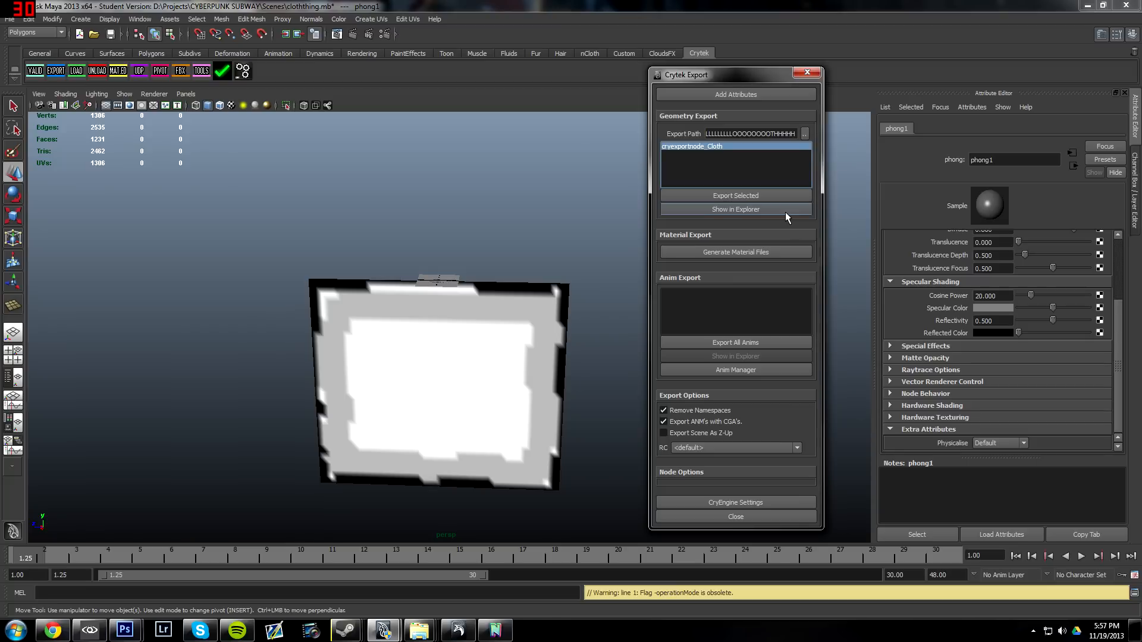
# Export the selected cryexportnode_Cloth node and close the export log
pyautogui.click(759, 192)
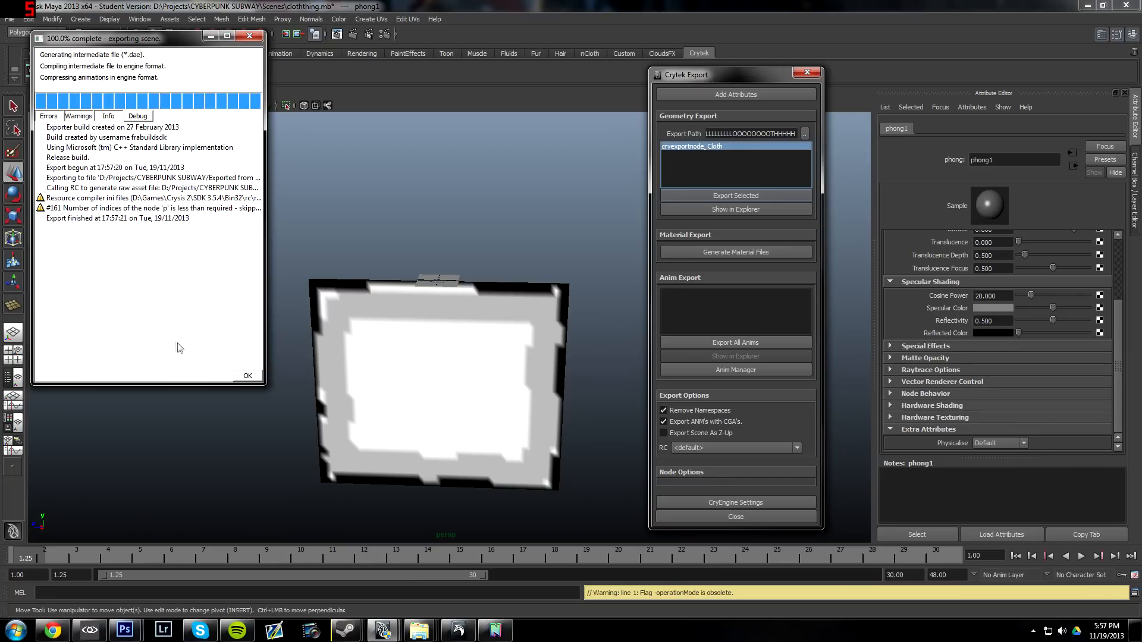
pyautogui.click(247, 376)
pyautogui.scroll(-3, 537, 270)
pyautogui.scroll(8, 537, 270)
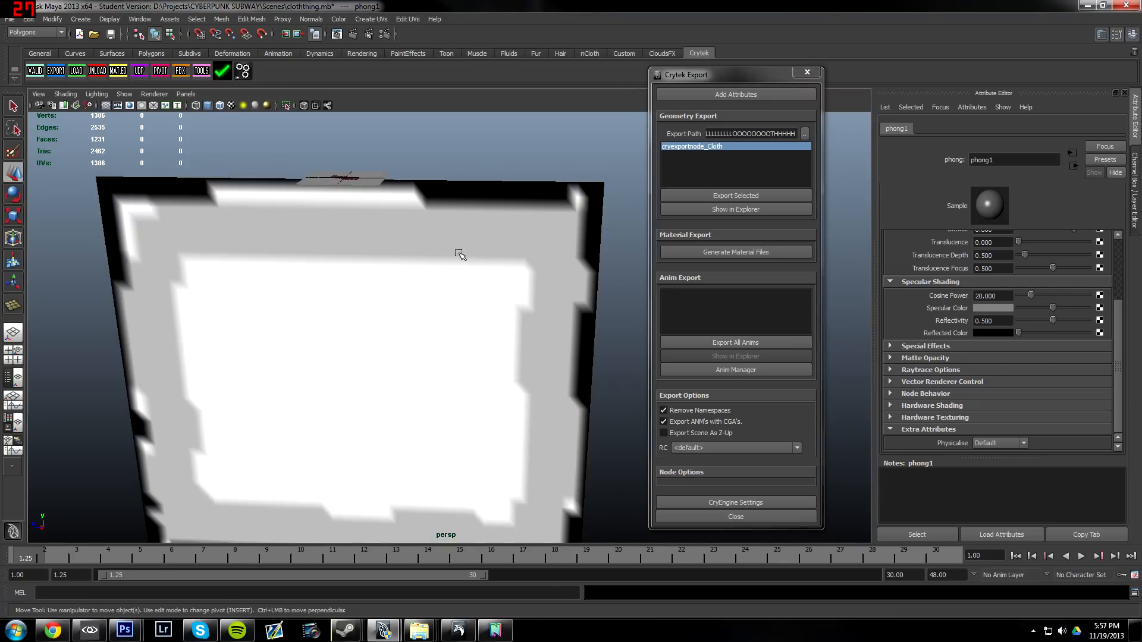
pyautogui.scroll(-3, 460, 254)
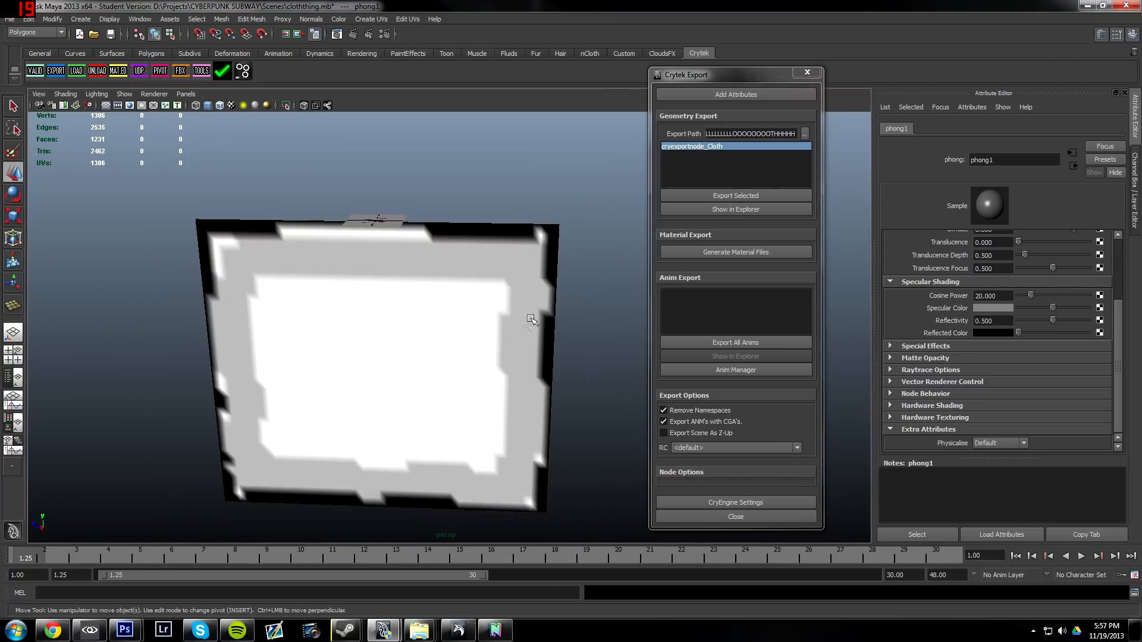
# Switch to Windows Explorer, closing the Movies window and bringing up the Blue Tarp 2 folder window
pyautogui.moveTo(419, 631)
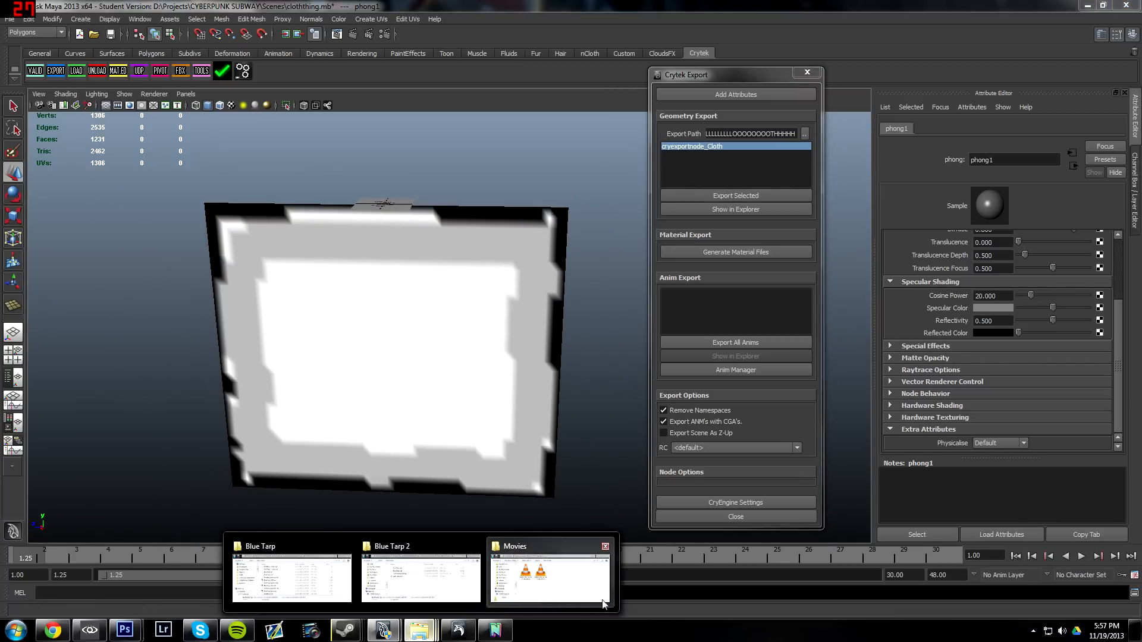
pyautogui.click(606, 547)
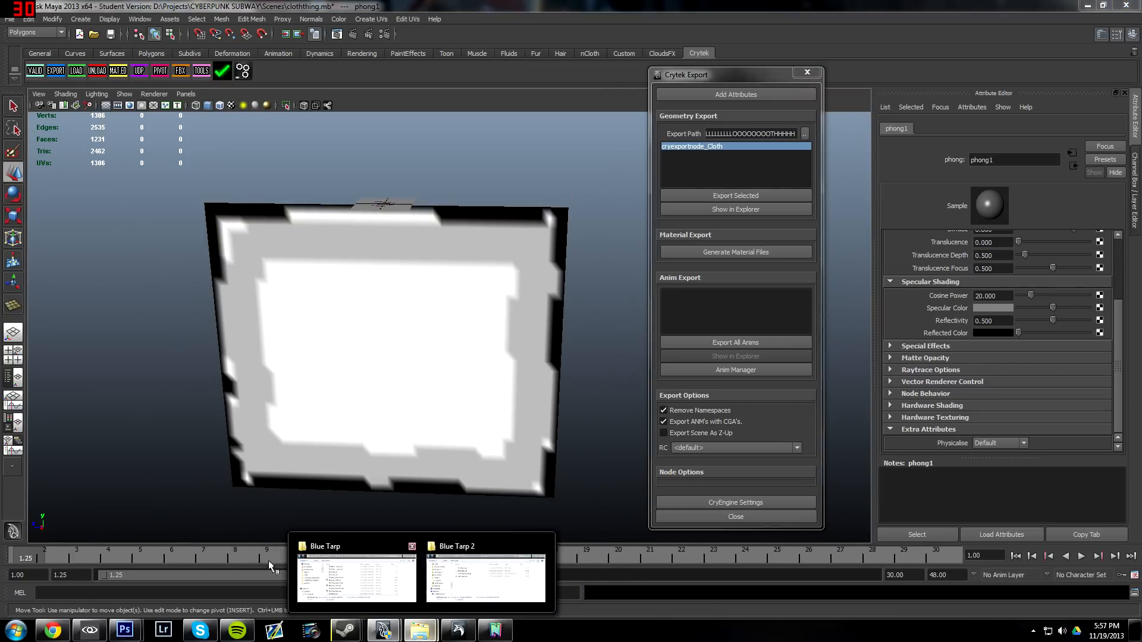
pyautogui.moveTo(394, 580)
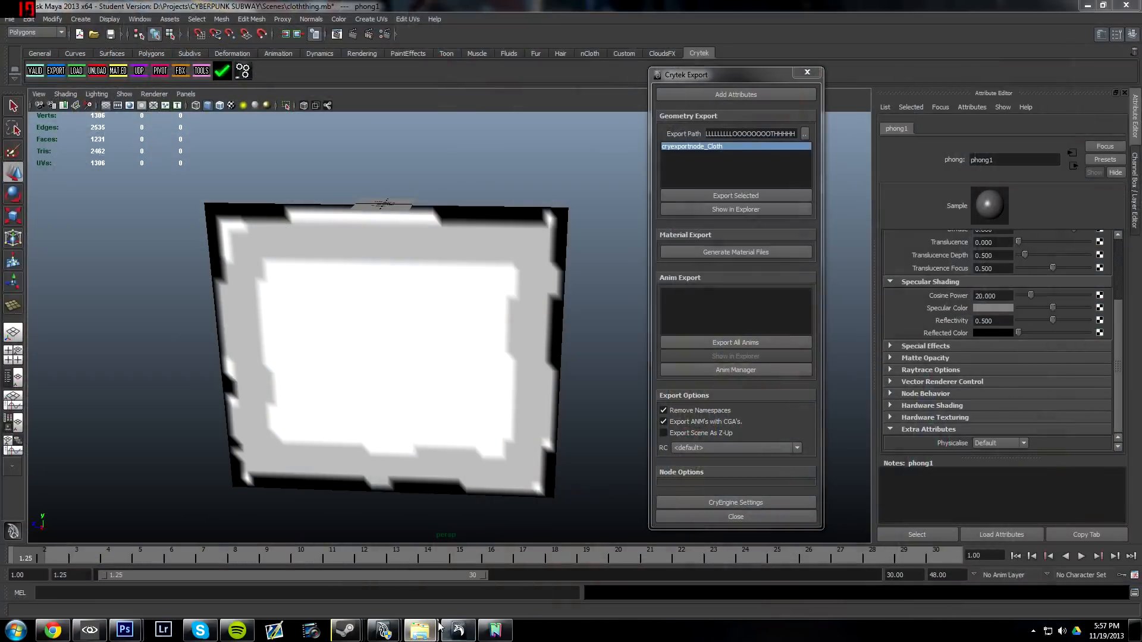
pyautogui.moveTo(419, 629)
pyautogui.click(441, 596)
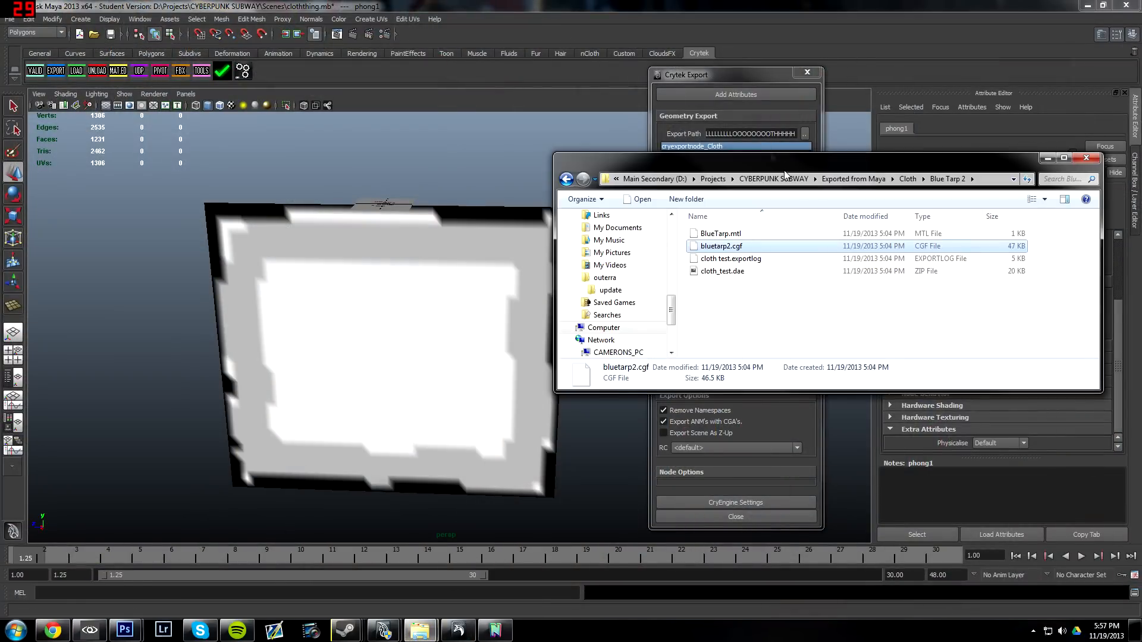
pyautogui.moveTo(785, 163); pyautogui.dragTo(767, 140)
pyautogui.click(801, 277)
pyautogui.moveTo(652, 289); pyautogui.dragTo(651, 212)
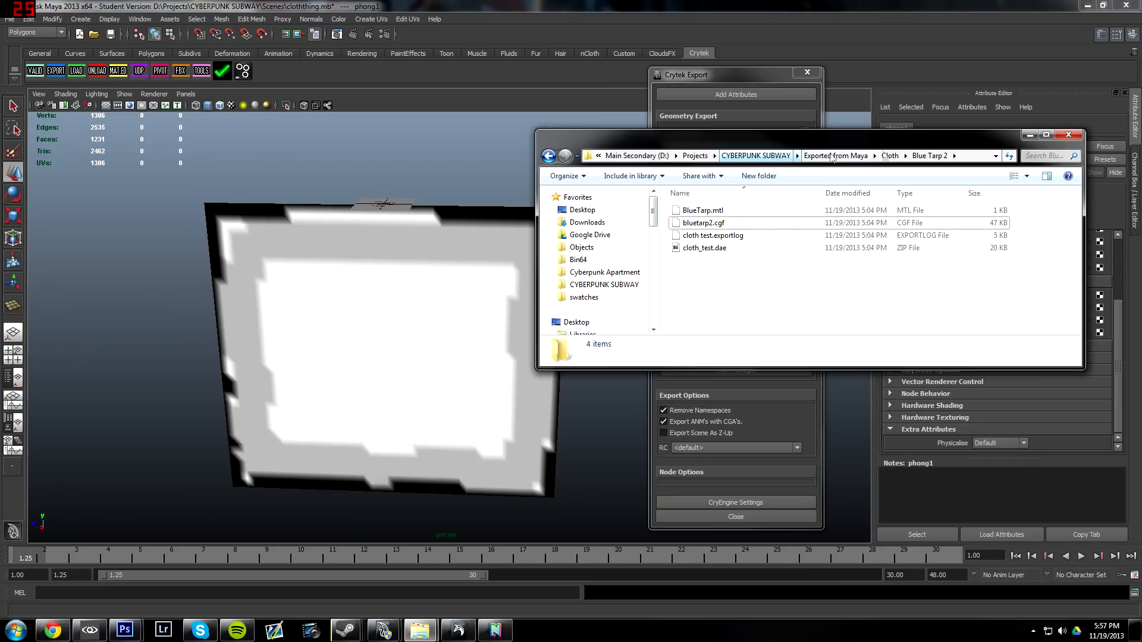
# Go to the project's Exported from Maya\Cloth\CLLLLLLLLLLOOOOOOOOTHHHHH folder and select cloth.cgf and Cloth_and_shit.mtl
pyautogui.click(783, 157)
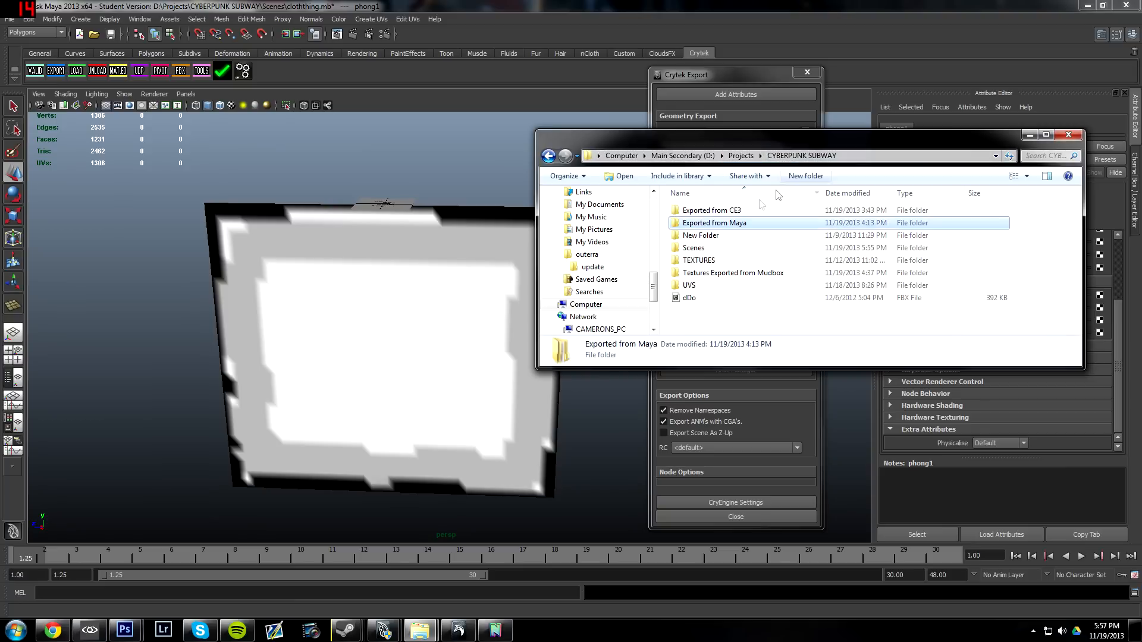
pyautogui.doubleClick(714, 225)
pyautogui.doubleClick(713, 223)
pyautogui.doubleClick(718, 211)
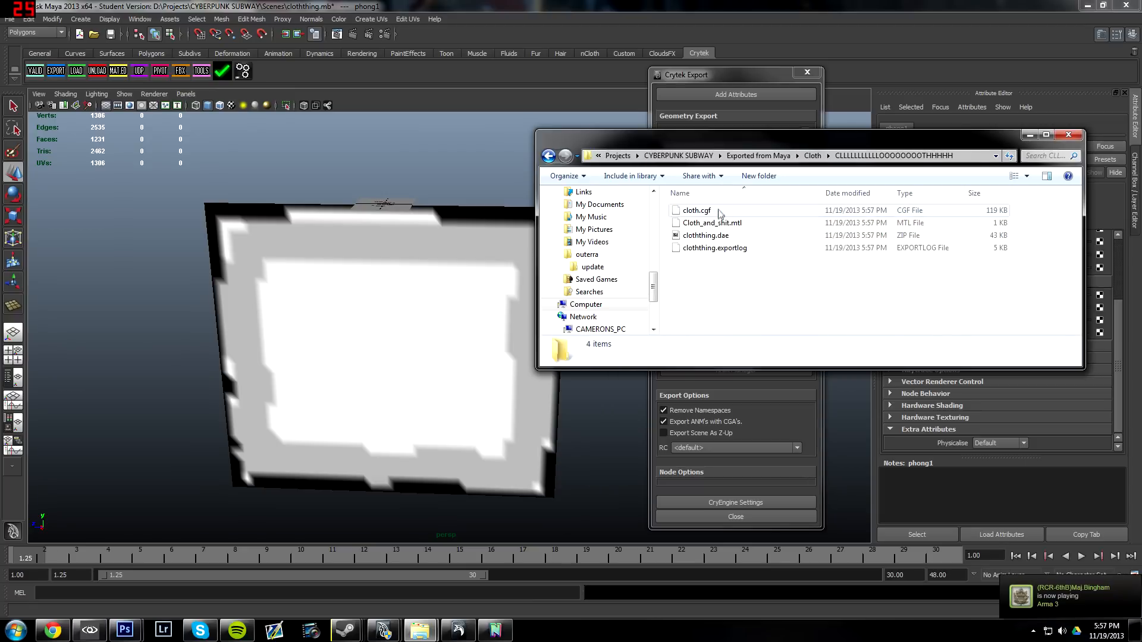
pyautogui.click(715, 212)
pyautogui.keyDown('ctrl'); pyautogui.click(714, 224); pyautogui.keyUp('ctrl')
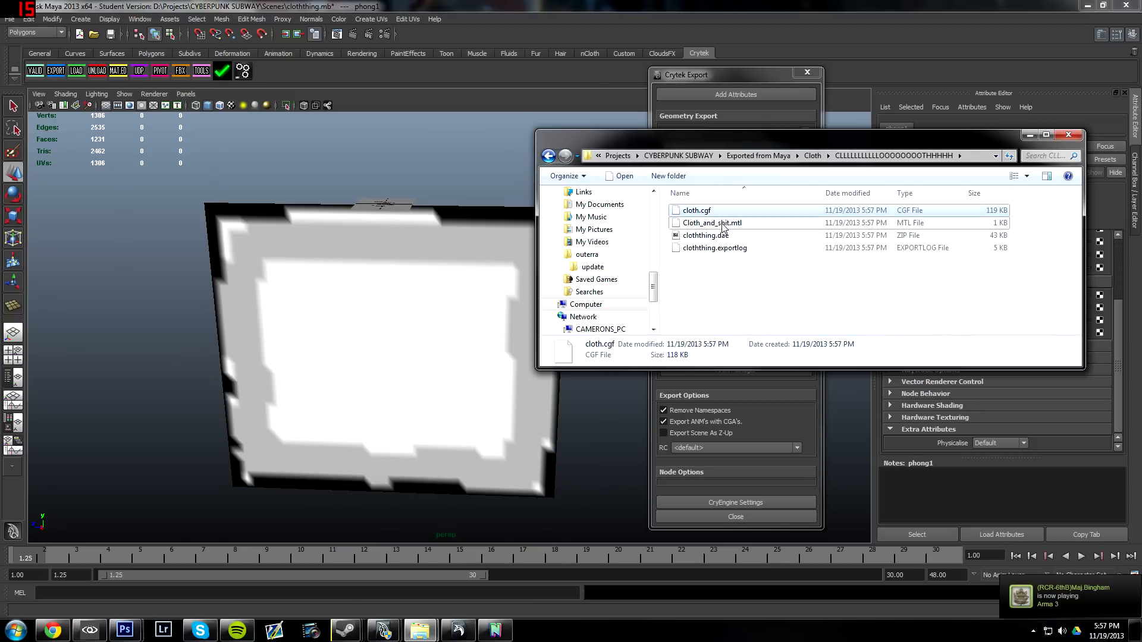
# Bring up the GameSDK folder window and go to its Objects\Cyberpunk_Subway\Props\Cloth subfolder
pyautogui.hotkey('alt', 'Tab')
pyautogui.moveTo(1141, 193); pyautogui.dragTo(629, 189)
pyautogui.click(607, 210)
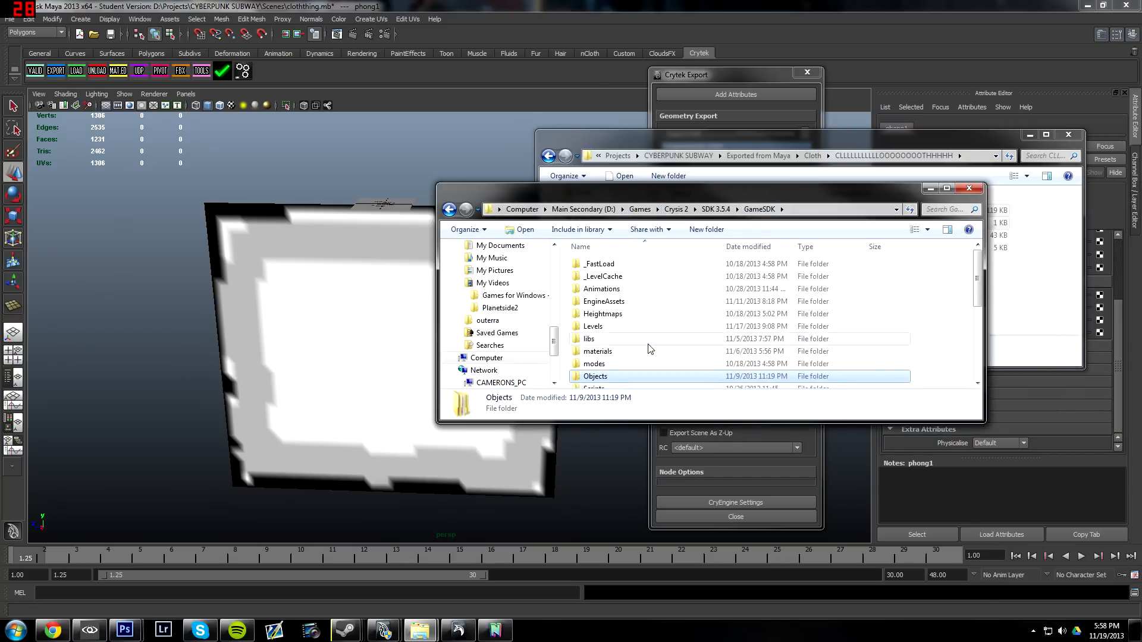
pyautogui.scroll(-3, 650, 348)
pyautogui.scroll(-2, 621, 304)
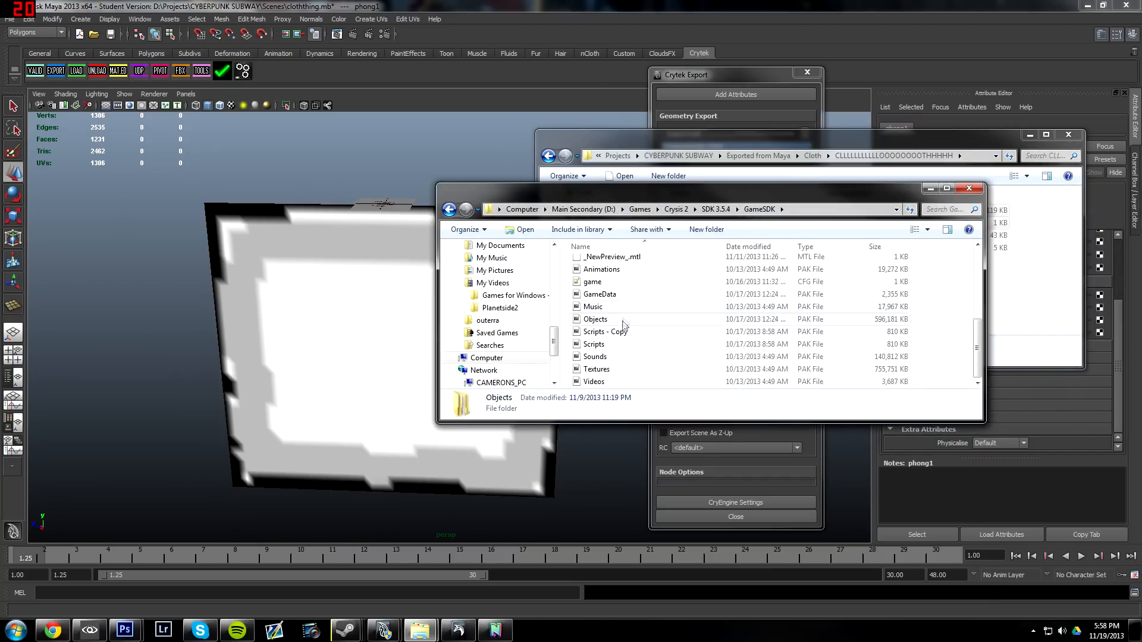
pyautogui.scroll(5, 624, 321)
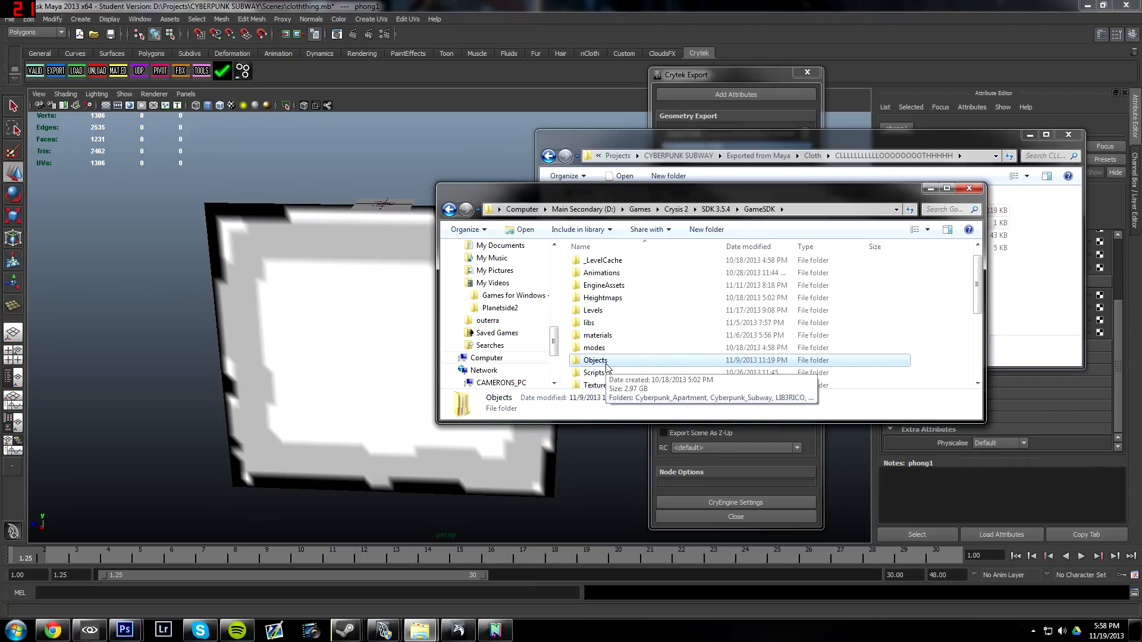
pyautogui.scroll(-5, 608, 357)
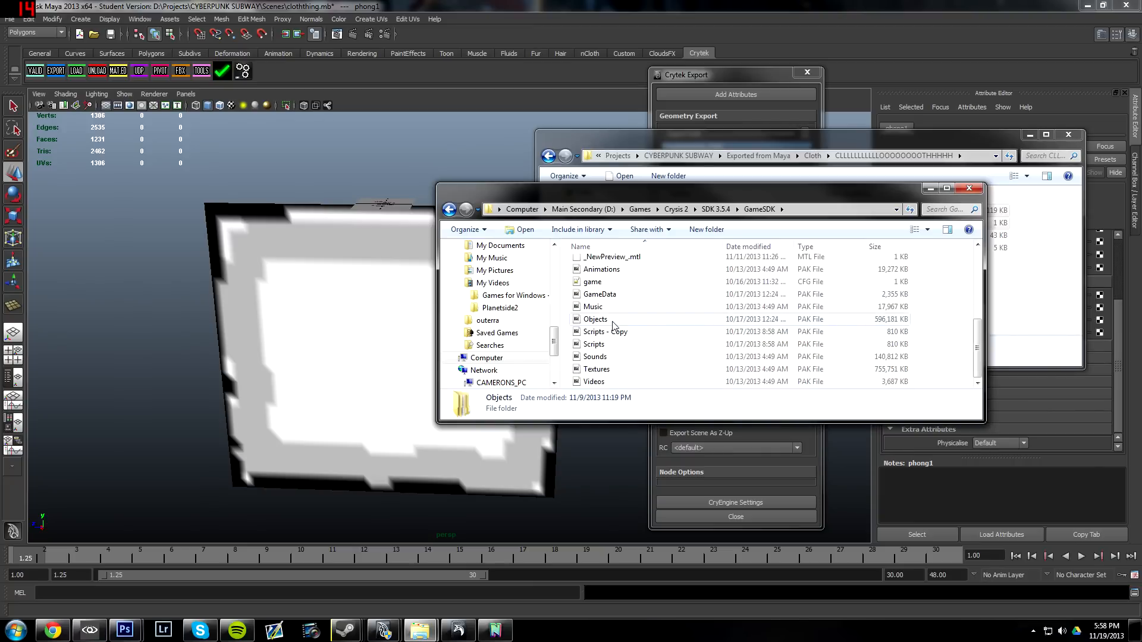
pyautogui.scroll(5, 613, 325)
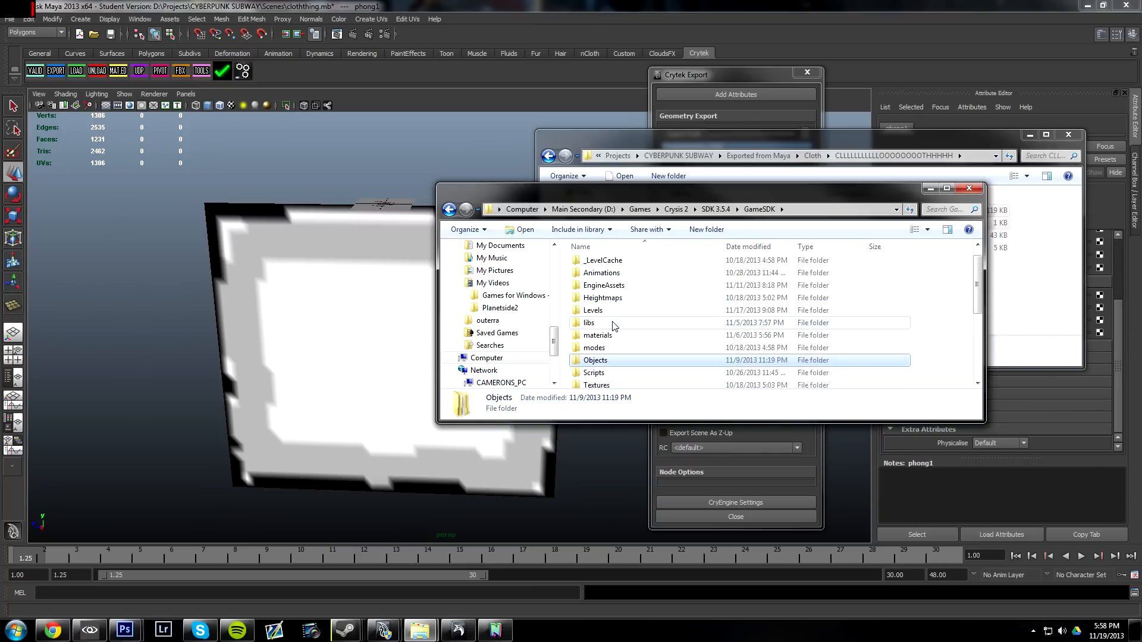
pyautogui.doubleClick(595, 360)
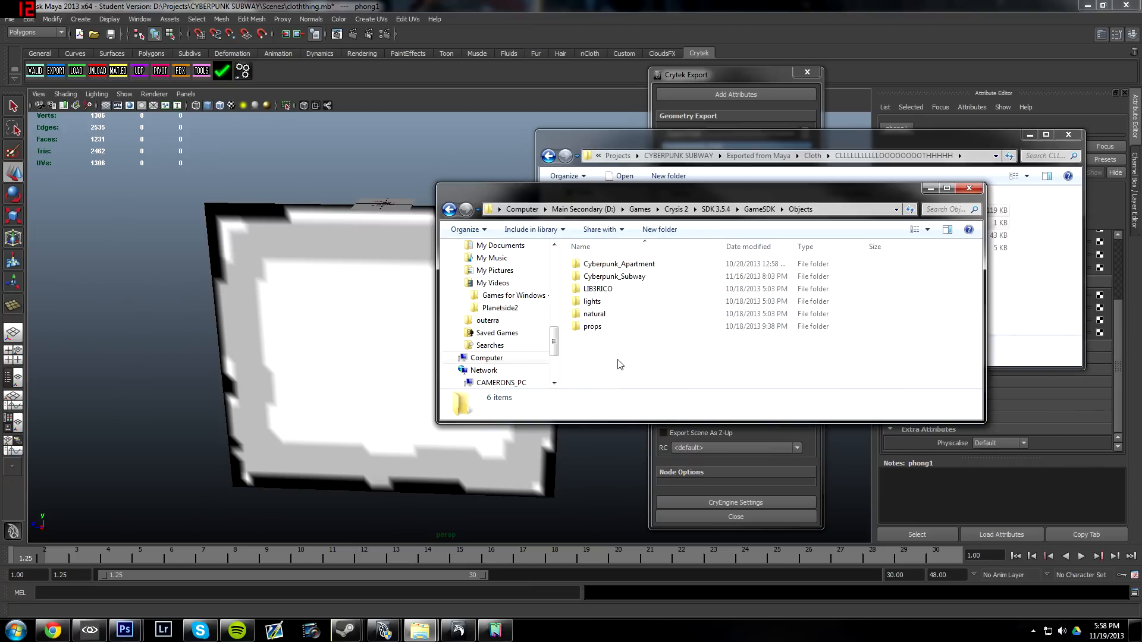
pyautogui.doubleClick(634, 277)
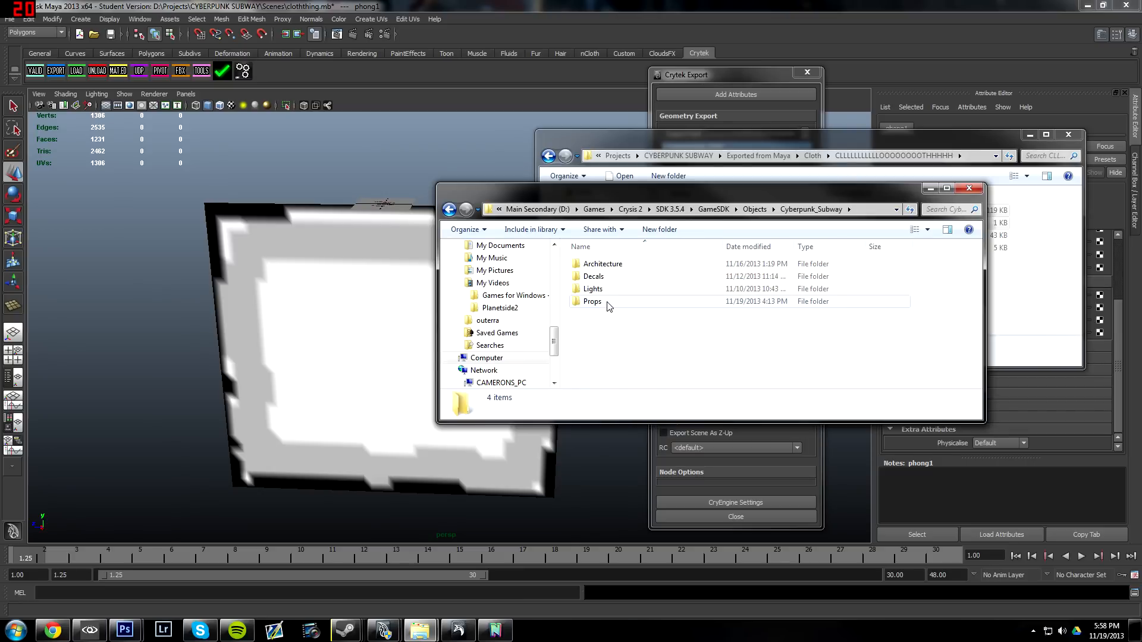
pyautogui.doubleClick(592, 301)
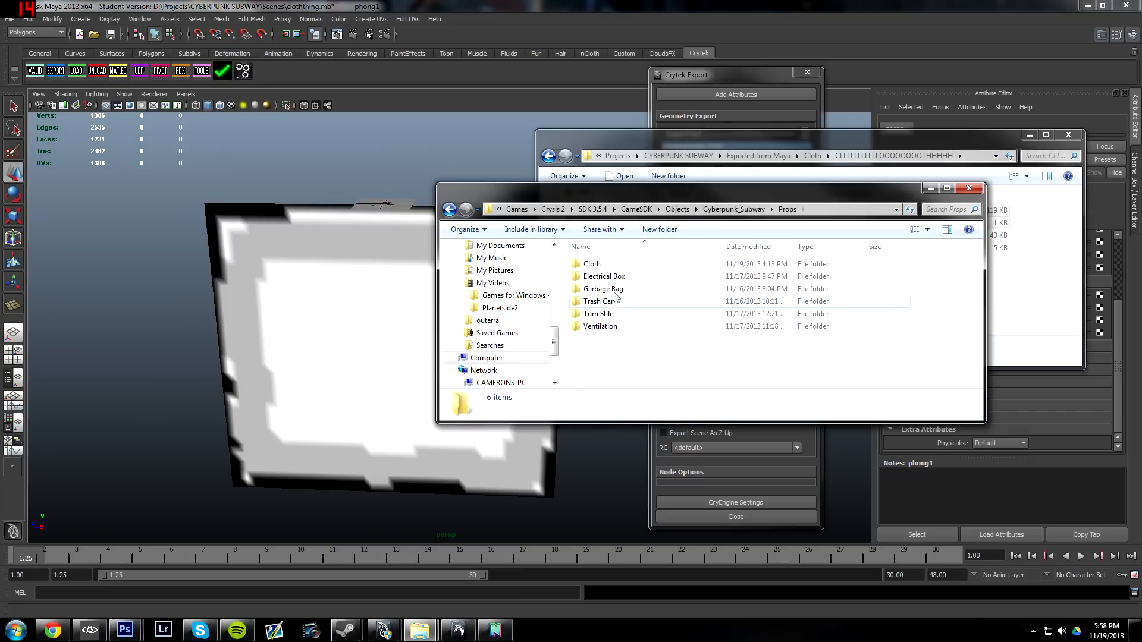
pyautogui.doubleClick(592, 264)
# Create a folder named Cloth inside Props\Cloth and open it beside the export folder window
pyautogui.click(660, 230)
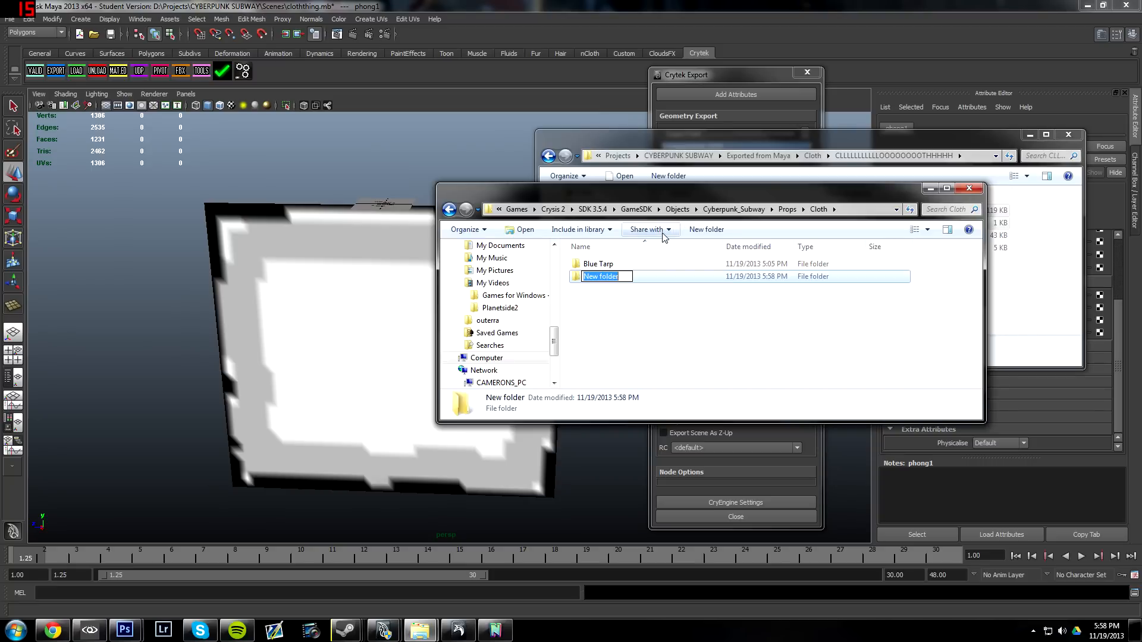
pyautogui.press('Return')
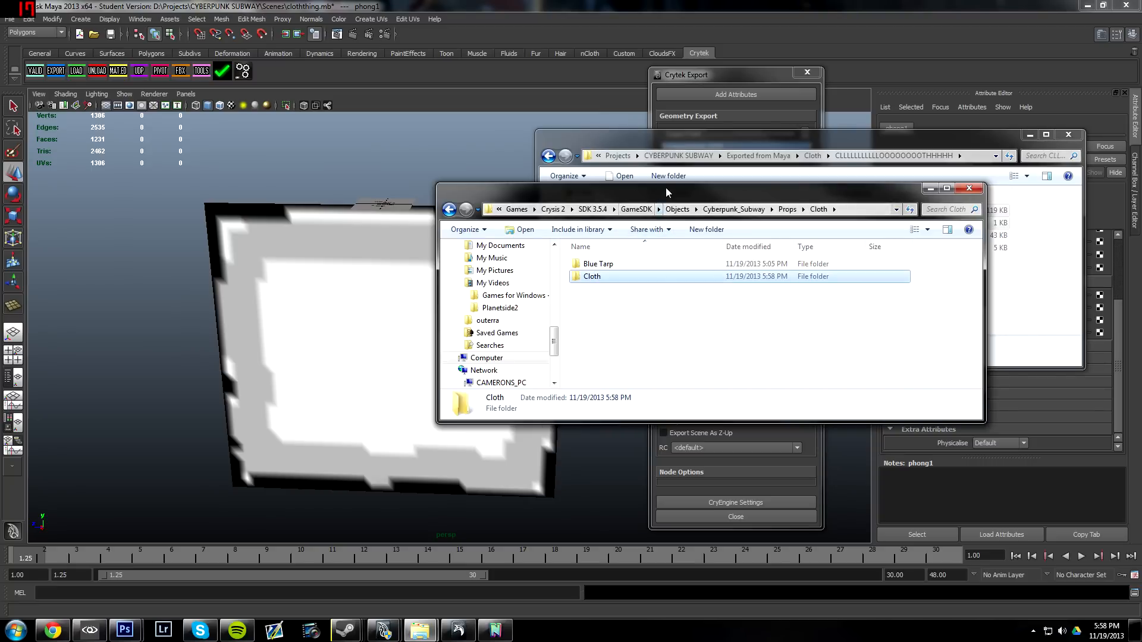
pyautogui.moveTo(669, 195); pyautogui.dragTo(430, 145)
pyautogui.doubleClick(354, 227)
# Copy cloth.cgf and Cloth_and_shit.mtl from the Maya export folder into the new game Cloth folder
pyautogui.click(844, 278)
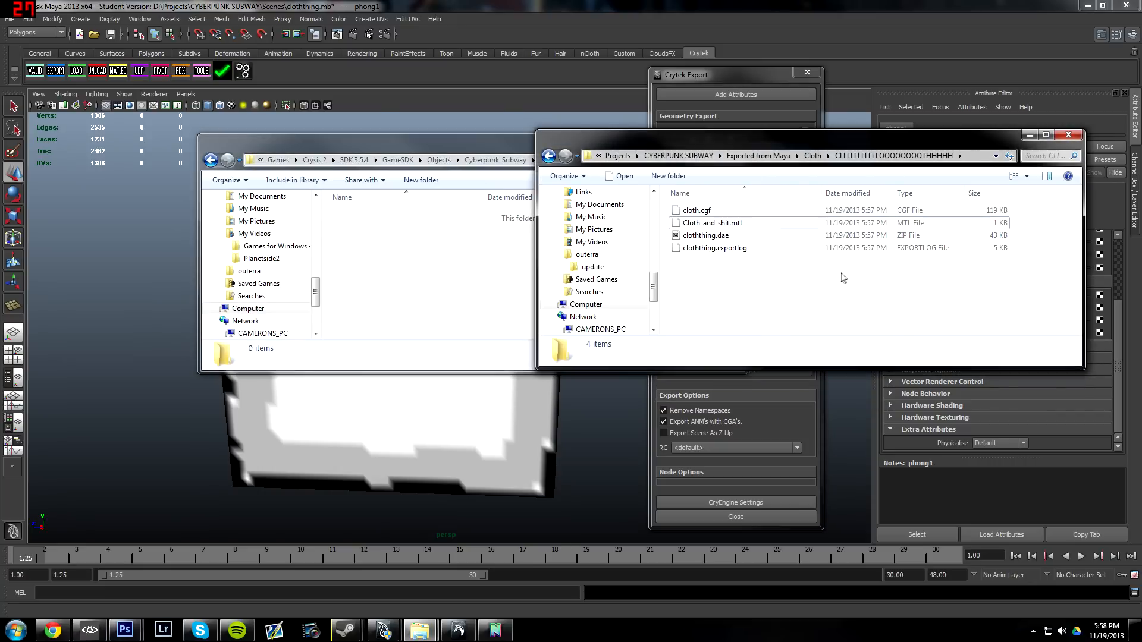
pyautogui.click(717, 213)
pyautogui.keyDown('ctrl'); pyautogui.click(716, 226); pyautogui.keyUp('ctrl')
pyautogui.click(340, 260)
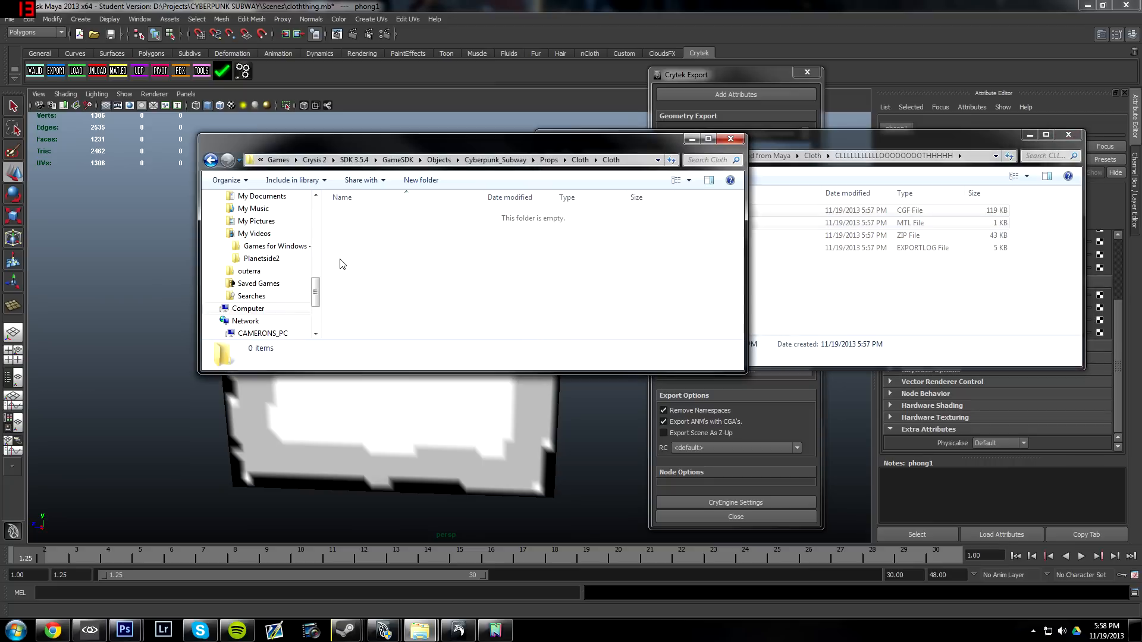
pyautogui.hotkey('ctrl', 'v')
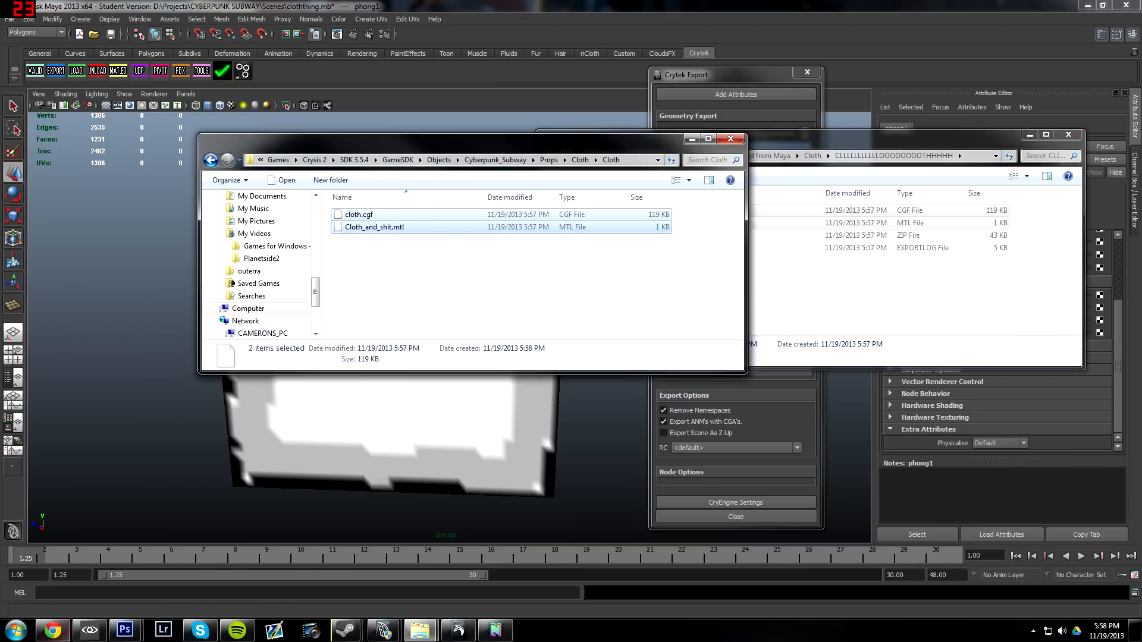
# Switch to CryENGINE Sandbox and place a Cloth physics entity in front of the existing hanging cloths
pyautogui.moveTo(90, 635)
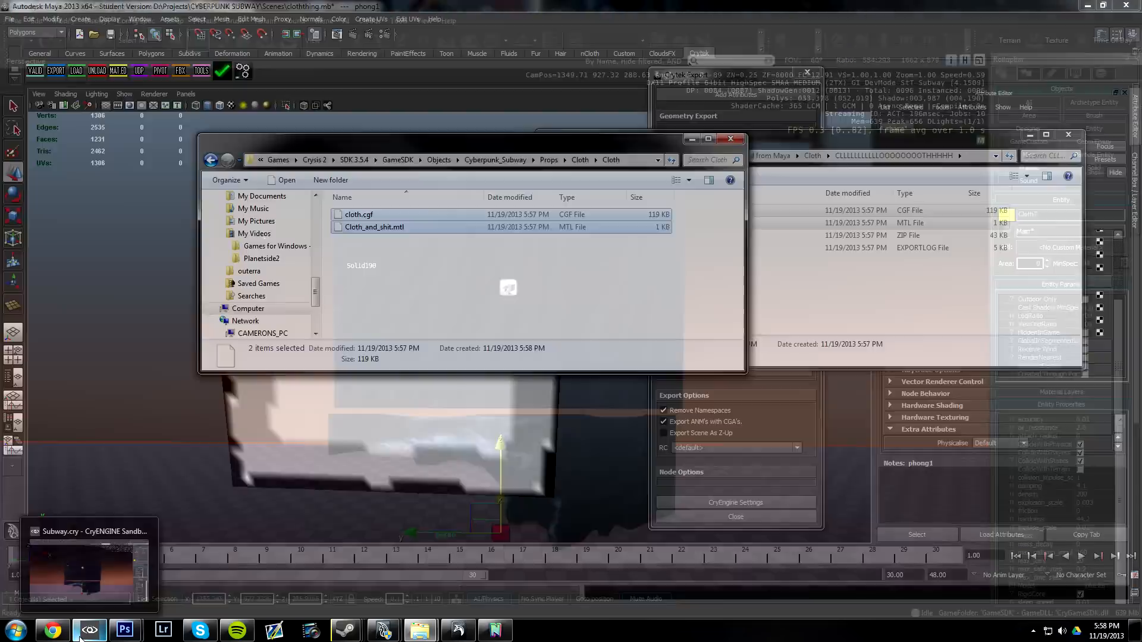
pyautogui.click(82, 635)
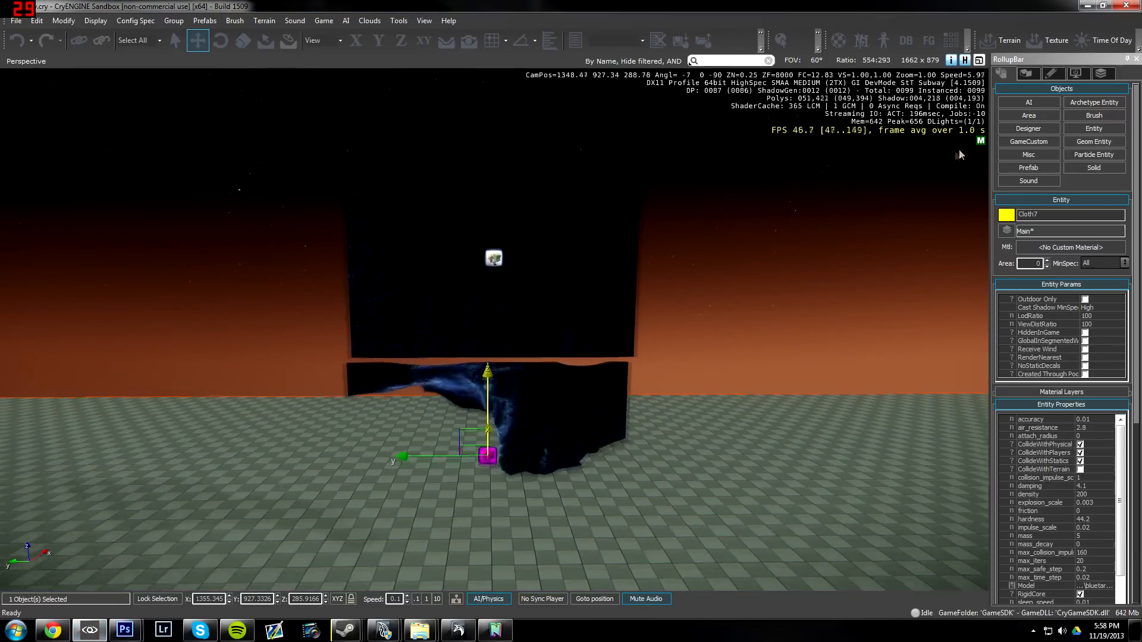
pyautogui.click(1094, 128)
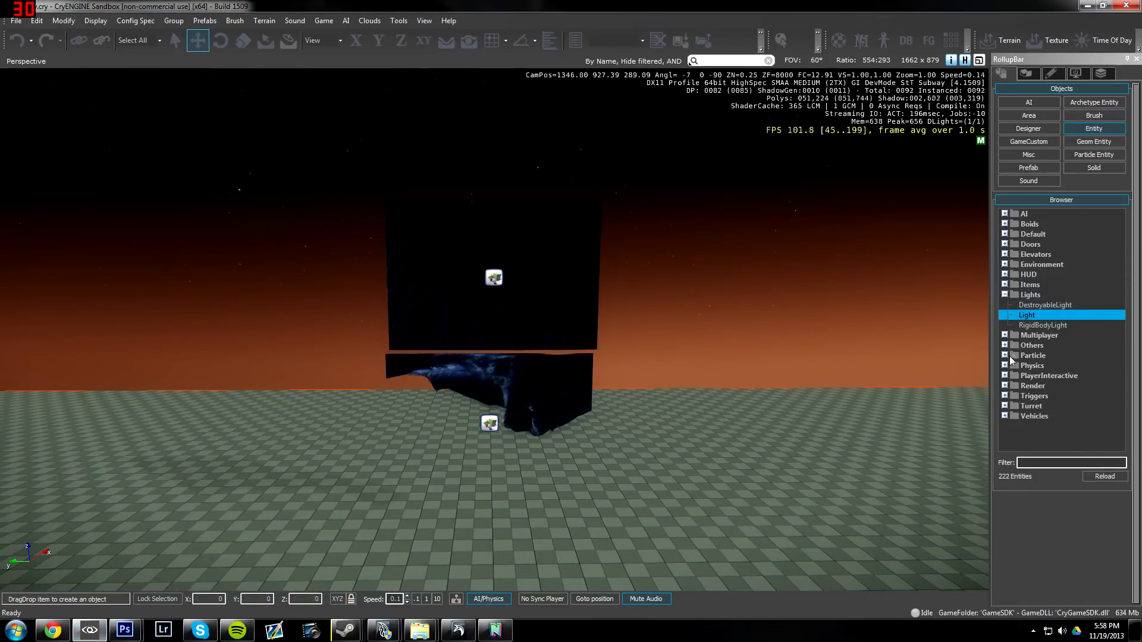
pyautogui.click(1004, 365)
pyautogui.moveTo(1026, 406); pyautogui.dragTo(493, 474)
pyautogui.moveTo(493, 474); pyautogui.dragTo(499, 479, button='right')
pyautogui.click(501, 471)
# Raise the new Cloth entity along the Z axis to about 289.93
pyautogui.moveTo(503, 406); pyautogui.dragTo(569, 28)
pyautogui.moveTo(583, 250)
pyautogui.mouseDown(button='right')
pyautogui.moveTo(580, 223)
pyautogui.moveTo(583, 255)
pyautogui.mouseUp(button='right')
pyautogui.press('w')
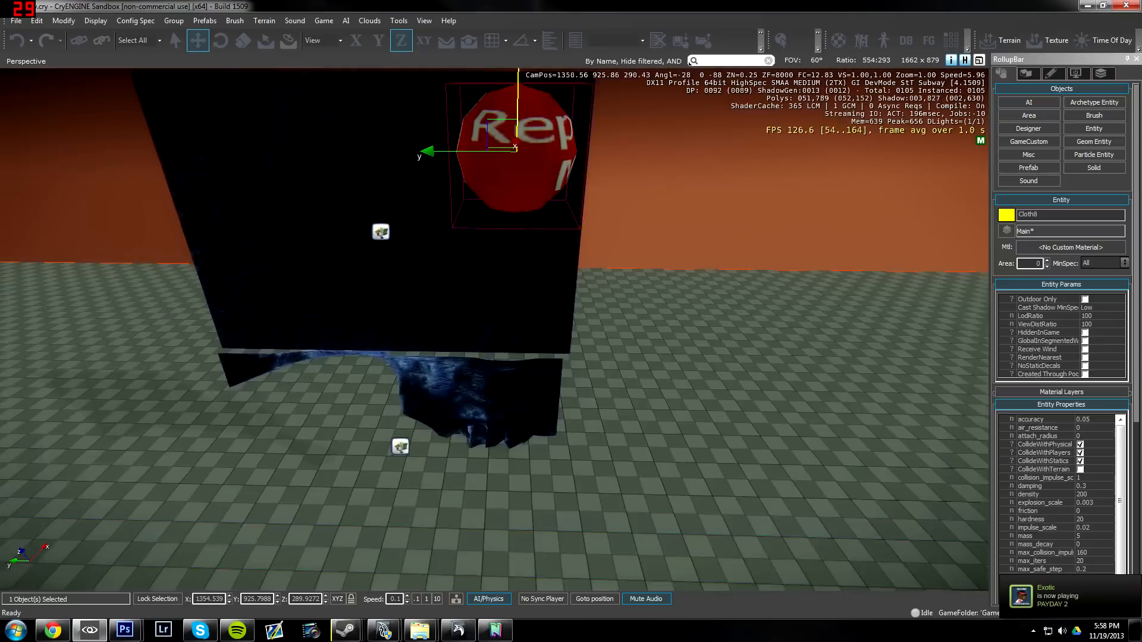
pyautogui.press('s')
# Set the Cloth entity's model to cloth.cgf from Objects\Cyberpunk_Subway\Props\Cloth\Cloth
pyautogui.scroll(-3, 1106, 386)
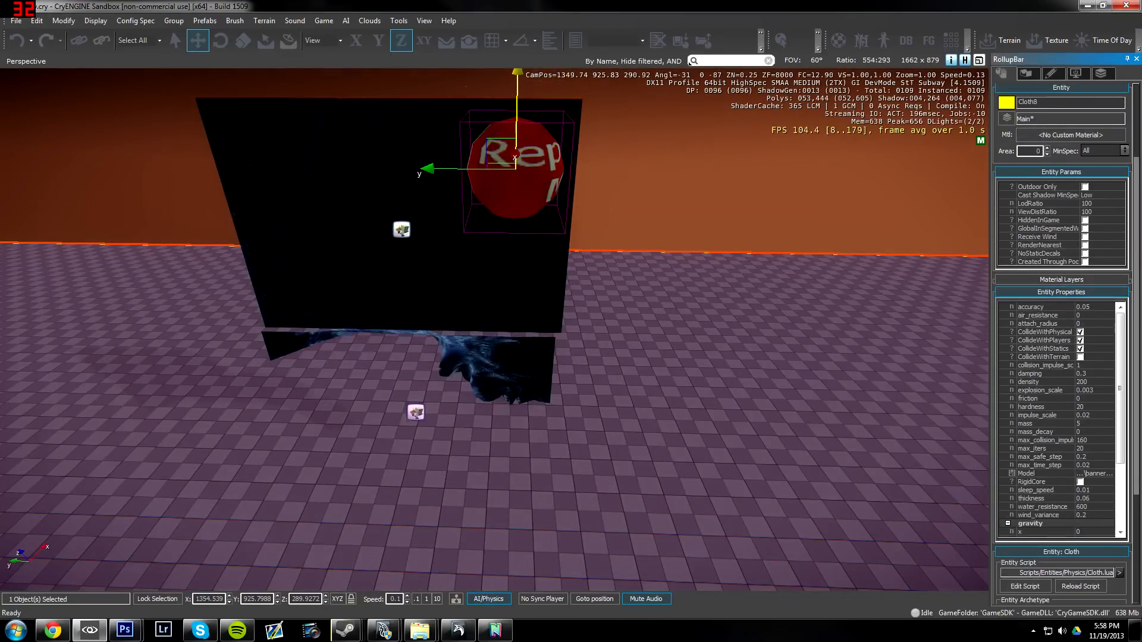
pyautogui.click(1029, 473)
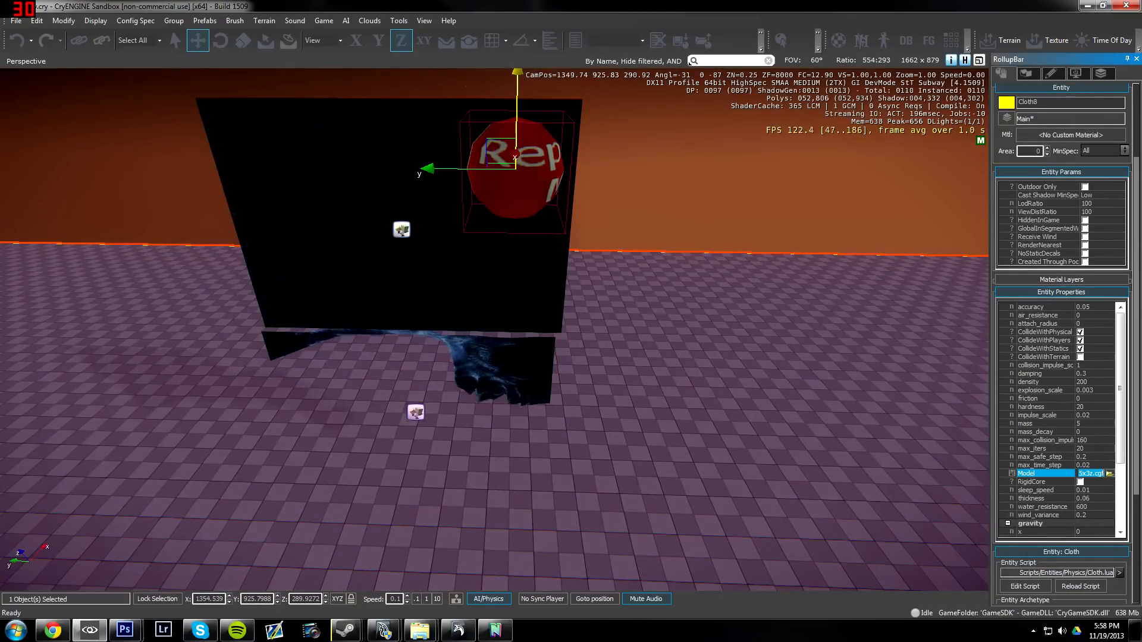
pyautogui.click(1109, 474)
pyautogui.moveTo(858, 125); pyautogui.dragTo(835, 148)
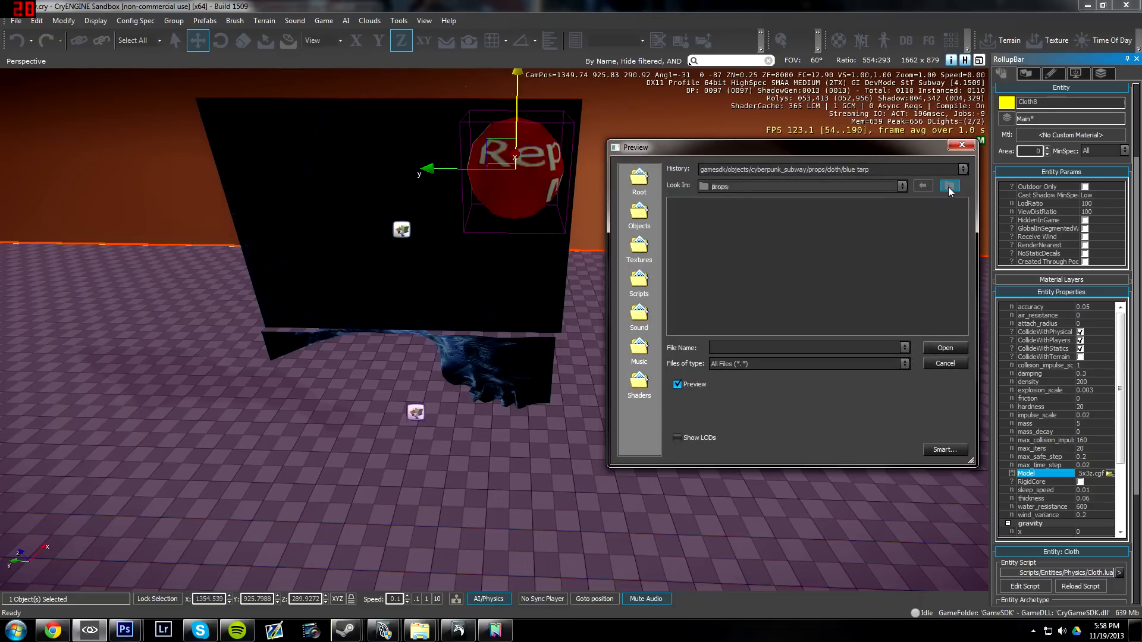
pyautogui.click(951, 190)
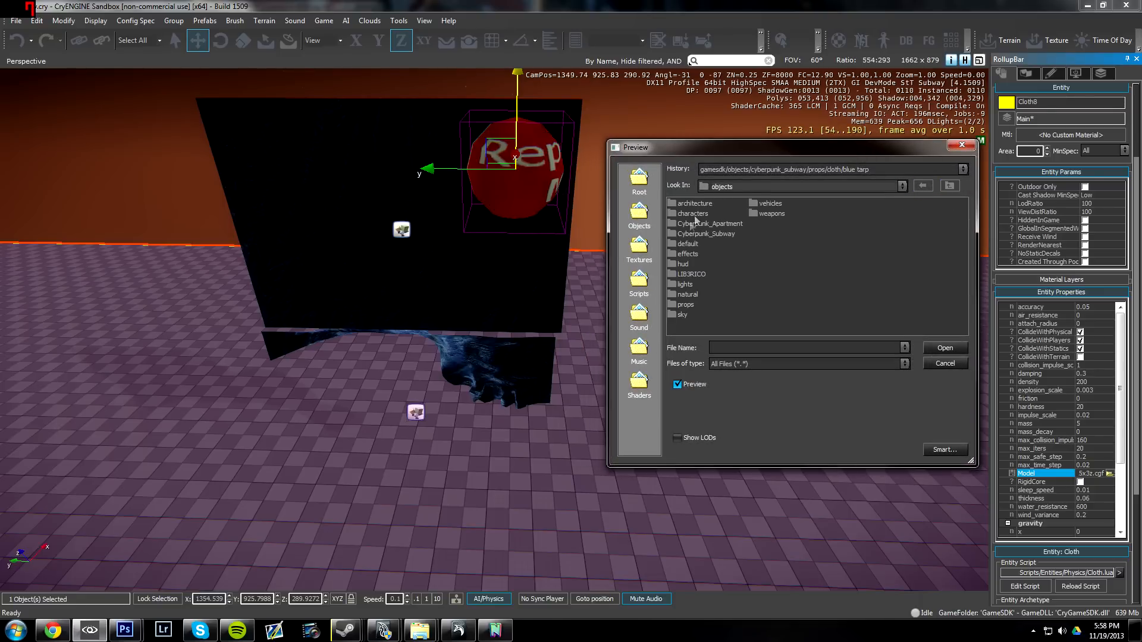
pyautogui.doubleClick(698, 235)
pyautogui.doubleClick(687, 233)
pyautogui.click(685, 204)
pyautogui.doubleClick(690, 204)
pyautogui.doubleClick(687, 213)
pyautogui.doubleClick(688, 206)
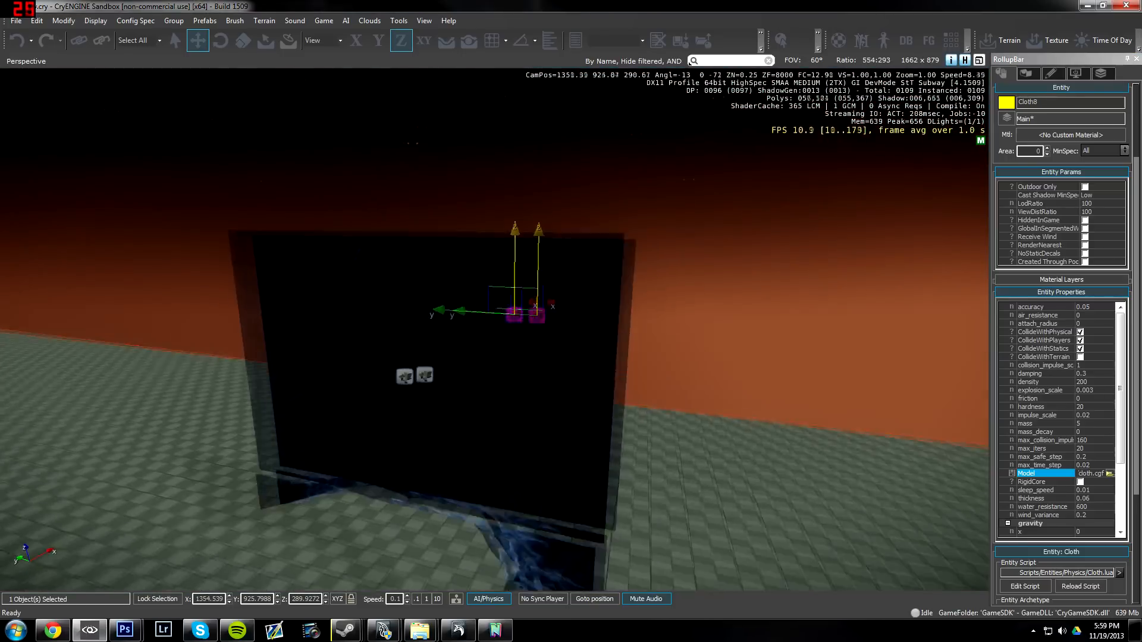
# Toggle the AI/Physics simulation and inspect the new cloth from several sides
pyautogui.press('d')
pyautogui.moveTo(684, 332); pyautogui.dragTo(517, 324, button='right')
pyautogui.click(485, 603)
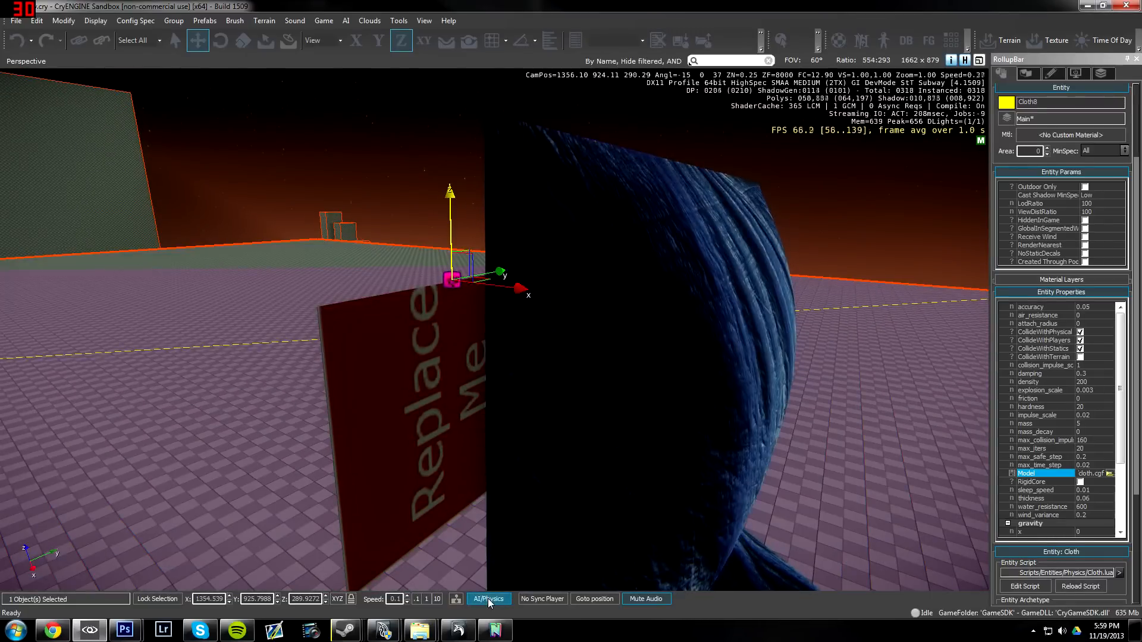
pyautogui.press('d')
pyautogui.moveTo(627, 426); pyautogui.dragTo(333, 357, button='right')
pyautogui.moveTo(535, 368); pyautogui.dragTo(624, 421, button='right')
pyautogui.press('a')
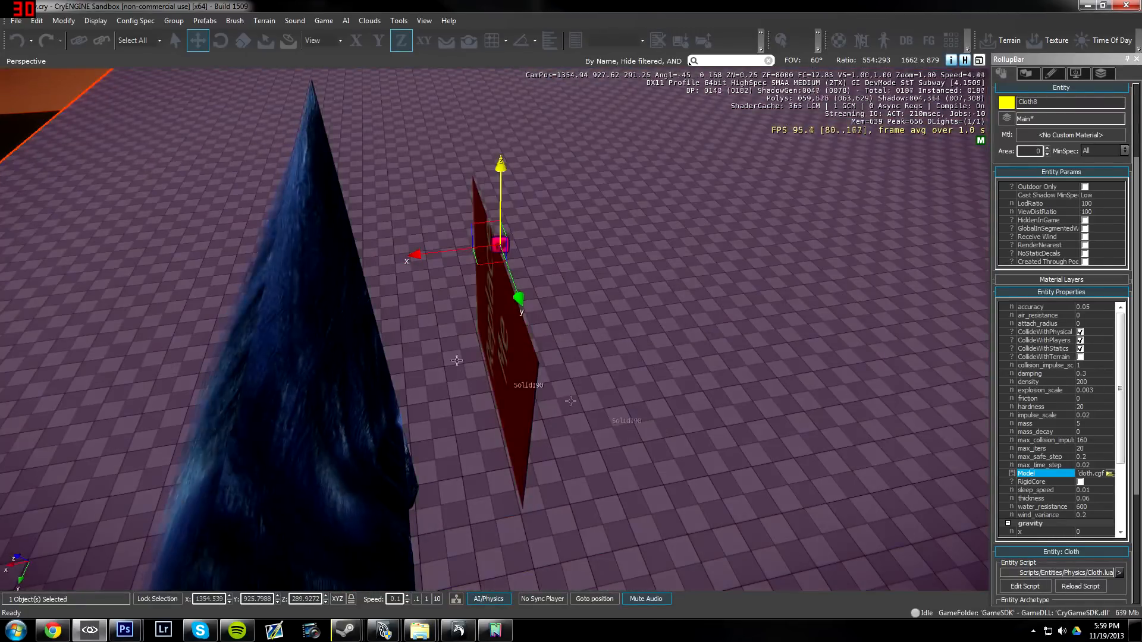
# Move the new Cloth entity along the X axis, away from the blue tarp, to about 1351.99
pyautogui.moveTo(437, 254); pyautogui.dragTo(921, 187)
pyautogui.press('d')
pyautogui.moveTo(654, 264); pyautogui.dragTo(238, 178, button='right')
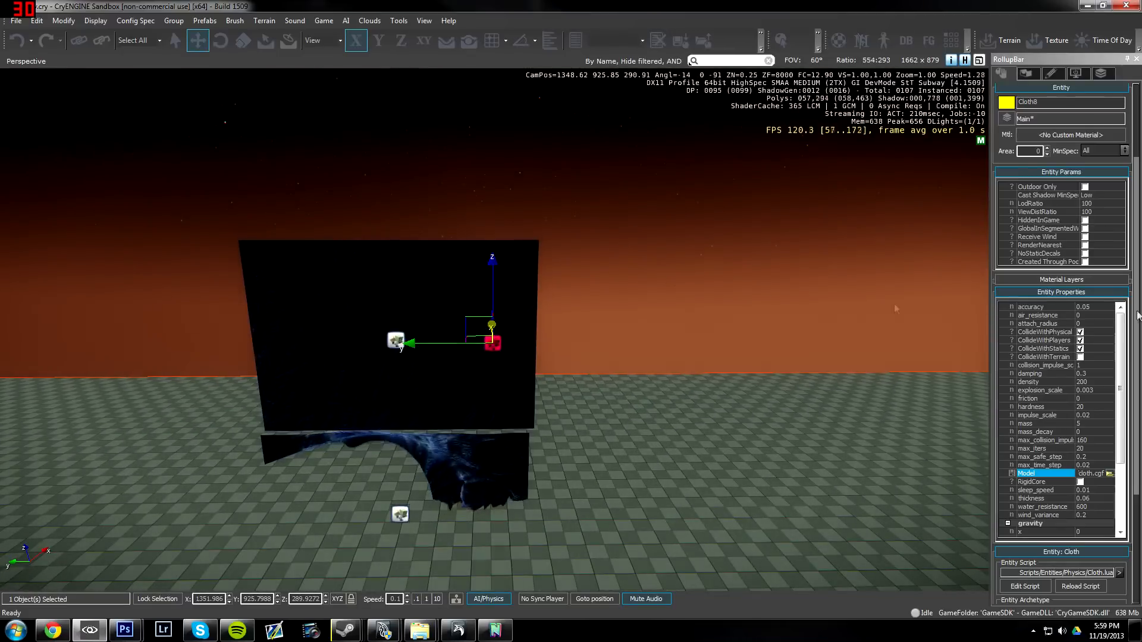